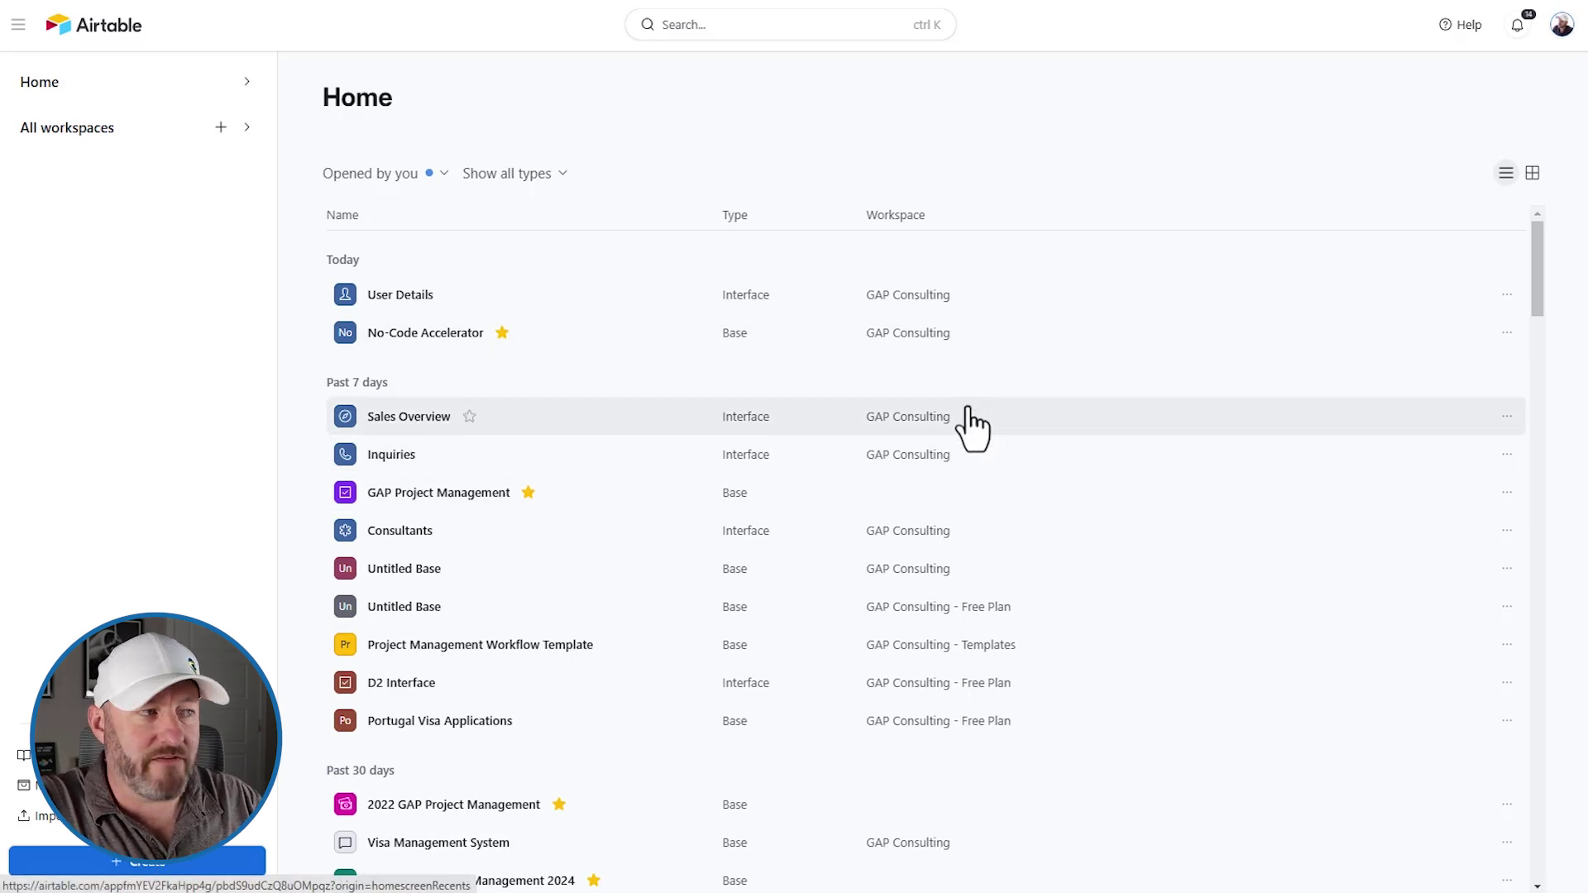
Toggle Home recent items between card and list views, then start creating a new base.
{"action": "scroll", "coordinate": [926, 604], "scroll_direction": "down", "scroll_amount": 10}
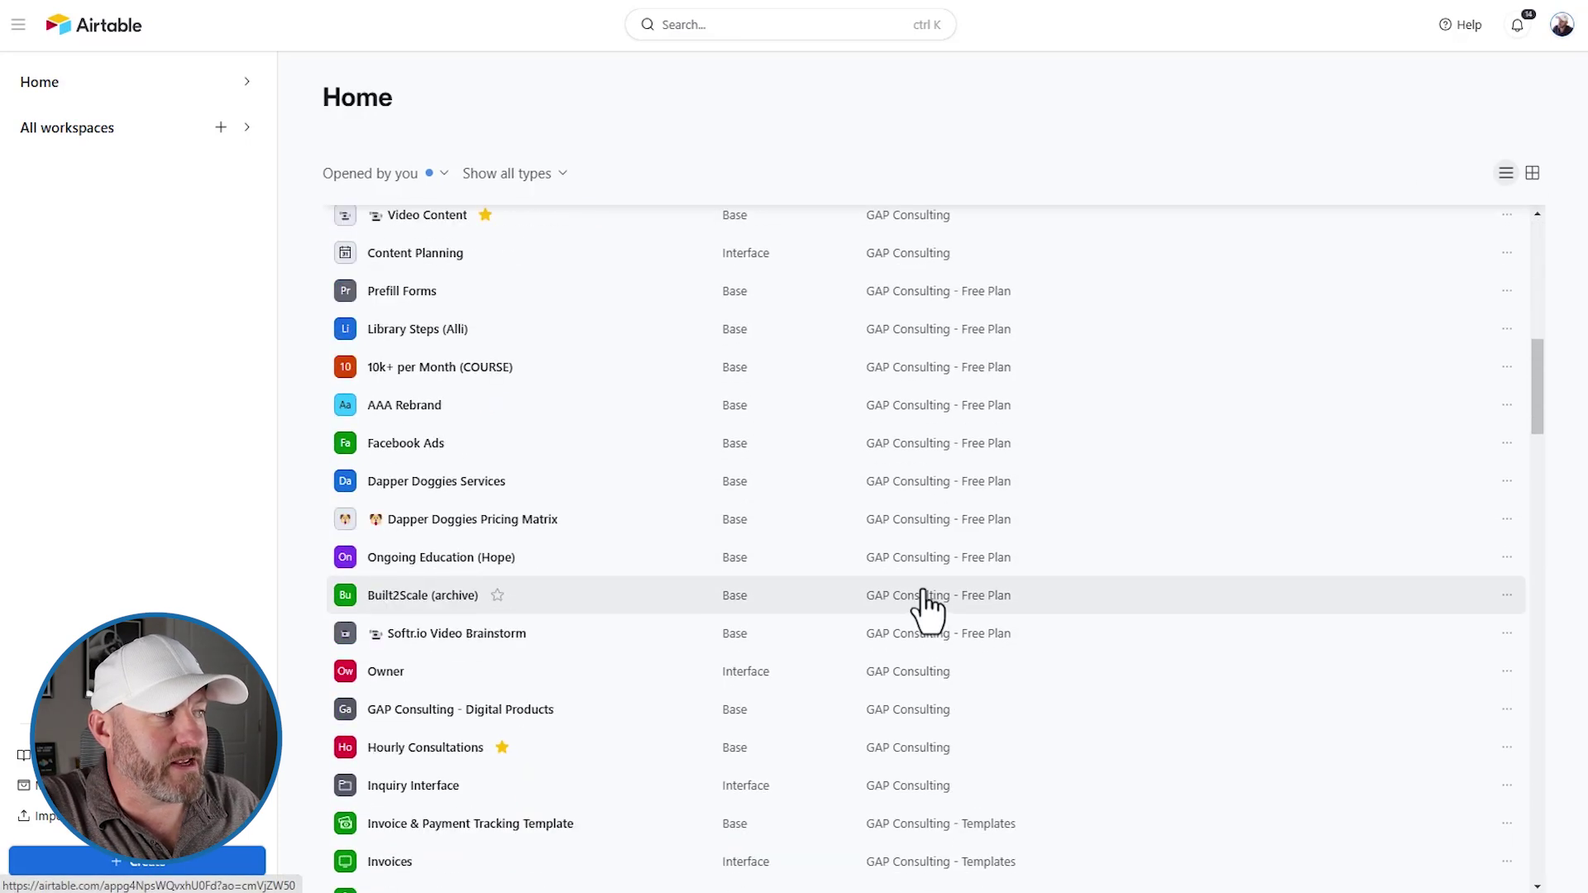
{"action": "scroll", "coordinate": [927, 608], "scroll_direction": "up", "scroll_amount": 10}
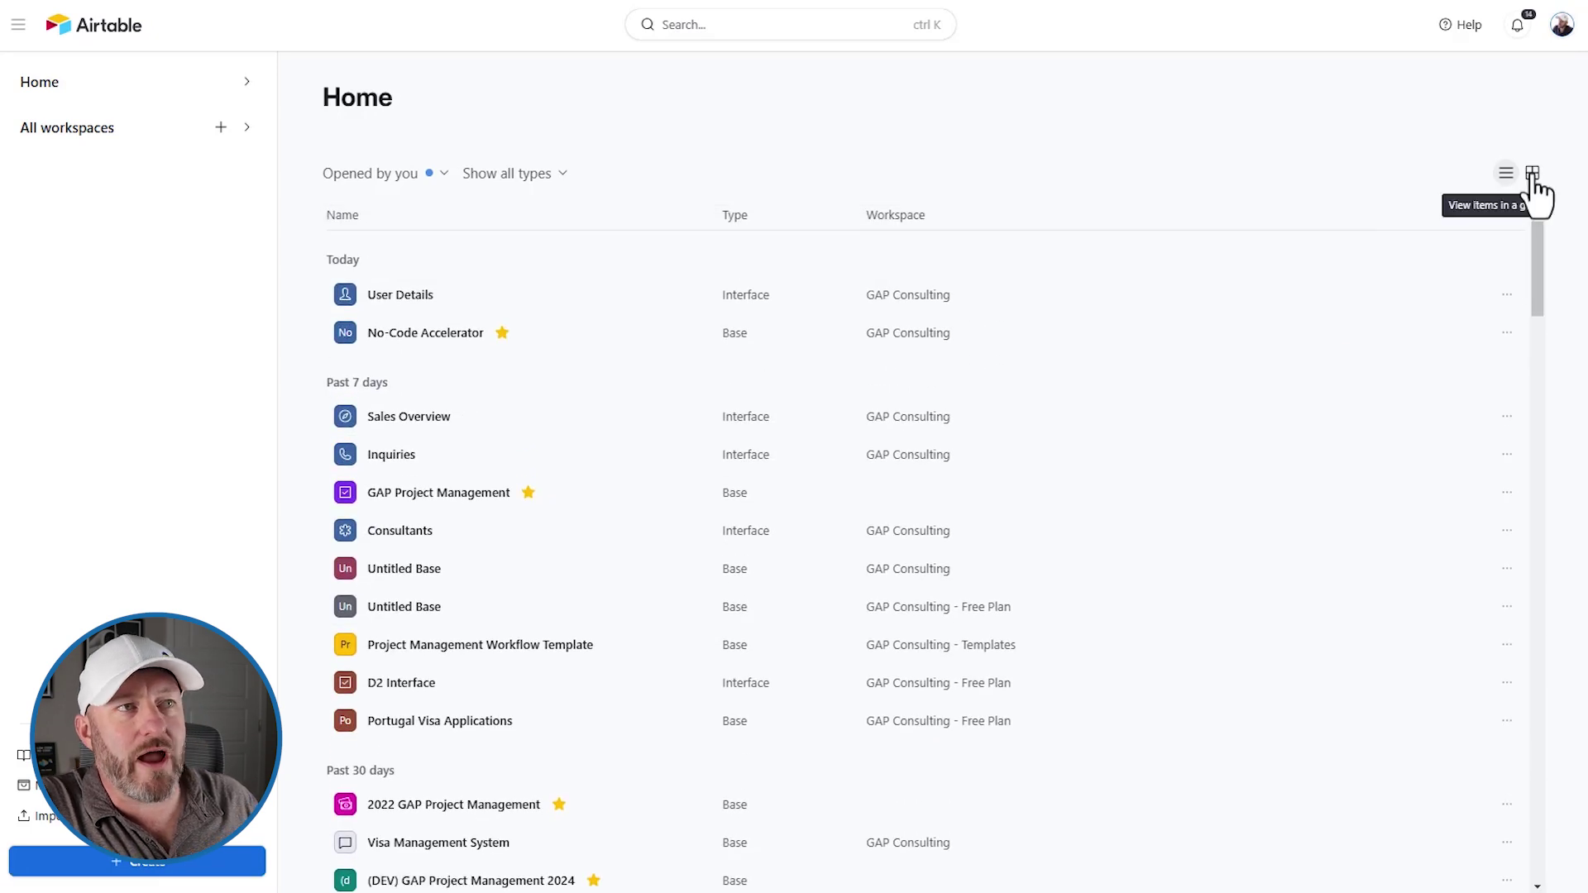
{"action": "left_click", "coordinate": [1532, 174]}
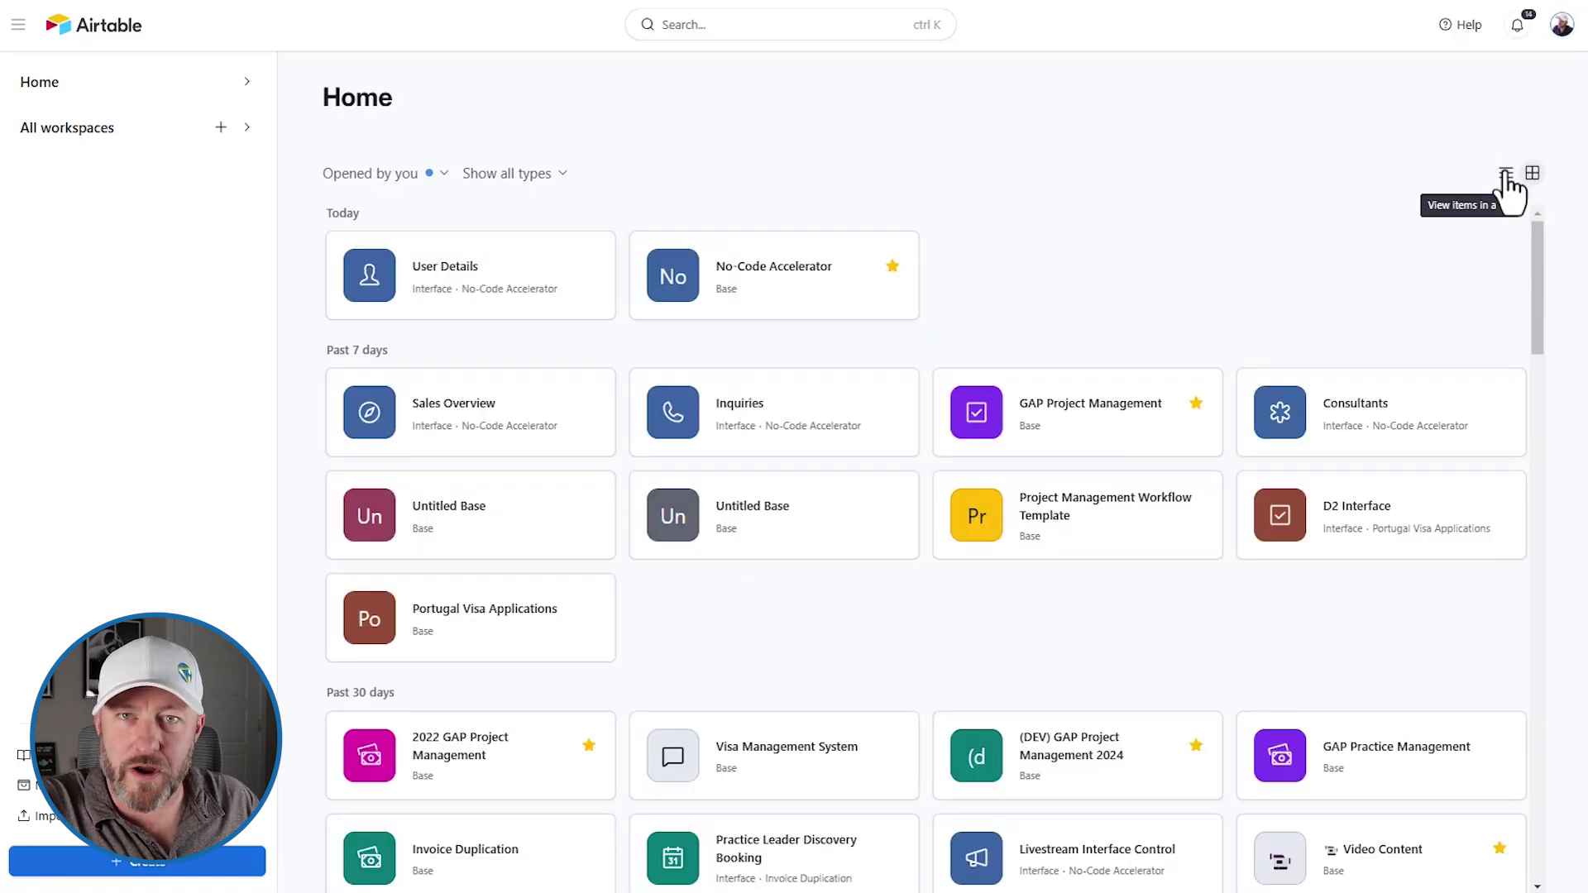
{"action": "left_click", "coordinate": [1507, 175]}
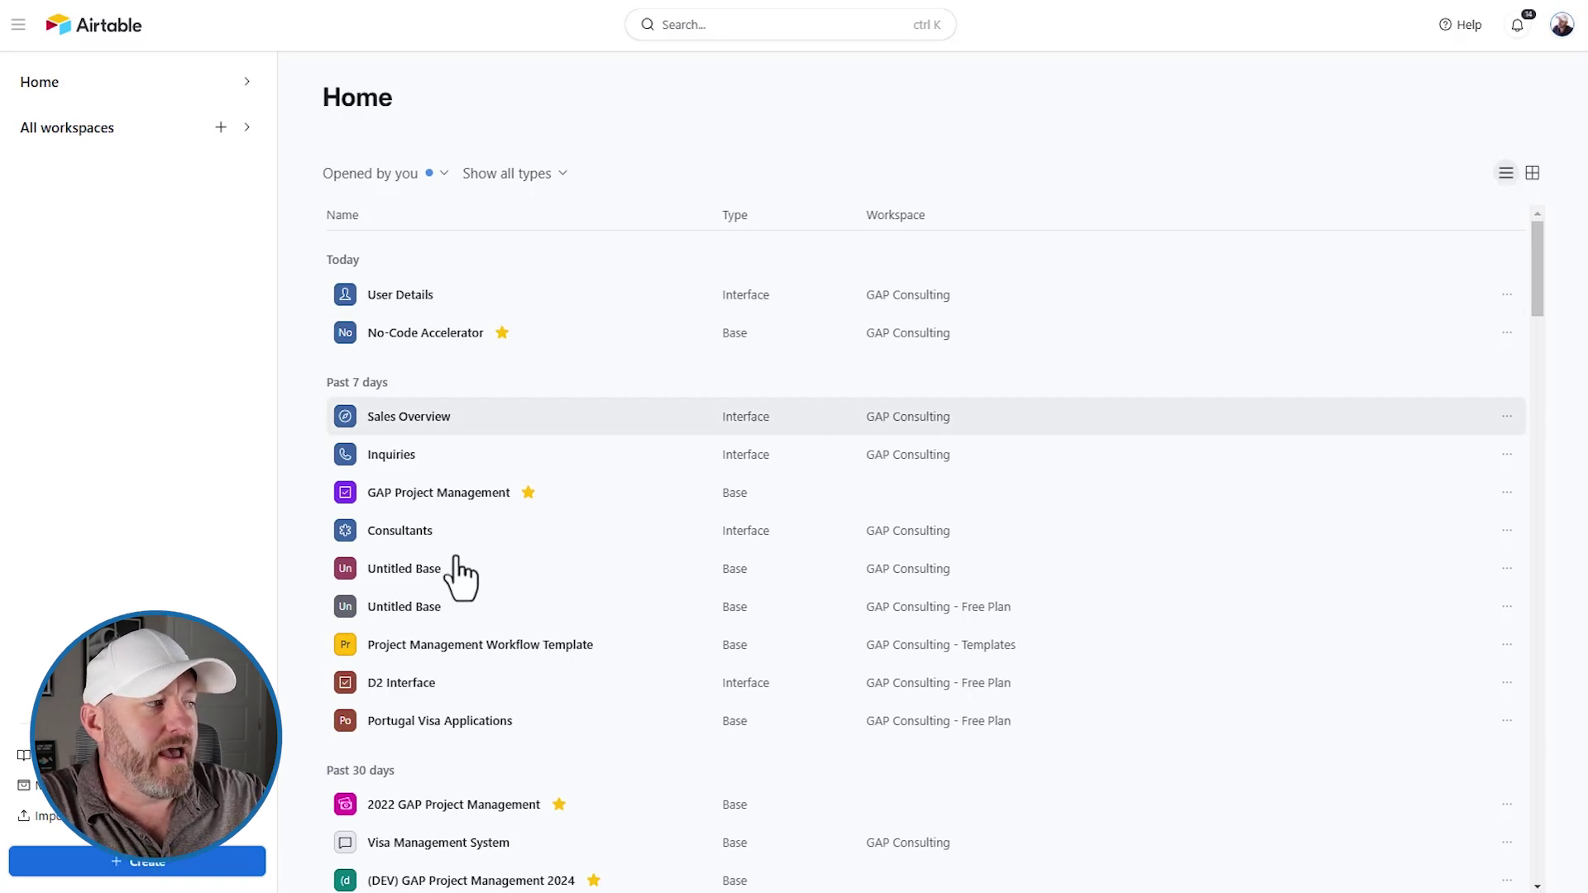
{"action": "left_click", "coordinate": [162, 862]}
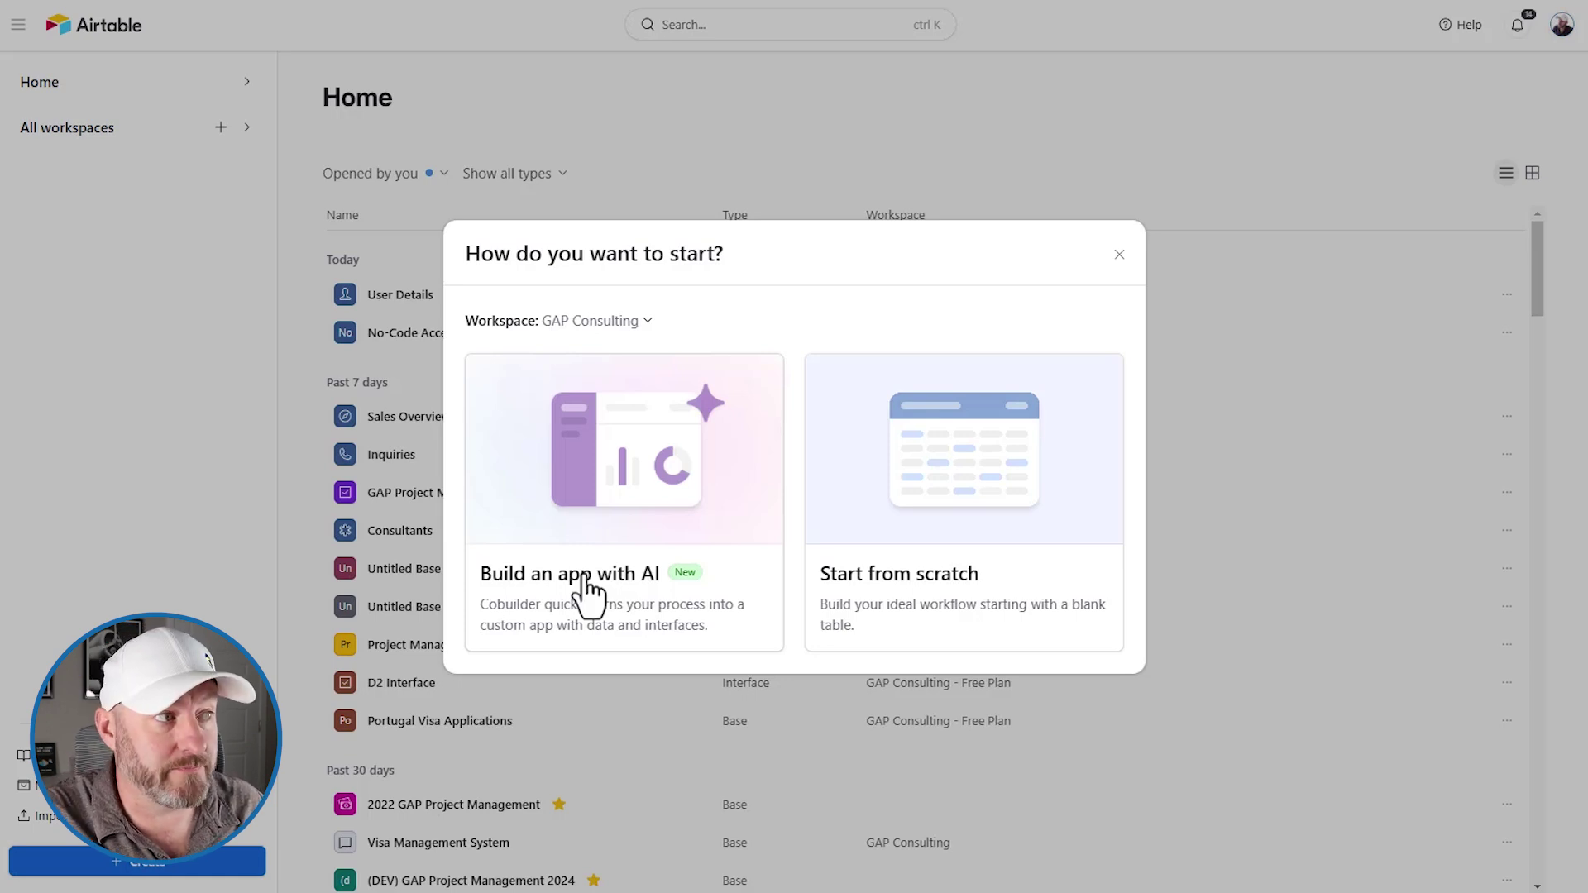
Choose Start from scratch to create a blank Untitled Base with Table 1.
{"action": "left_click", "coordinate": [885, 510]}
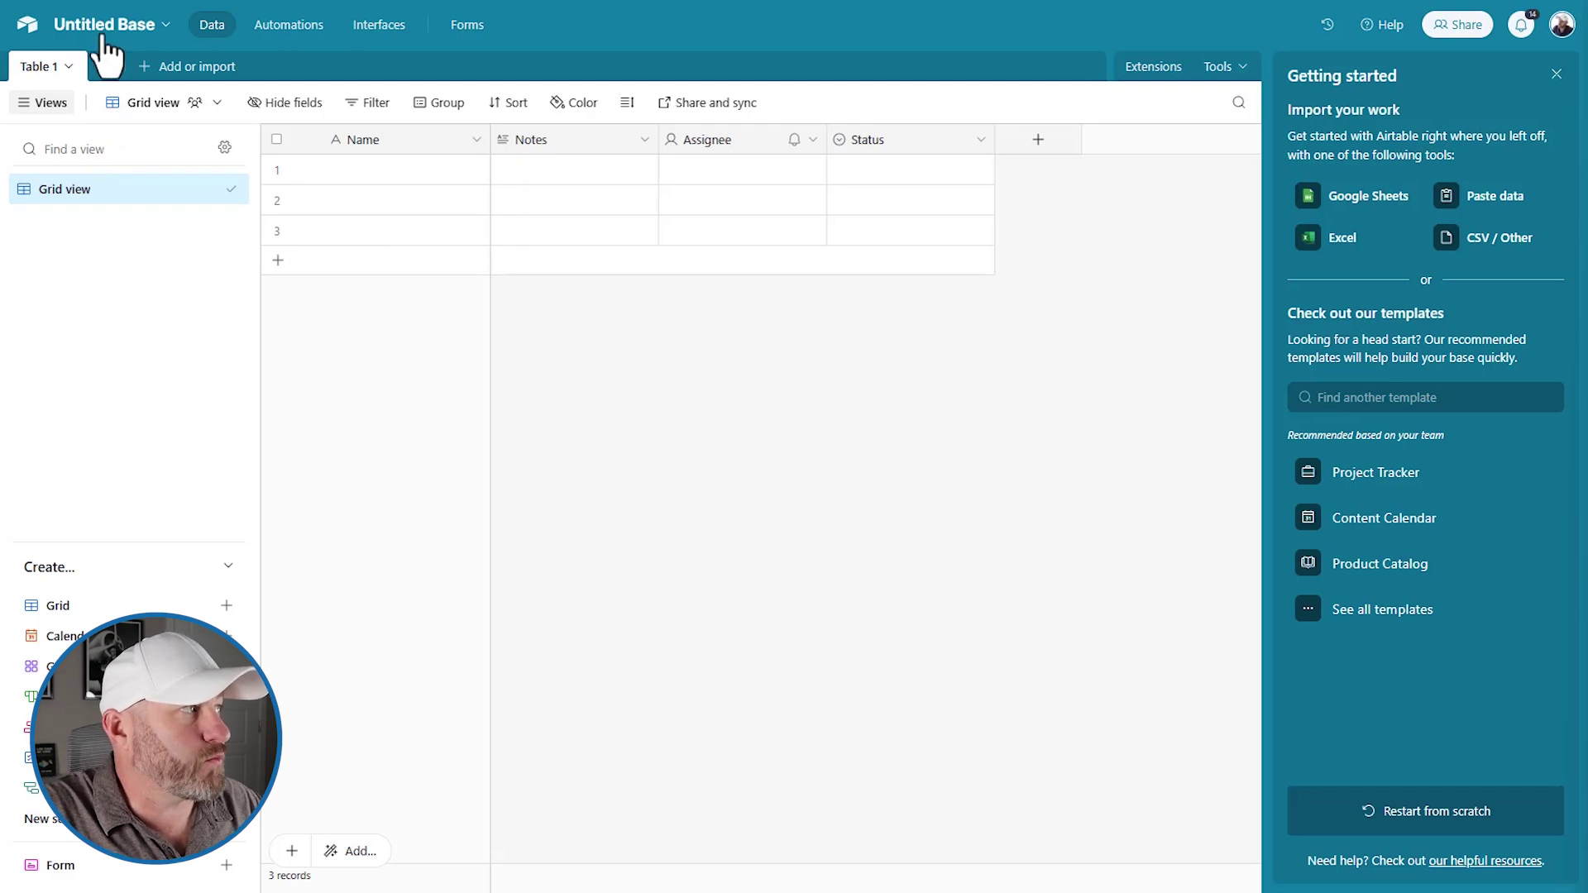
Rename Table 1 to Companies and add a blank table named People.
{"action": "double_click", "coordinate": [50, 67]}
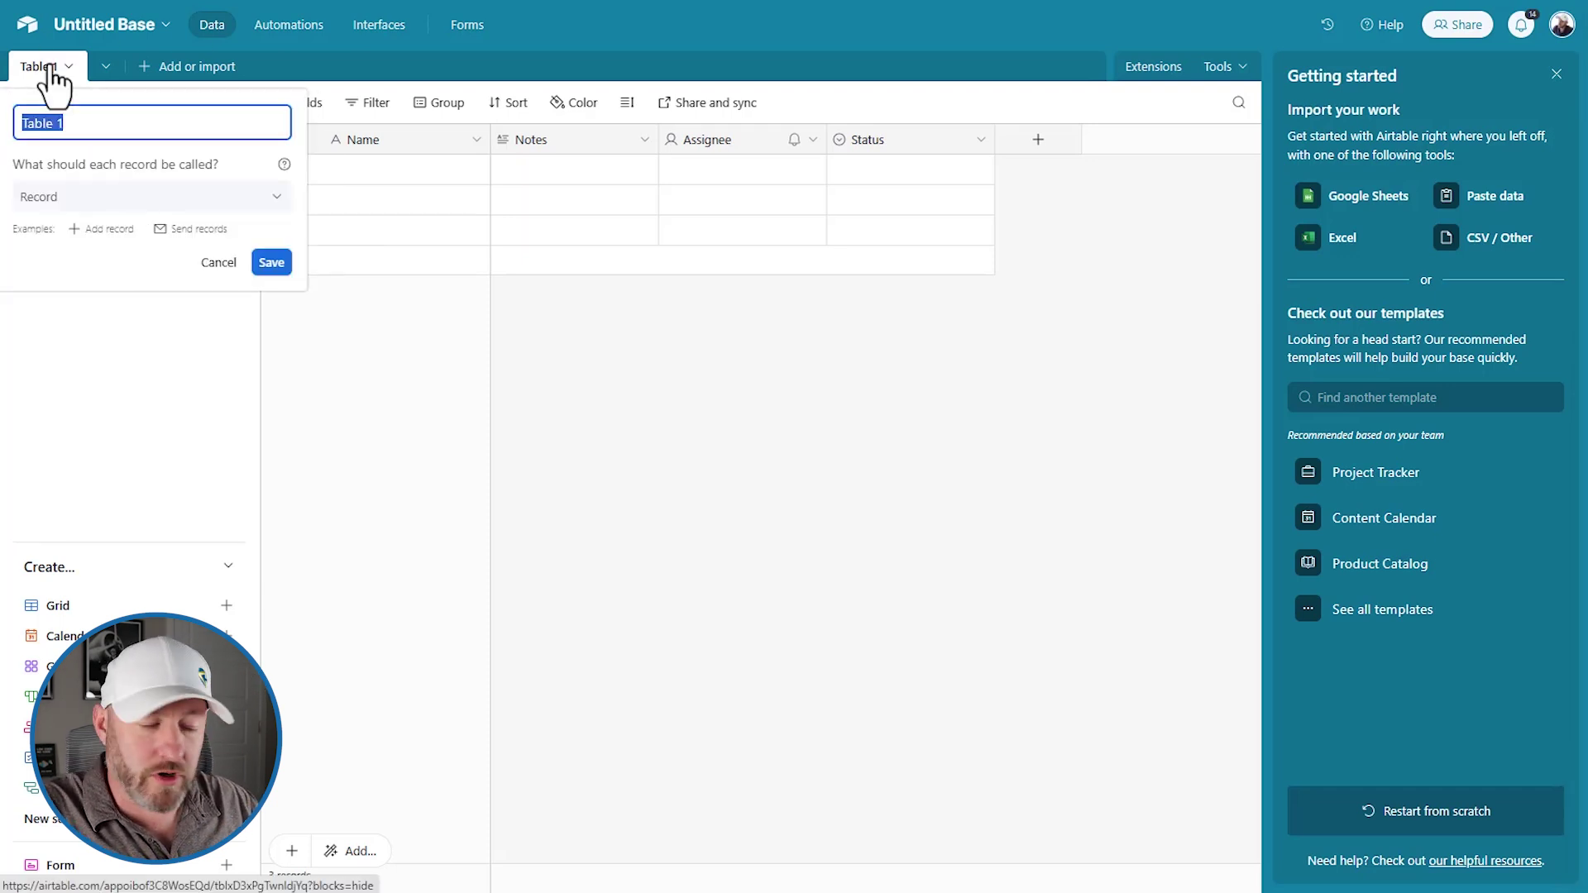
{"action": "type", "text": "Companies"}
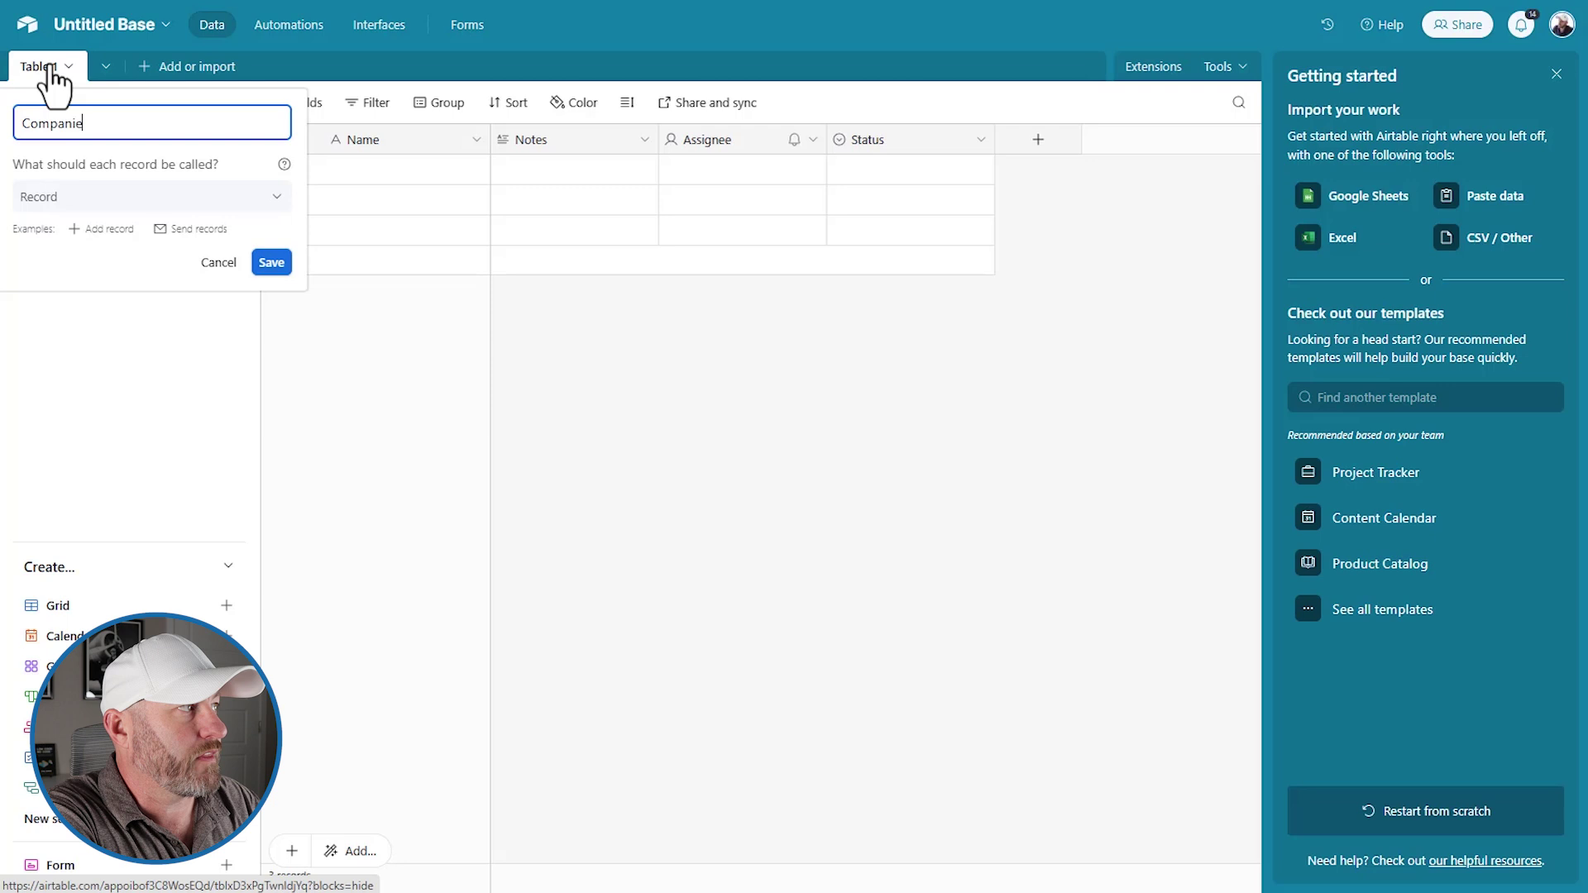
{"action": "key", "text": "Return"}
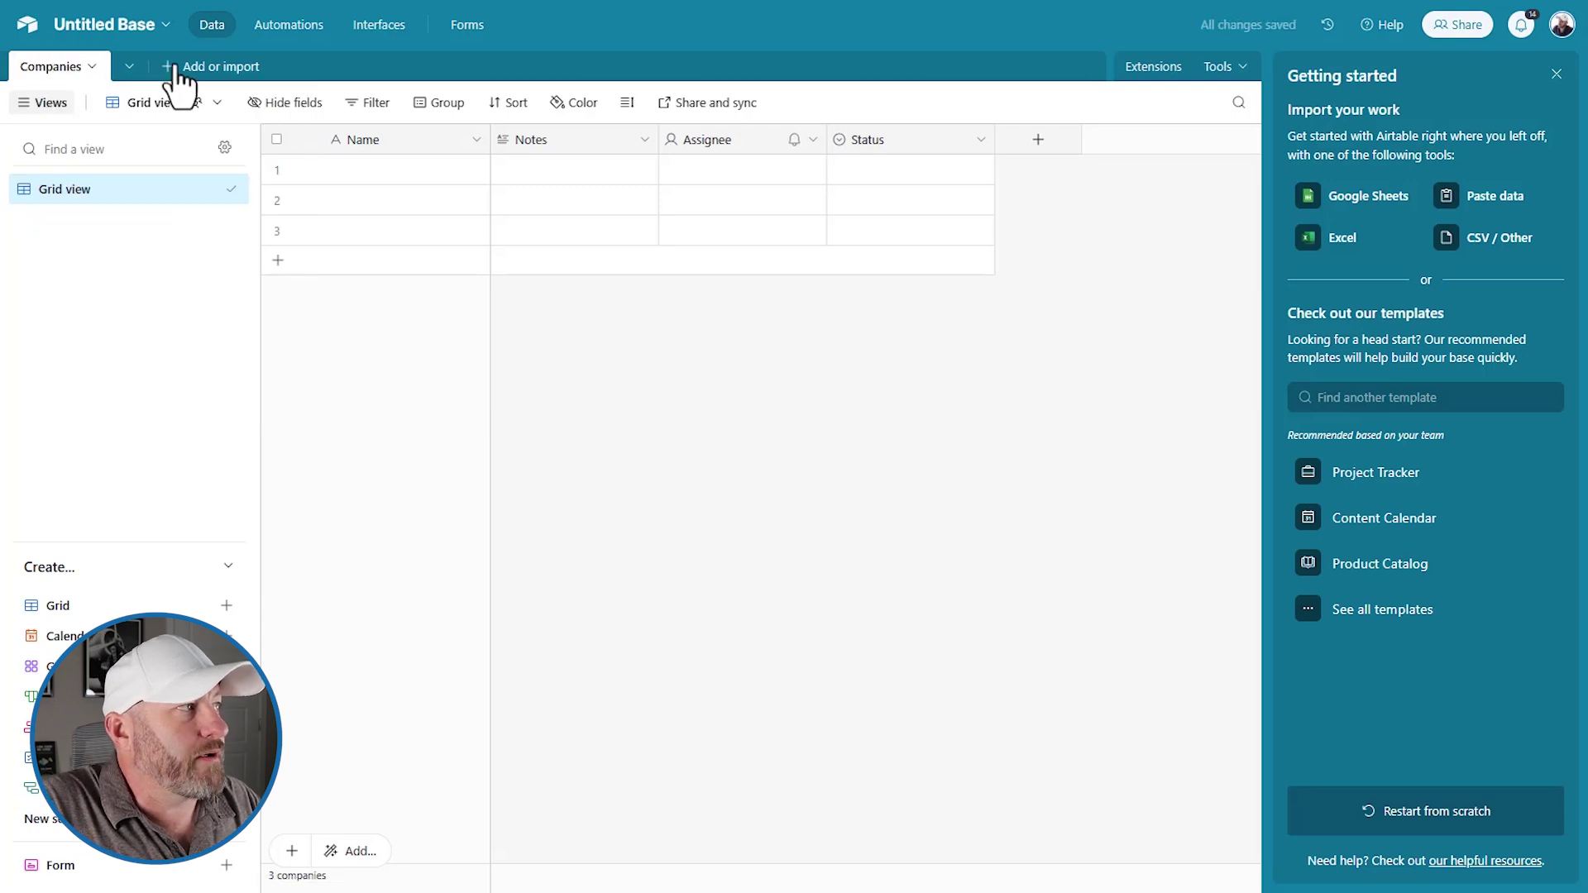
{"action": "left_click", "coordinate": [168, 67]}
{"action": "left_click", "coordinate": [238, 142]}
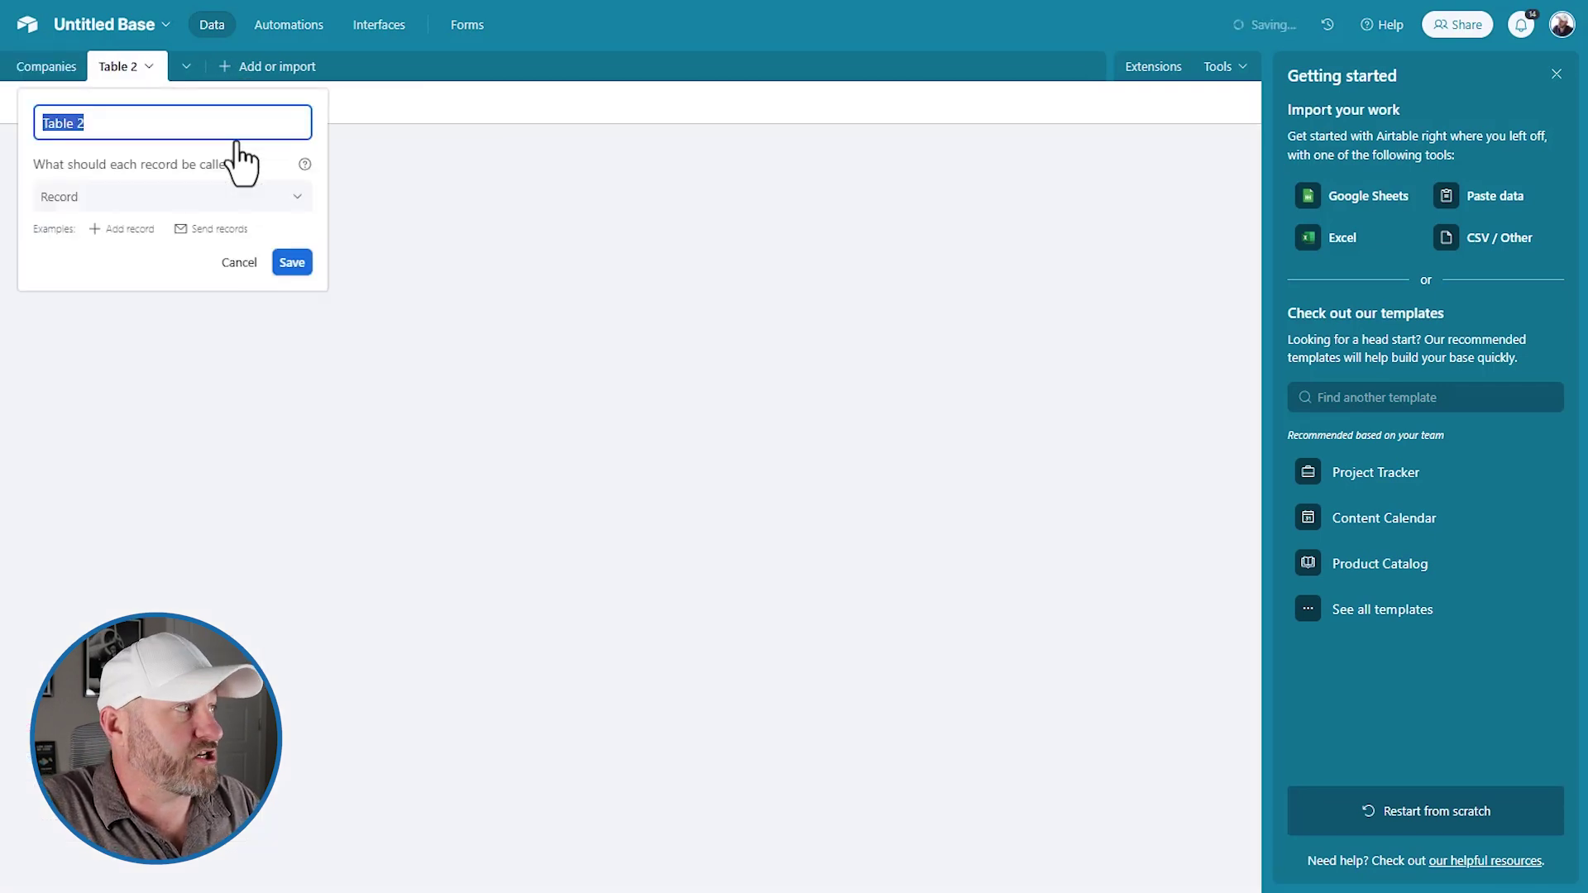
{"action": "type", "text": "People"}
{"action": "key", "text": "Return"}
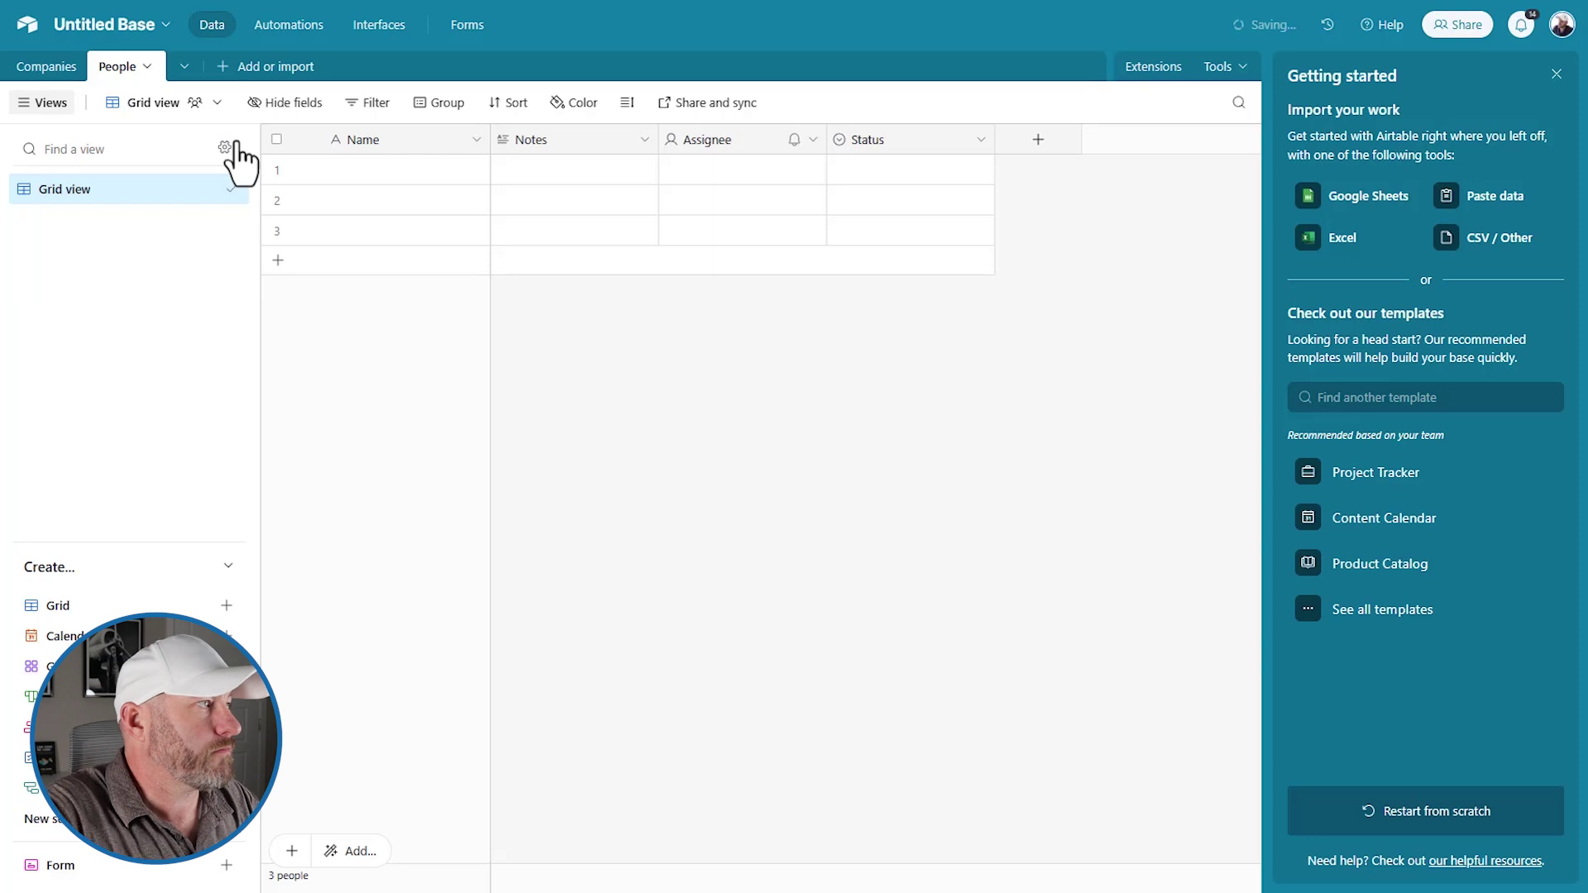
Add a blank Opportunities table and select its Notes through Status columns.
{"action": "left_click", "coordinate": [232, 68]}
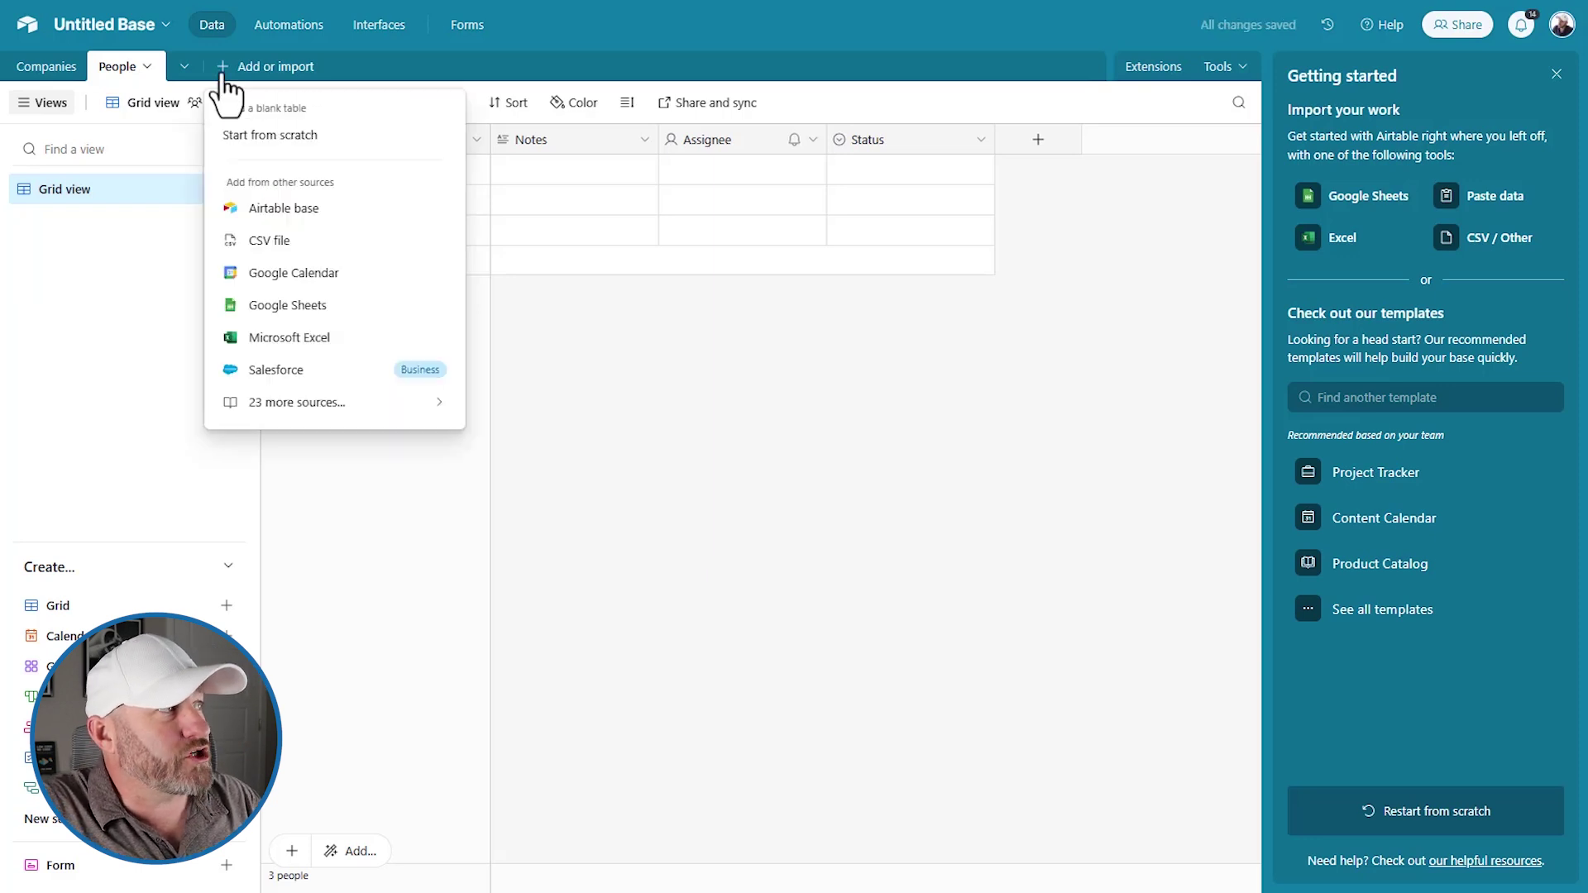
{"action": "left_click", "coordinate": [269, 136]}
{"action": "key", "text": "BackSpace"}
{"action": "type", "text": "O"}
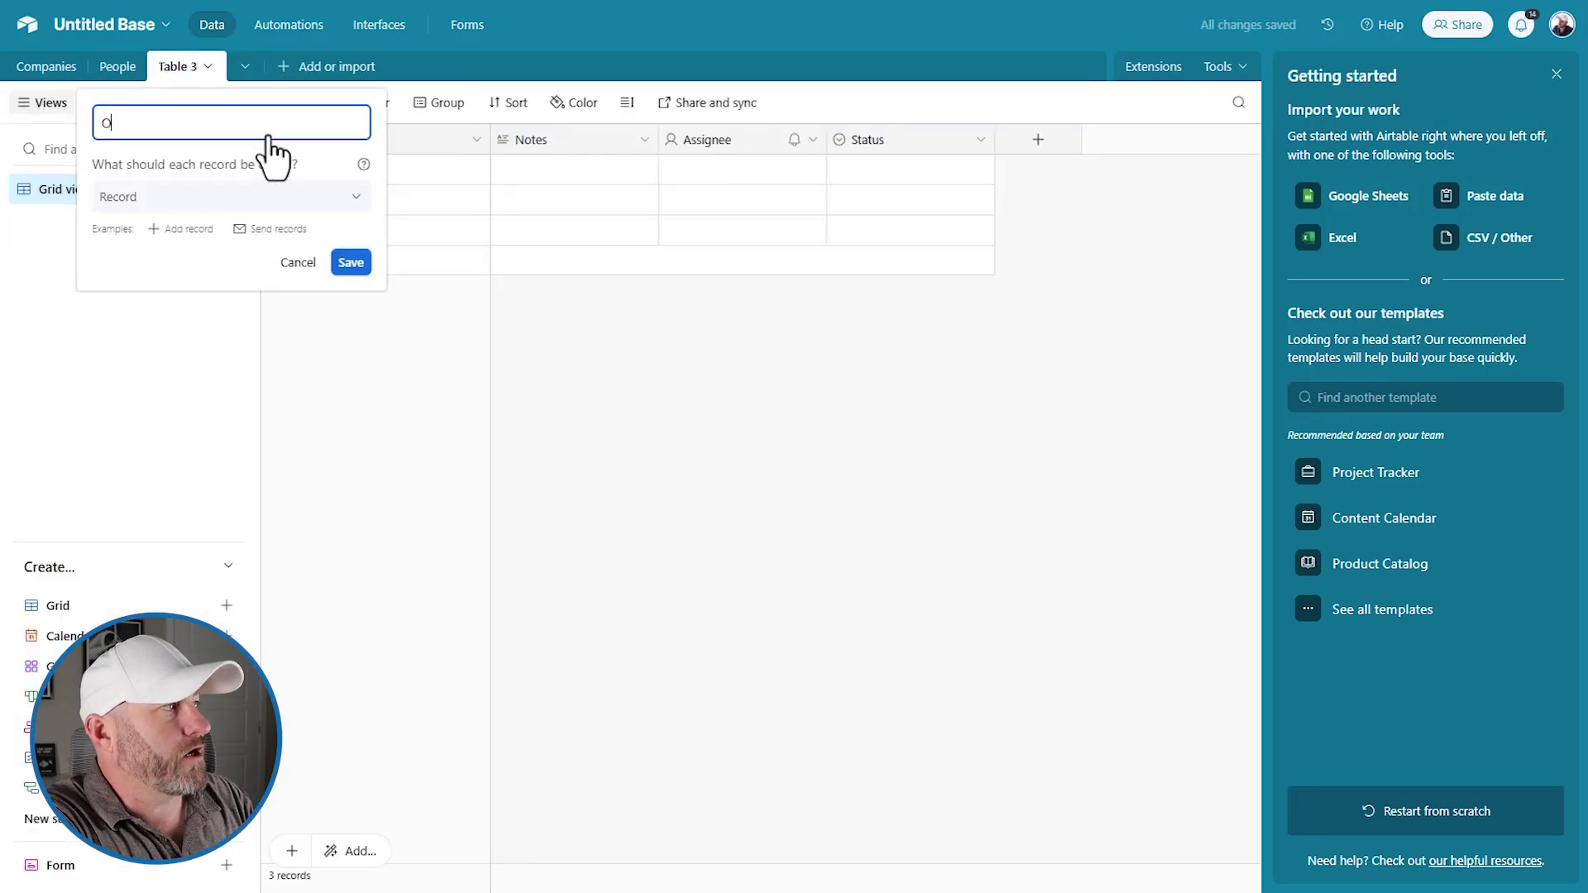
{"action": "type", "text": "pportunities"}
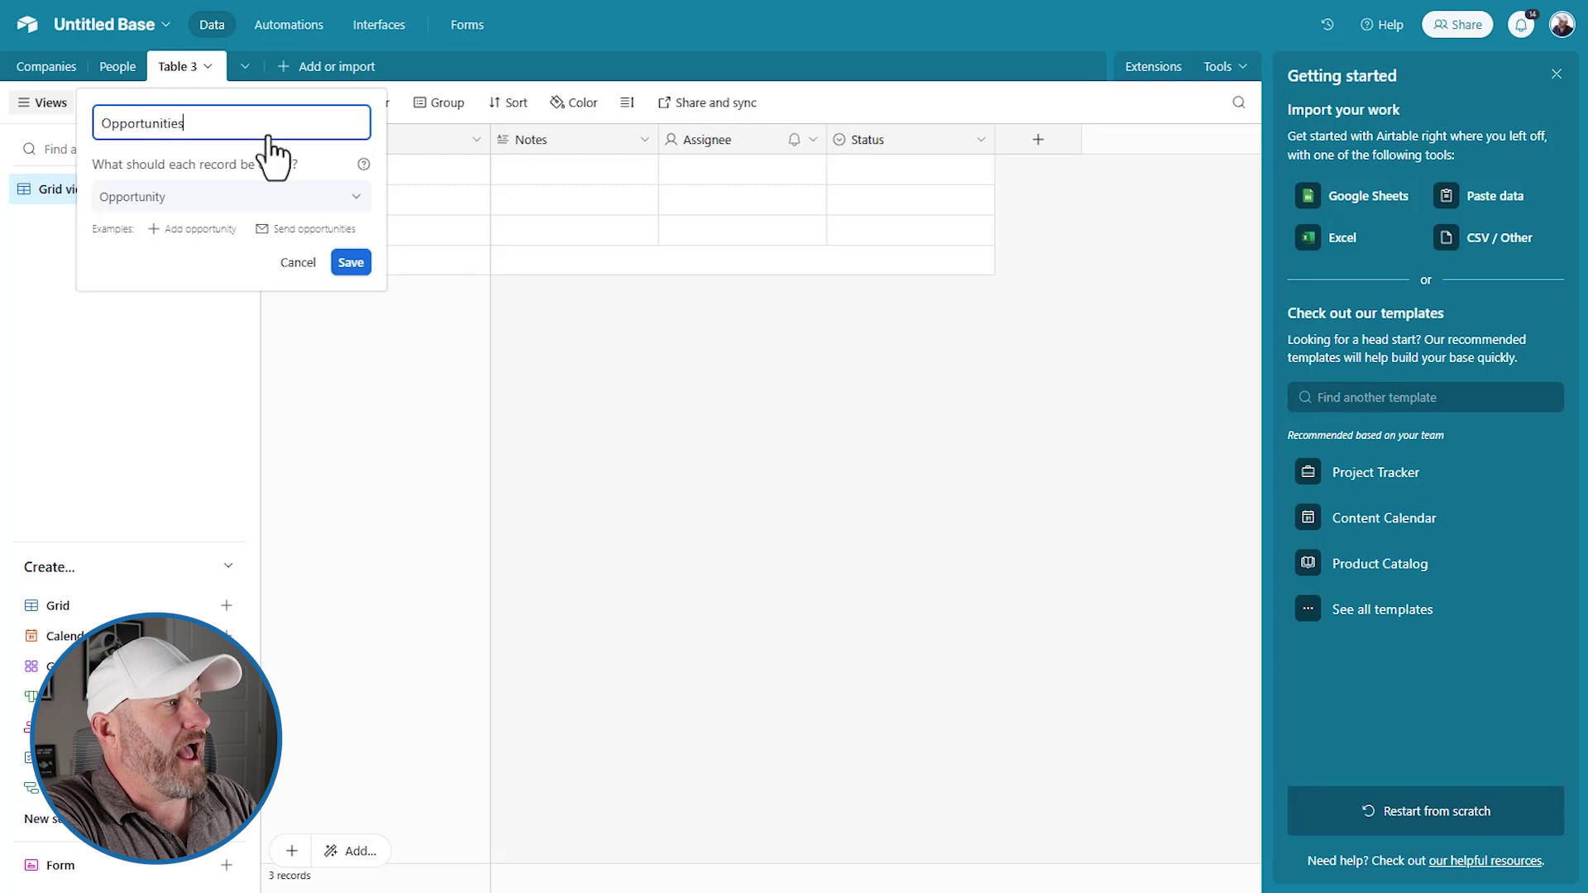
{"action": "key", "text": "Return"}
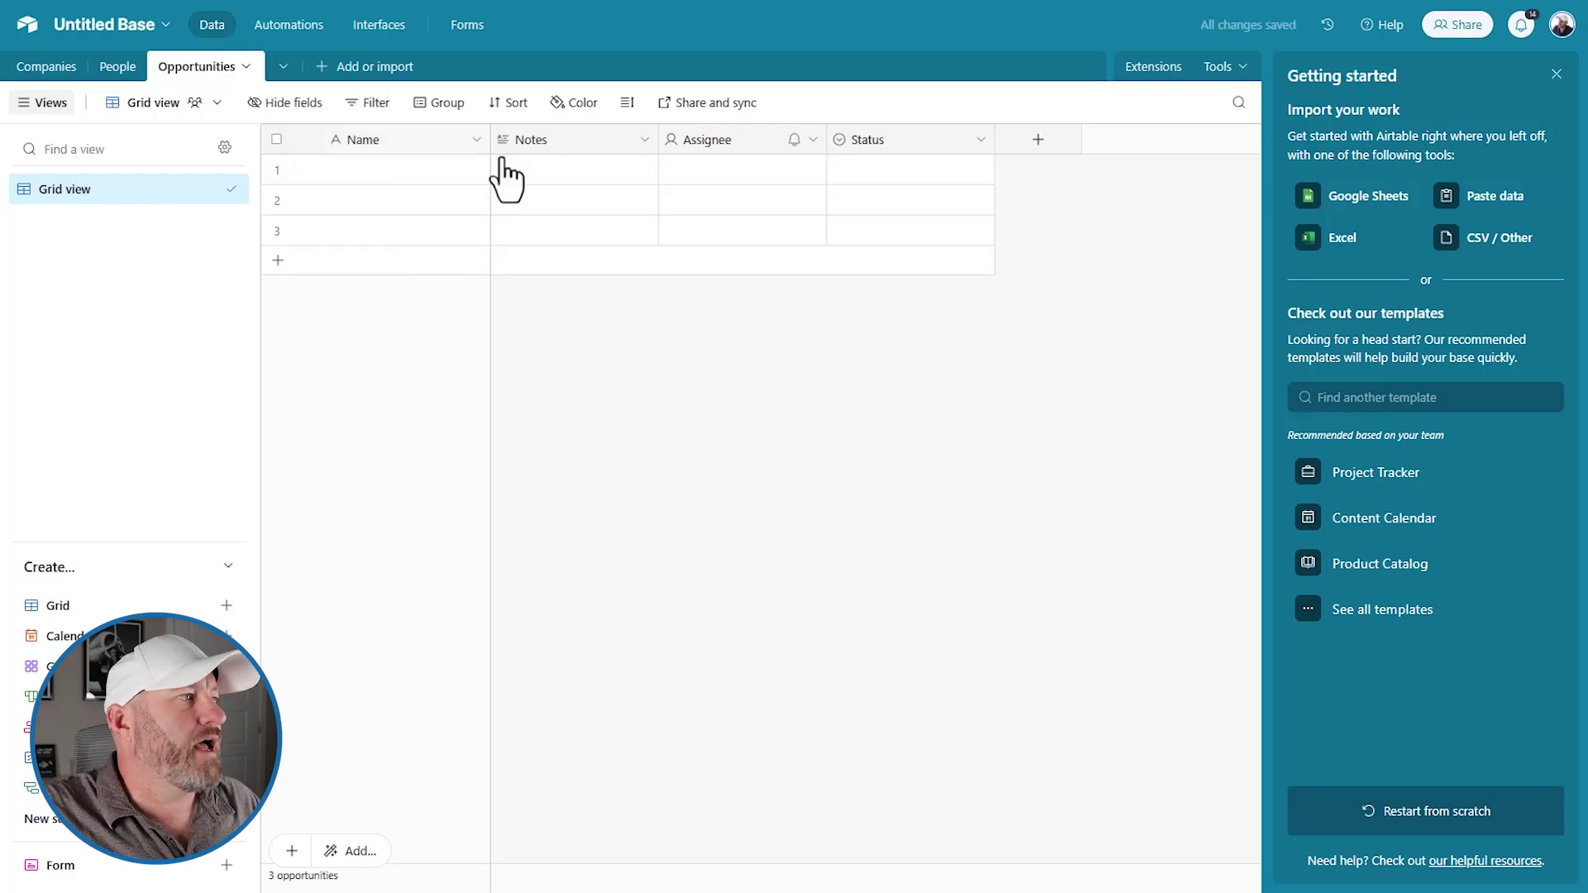
{"action": "left_click", "coordinate": [652, 147]}
{"action": "left_click", "coordinate": [904, 151], "text": "shift"}
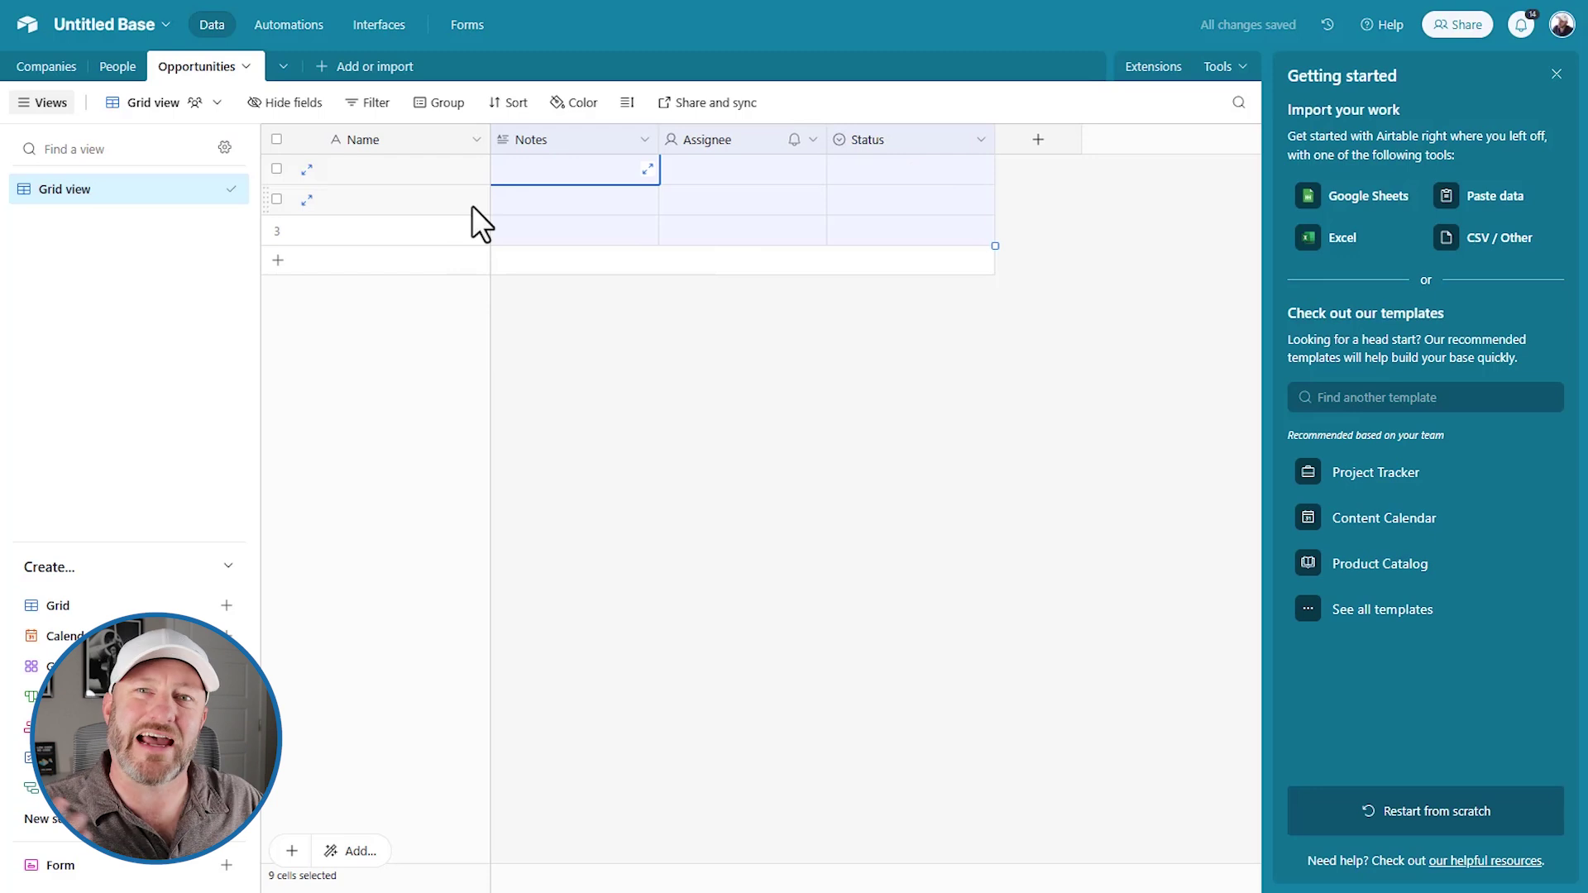
Delete the Notes, Assignee and Status fields from Opportunities and People.
{"action": "right_click", "coordinate": [575, 139]}
{"action": "left_click", "coordinate": [570, 344]}
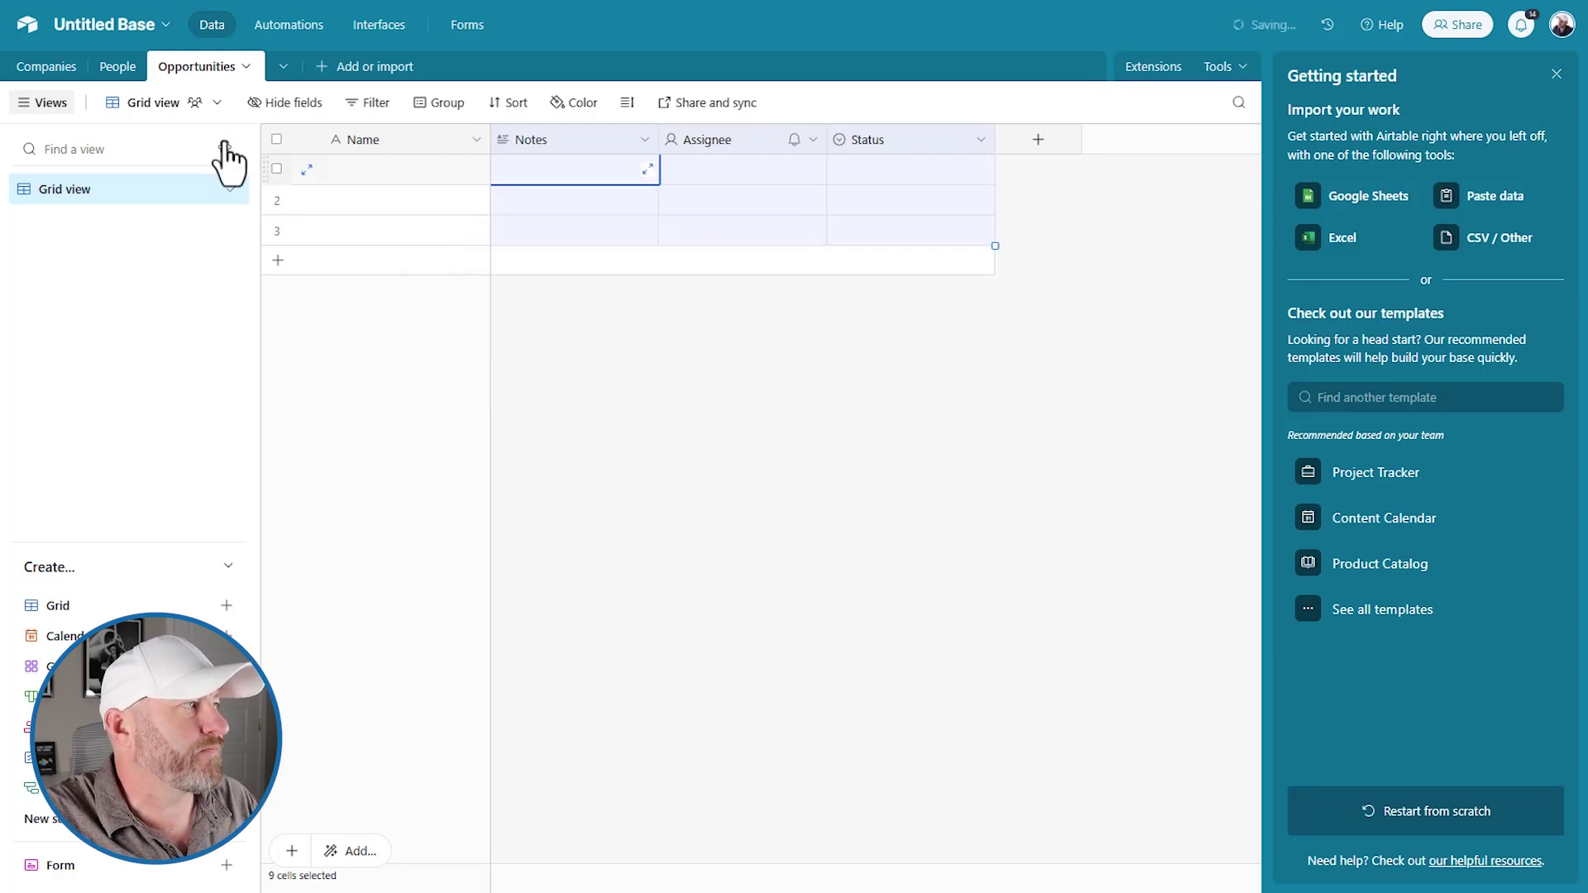
{"action": "left_click", "coordinate": [117, 66]}
{"action": "left_click", "coordinate": [547, 142]}
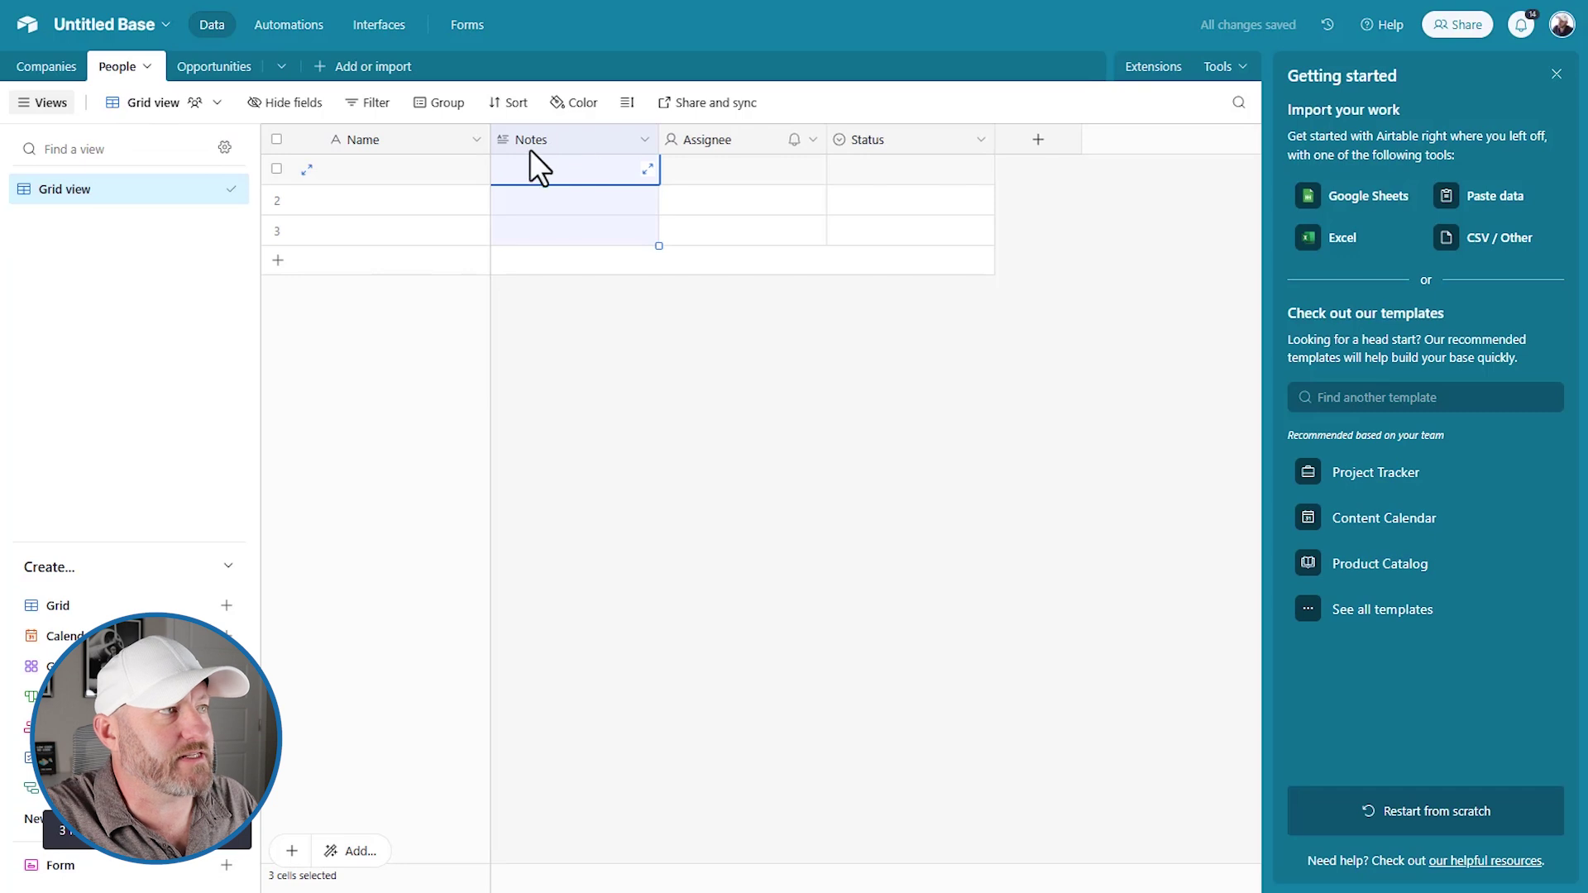
{"action": "left_click", "coordinate": [925, 147], "text": "shift"}
{"action": "right_click", "coordinate": [925, 146]}
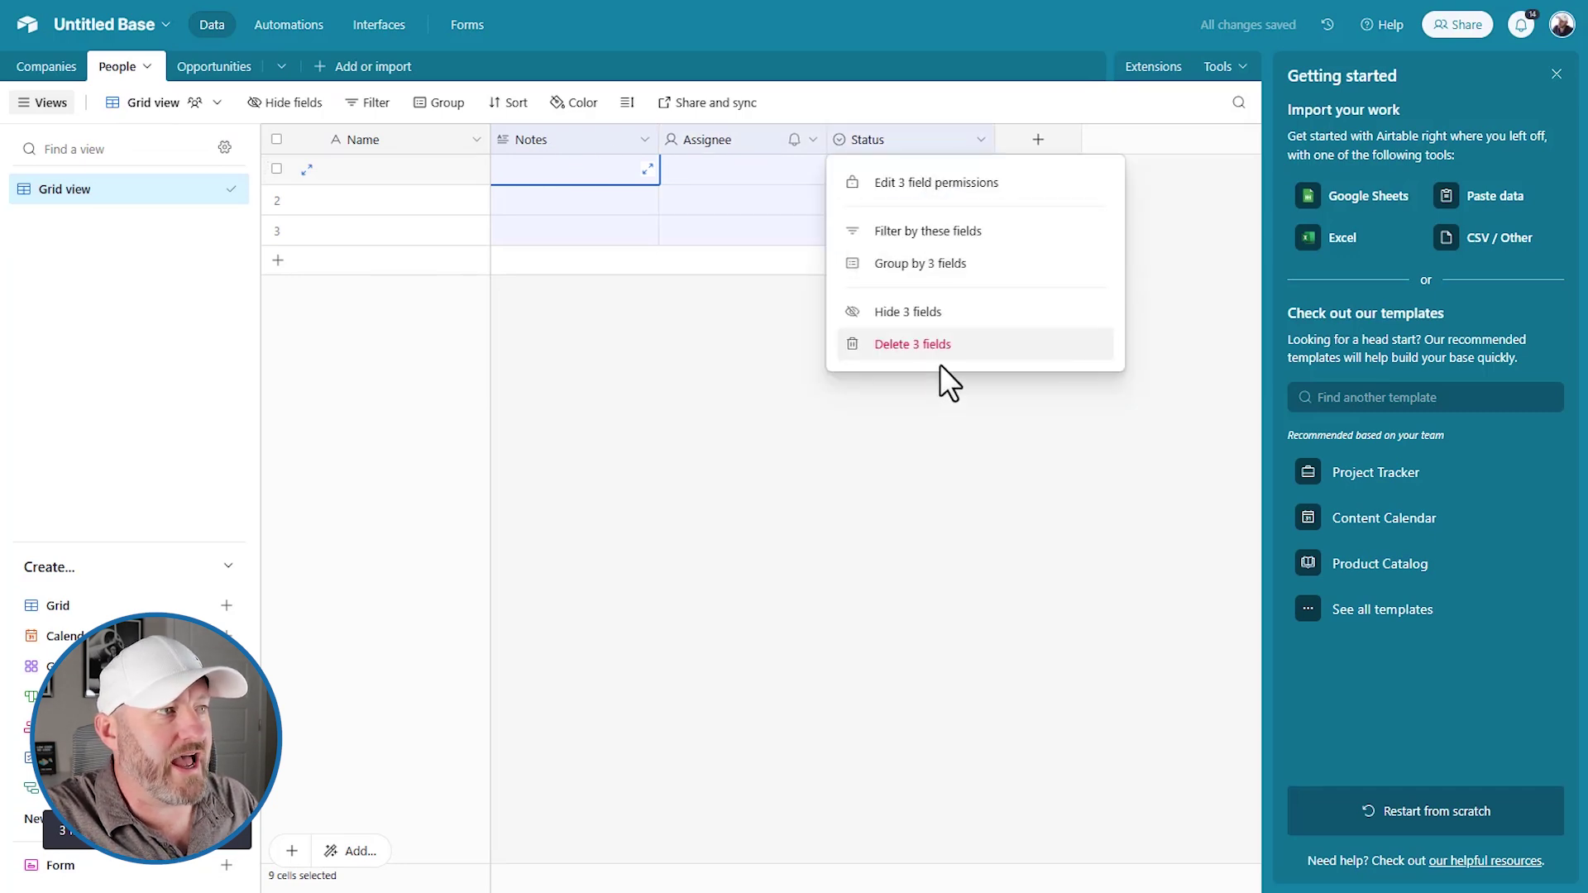
{"action": "left_click", "coordinate": [902, 346]}
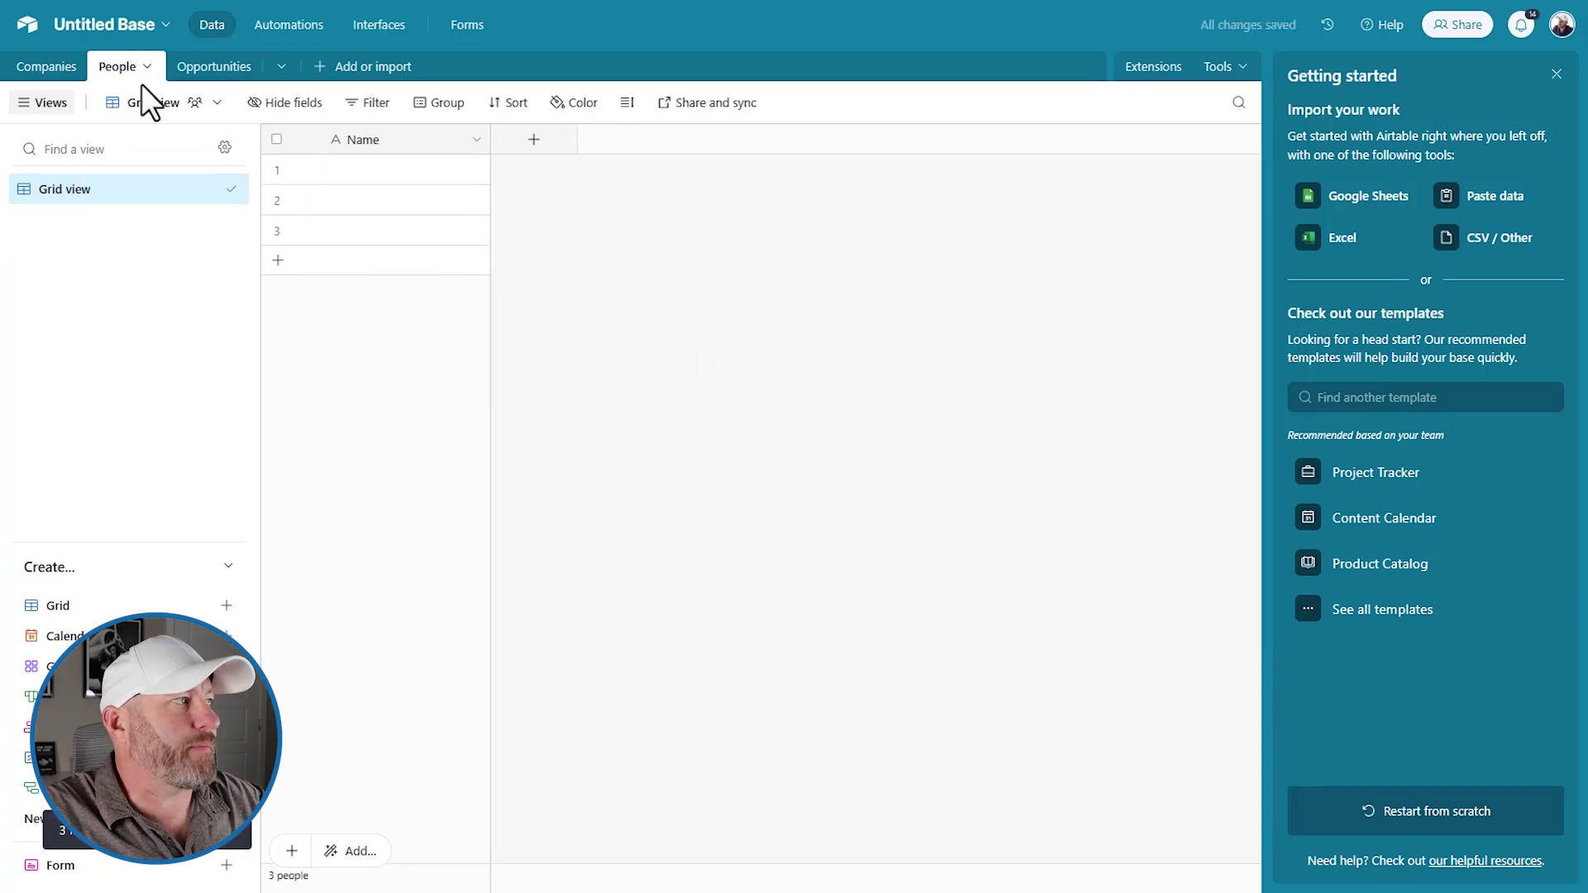
Delete the same three fields from Companies and close the Getting started panel.
{"action": "left_click", "coordinate": [73, 69]}
{"action": "left_click", "coordinate": [604, 142]}
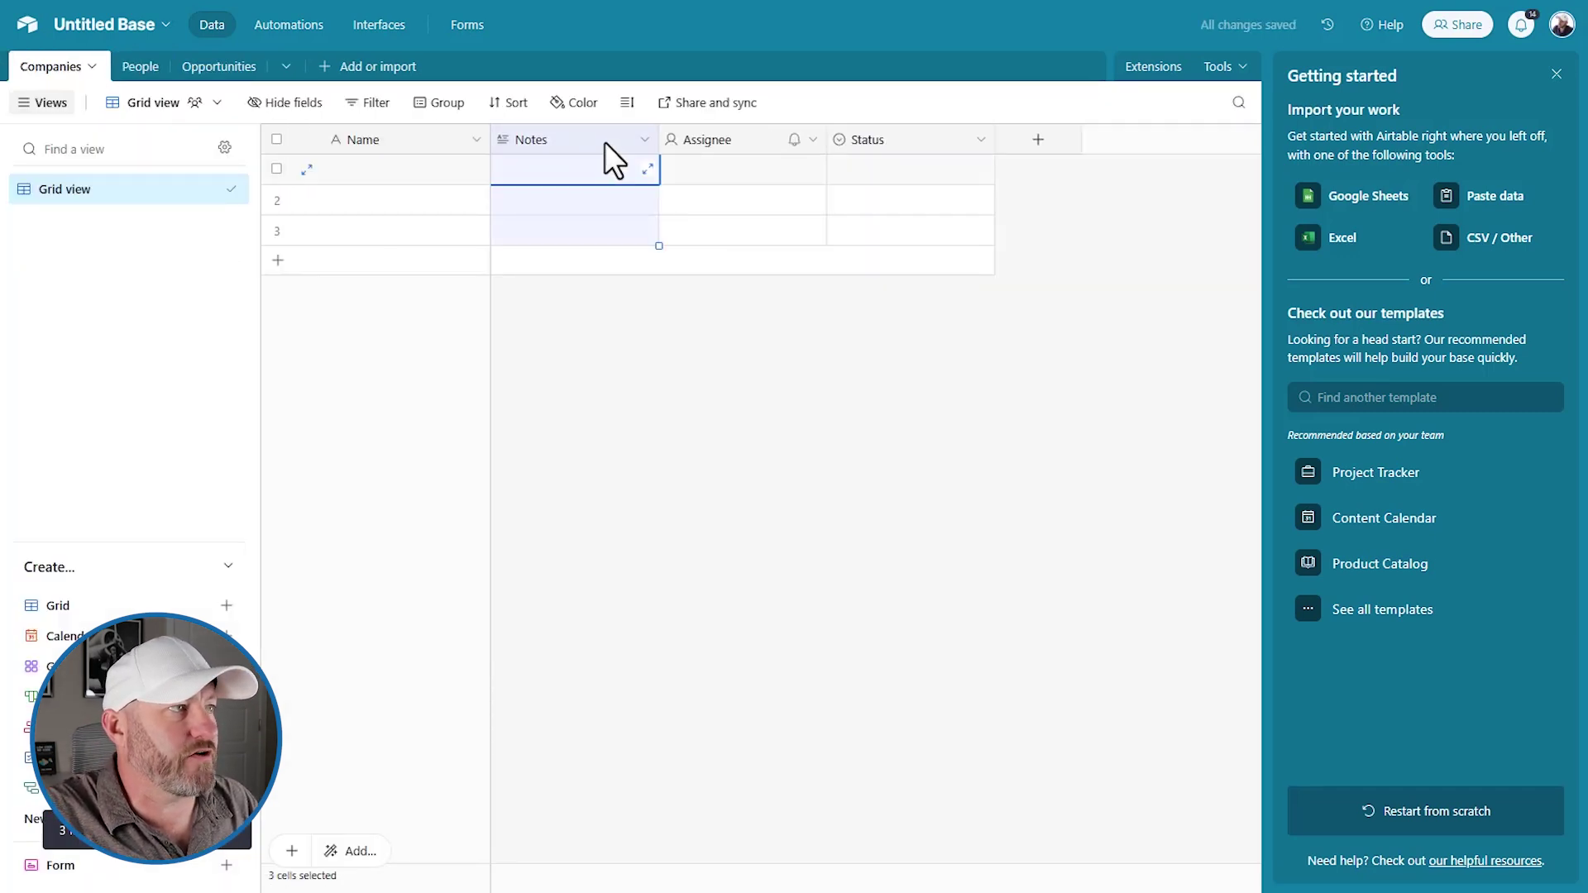
{"action": "left_click", "coordinate": [875, 140], "text": "shift"}
{"action": "right_click", "coordinate": [881, 146]}
{"action": "left_click", "coordinate": [903, 347]}
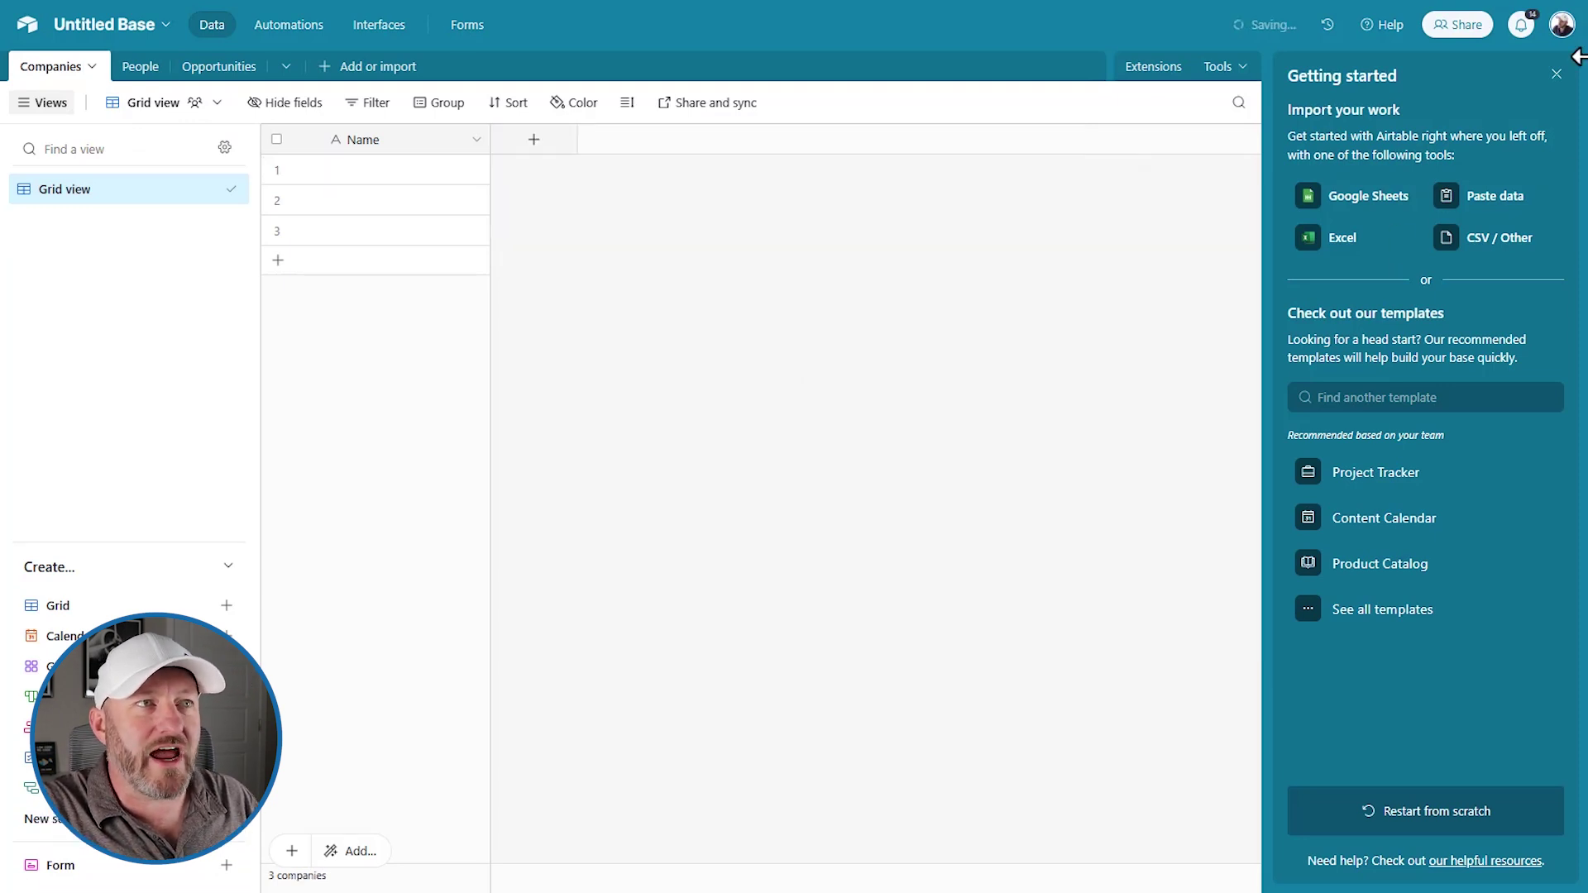
{"action": "left_click", "coordinate": [1556, 74]}
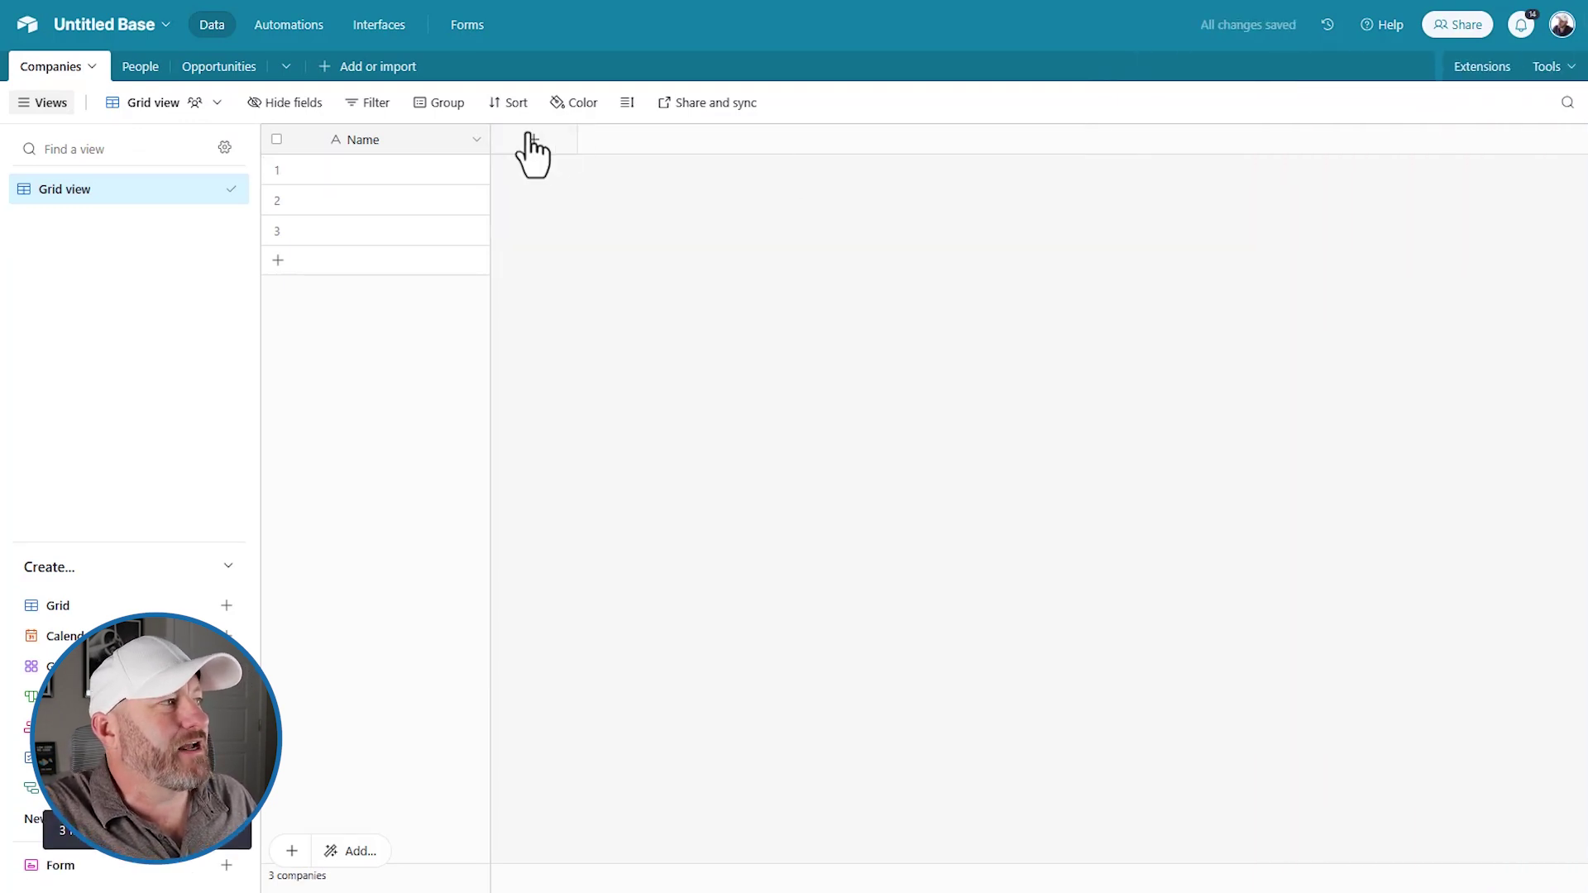
Enter Acme, Beta and Delta in the three Companies Name cells.
{"action": "left_click", "coordinate": [380, 171]}
{"action": "type", "text": "Acme"}
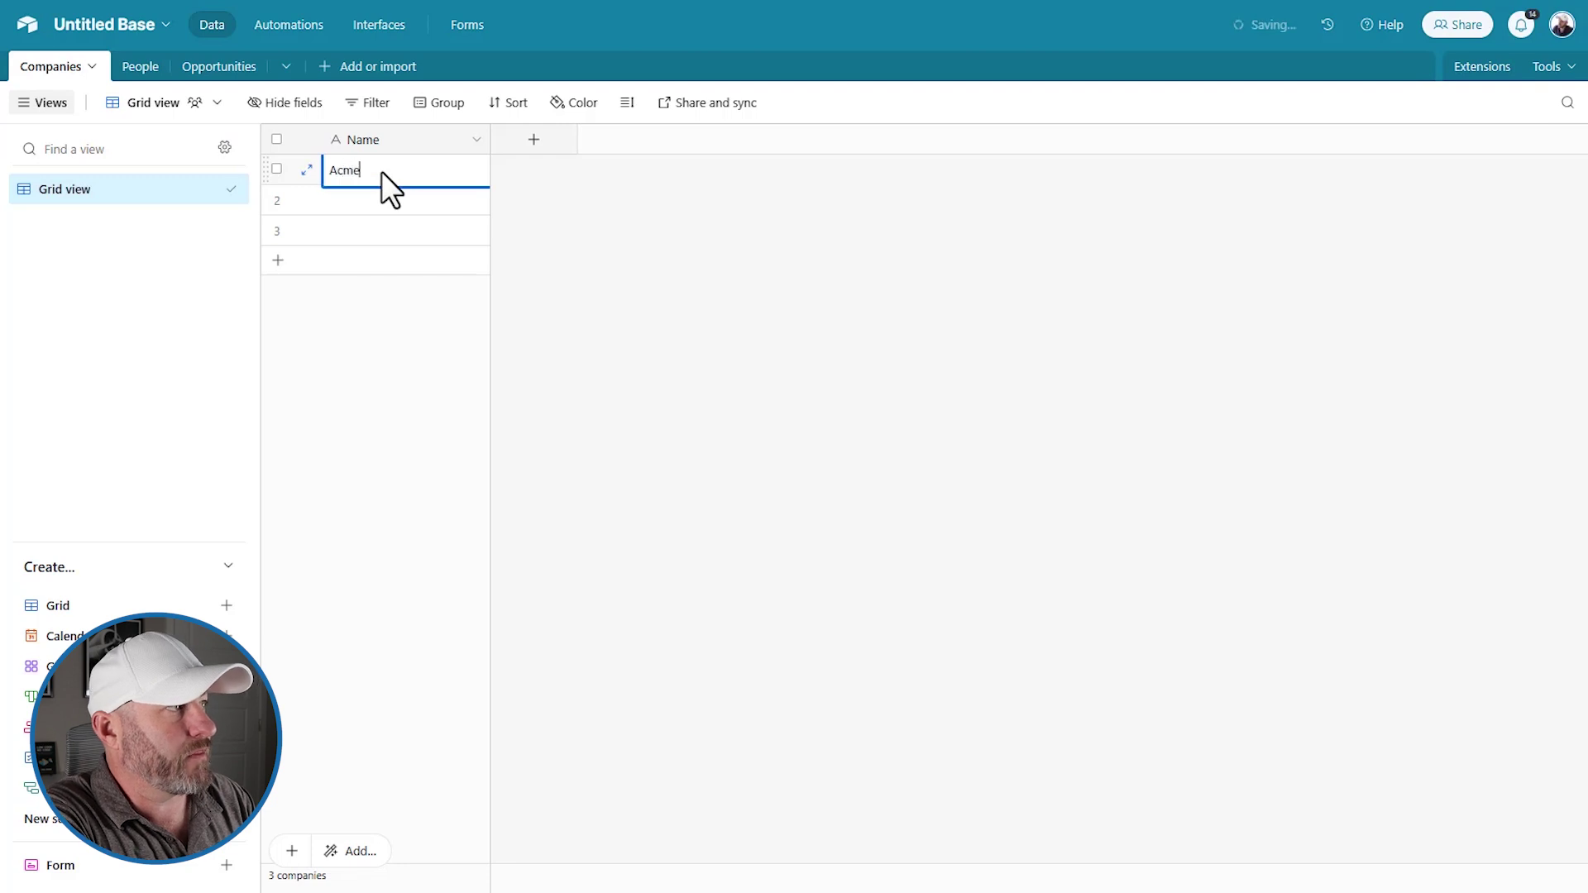
{"action": "key", "text": "Return"}
{"action": "type", "text": "Beta"}
{"action": "key", "text": "Return"}
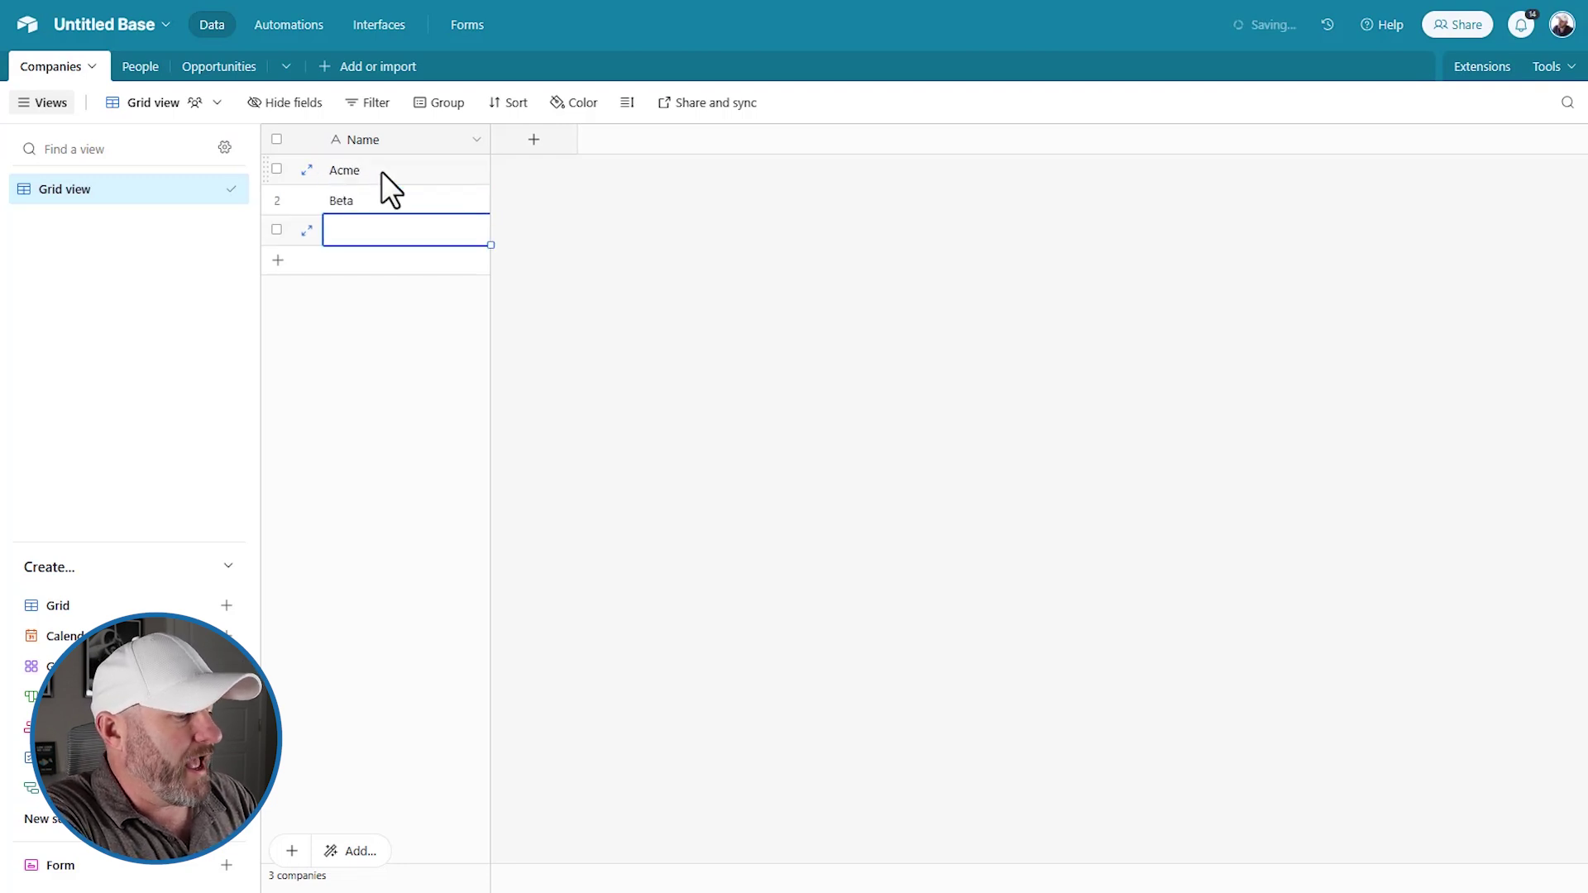
{"action": "type", "text": "Delta"}
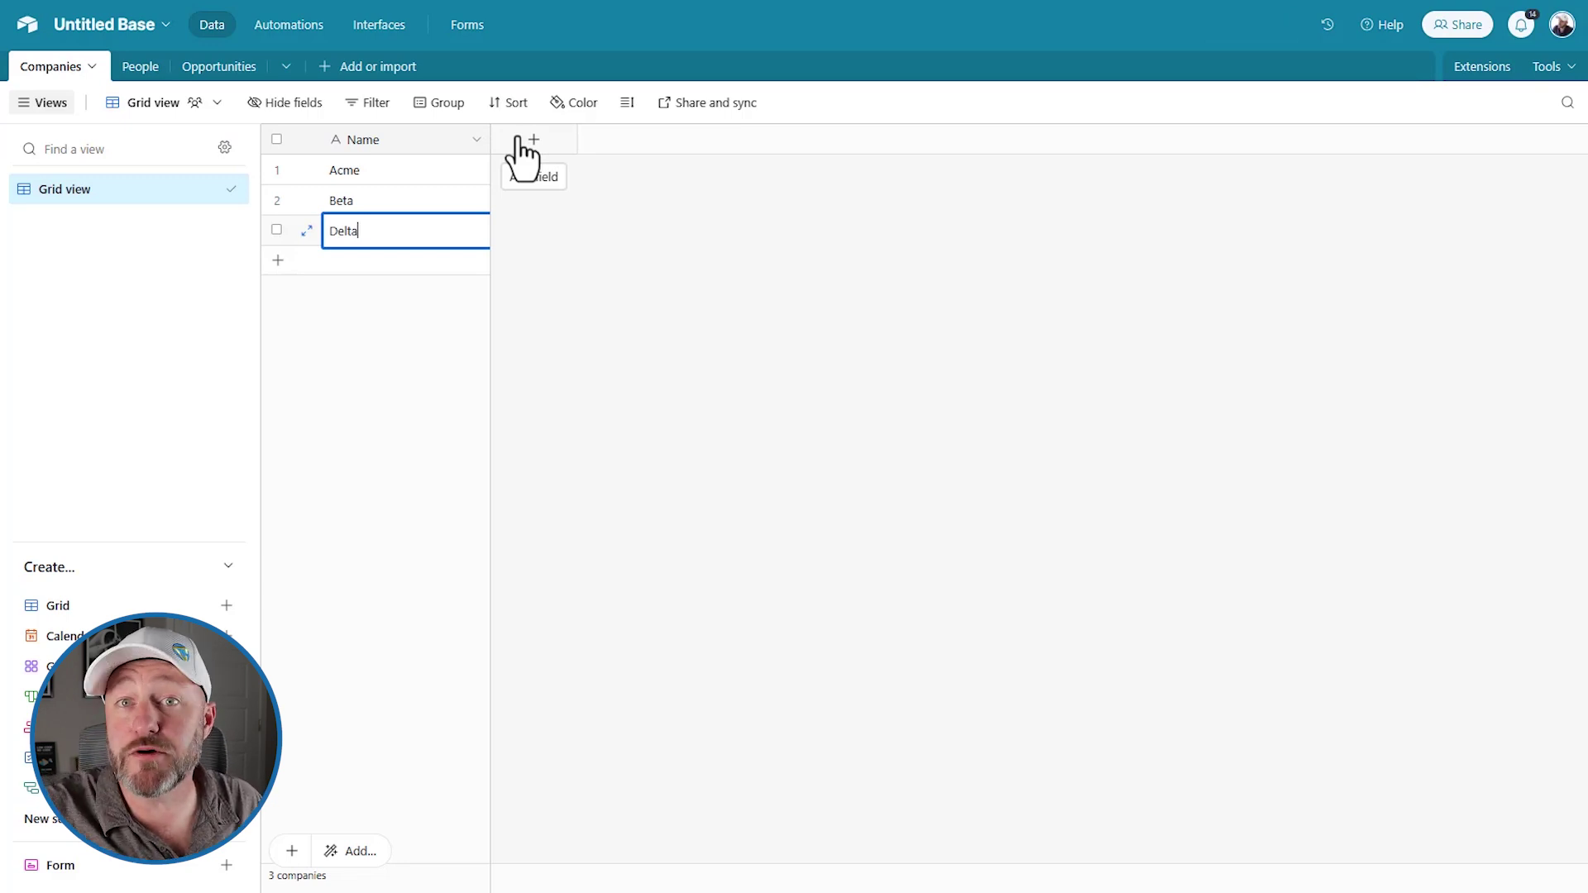
Add a Website field of URL type to Companies.
{"action": "left_click", "coordinate": [519, 138]}
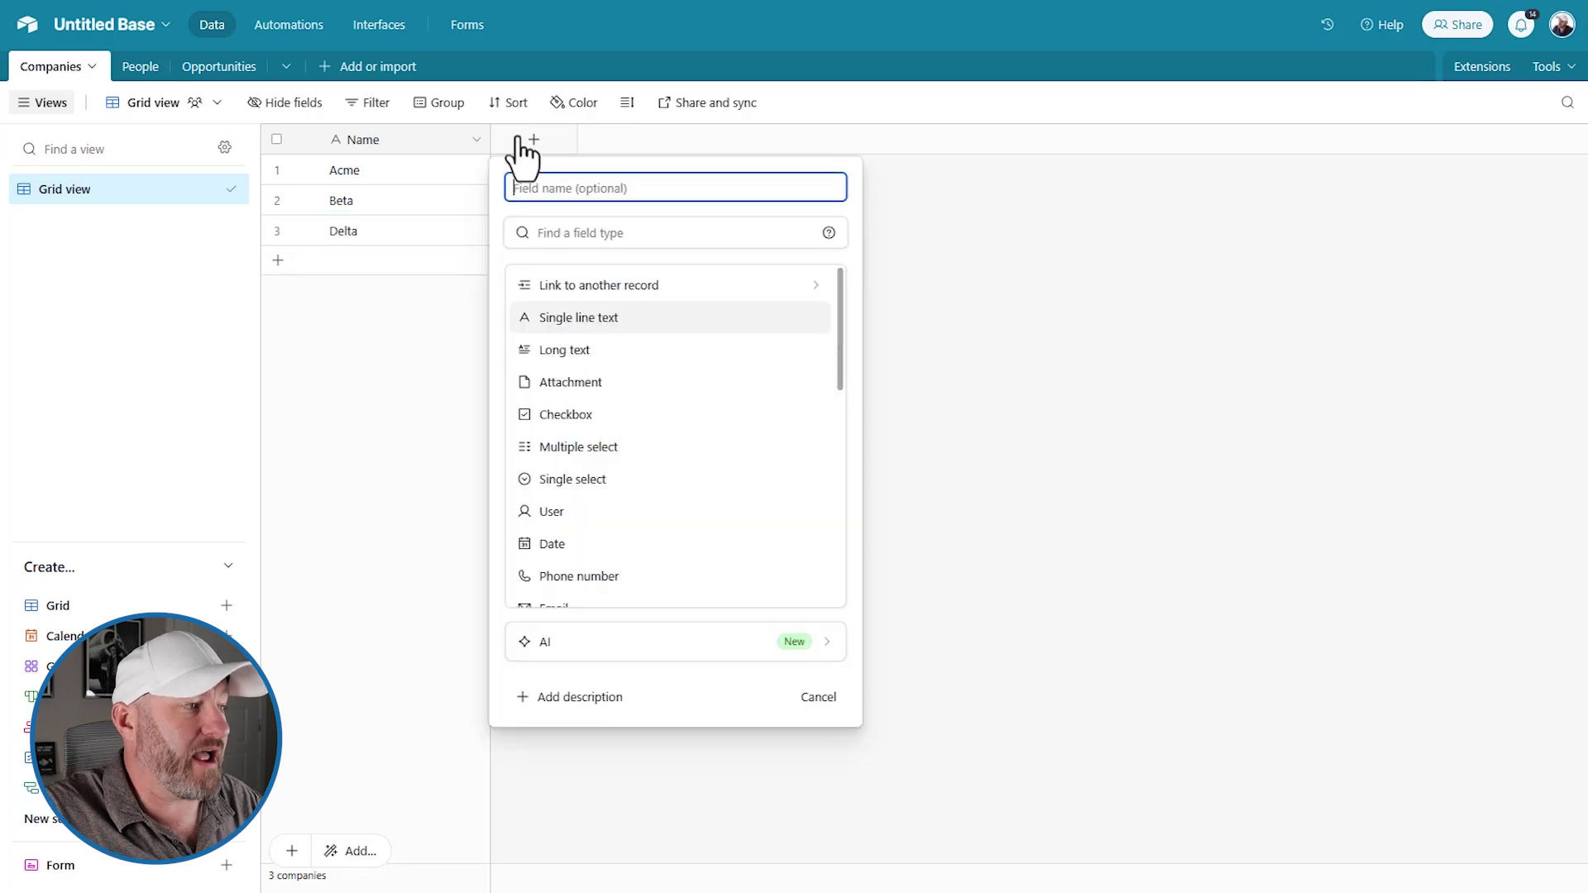
{"action": "type", "text": "Website"}
{"action": "key", "text": "Tab"}
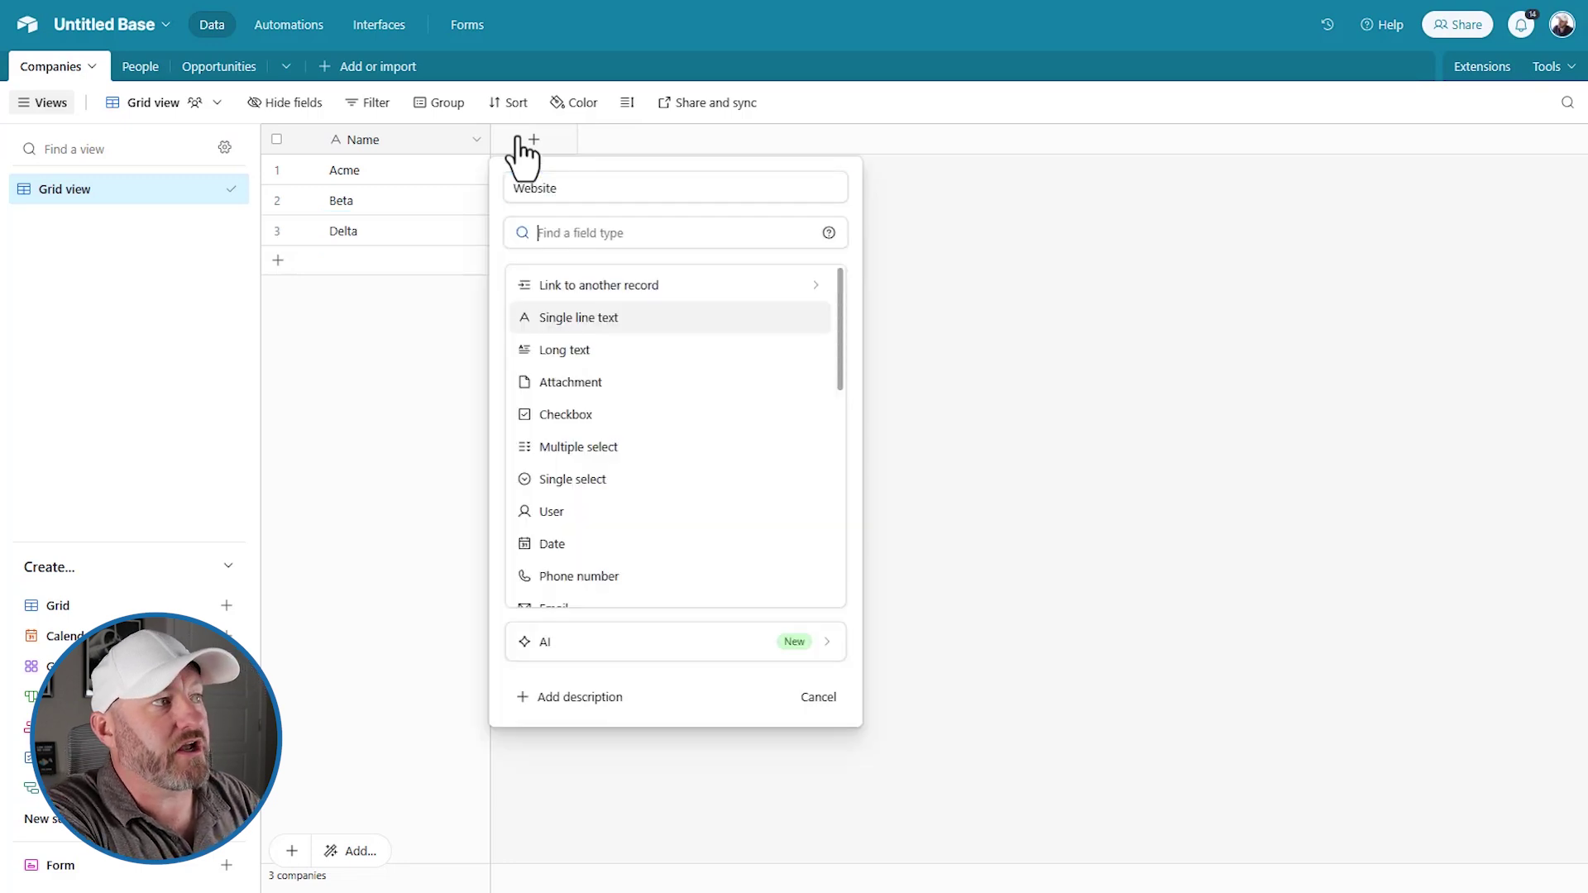
{"action": "type", "text": "url"}
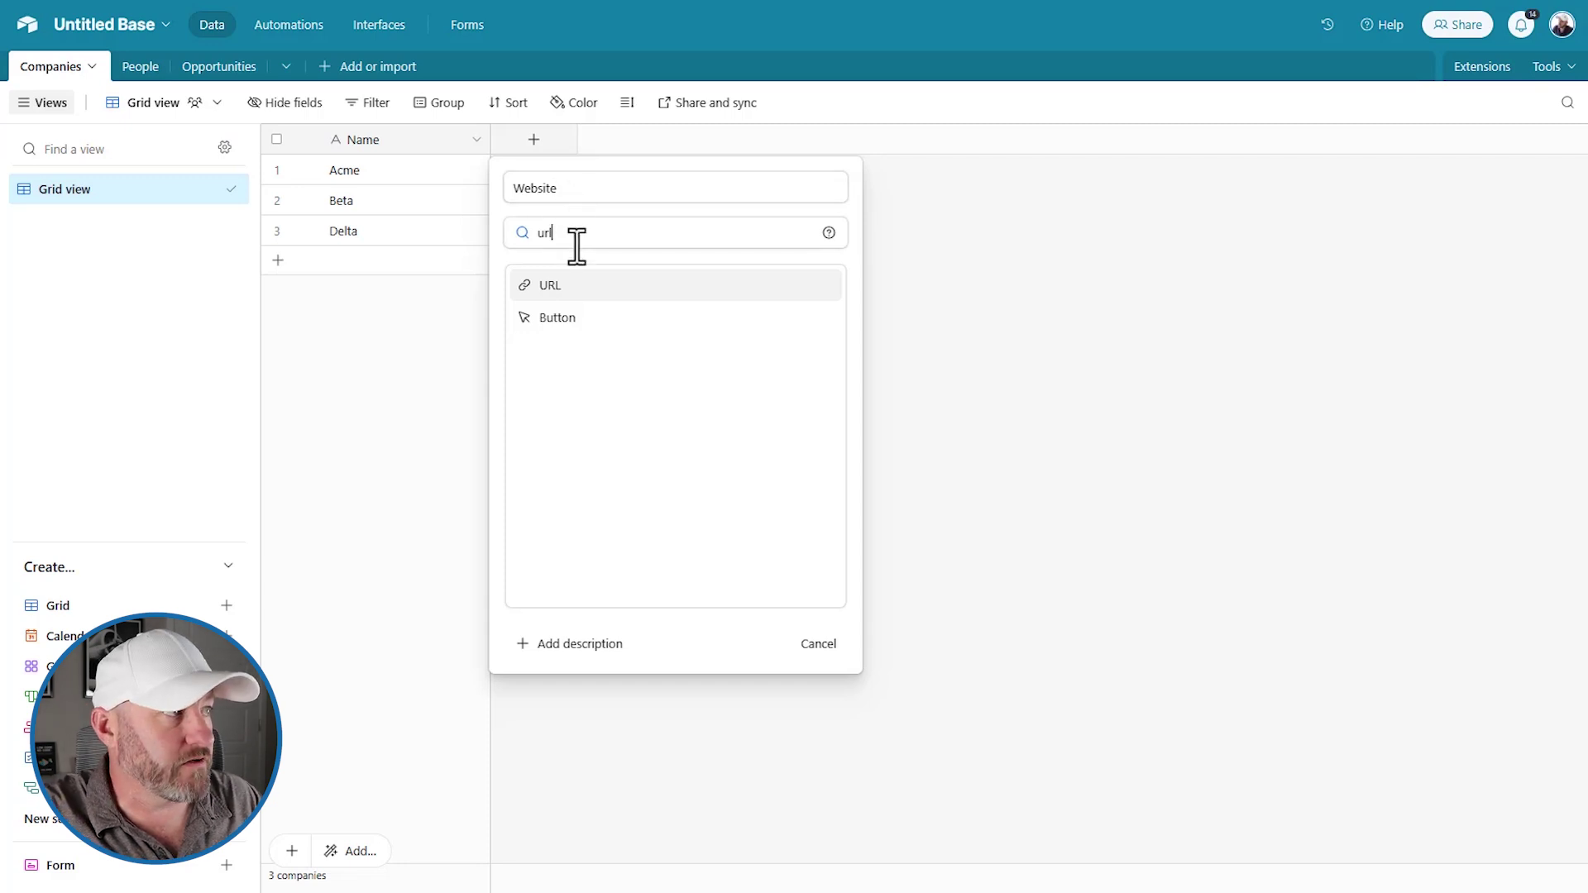
{"action": "key", "text": "ctrl+a"}
{"action": "type", "text": "="}
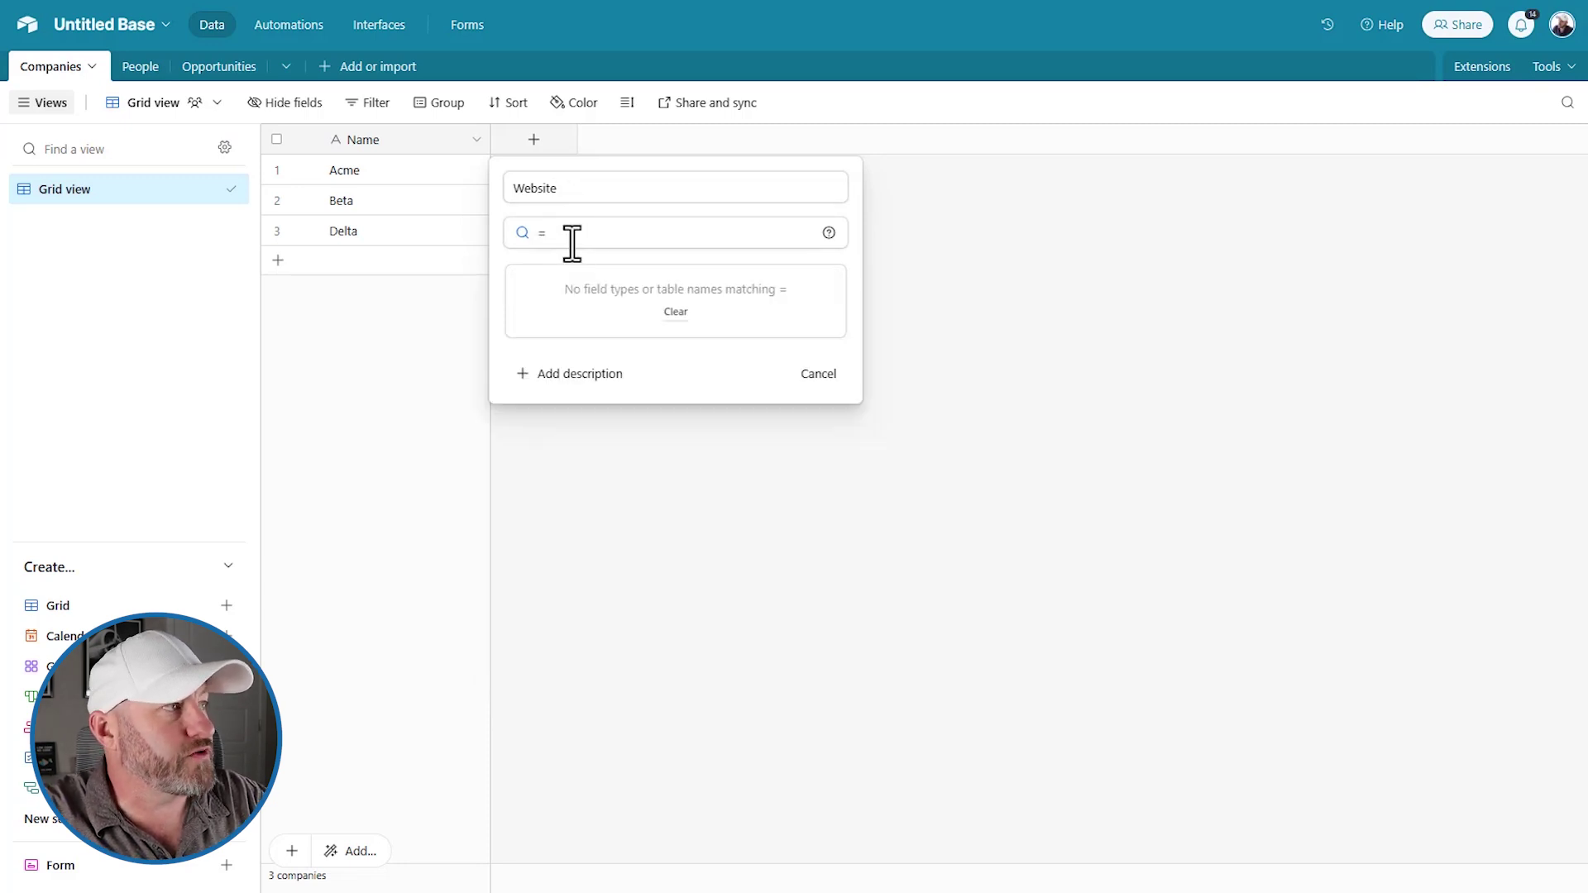
{"action": "key", "text": "BackSpace"}
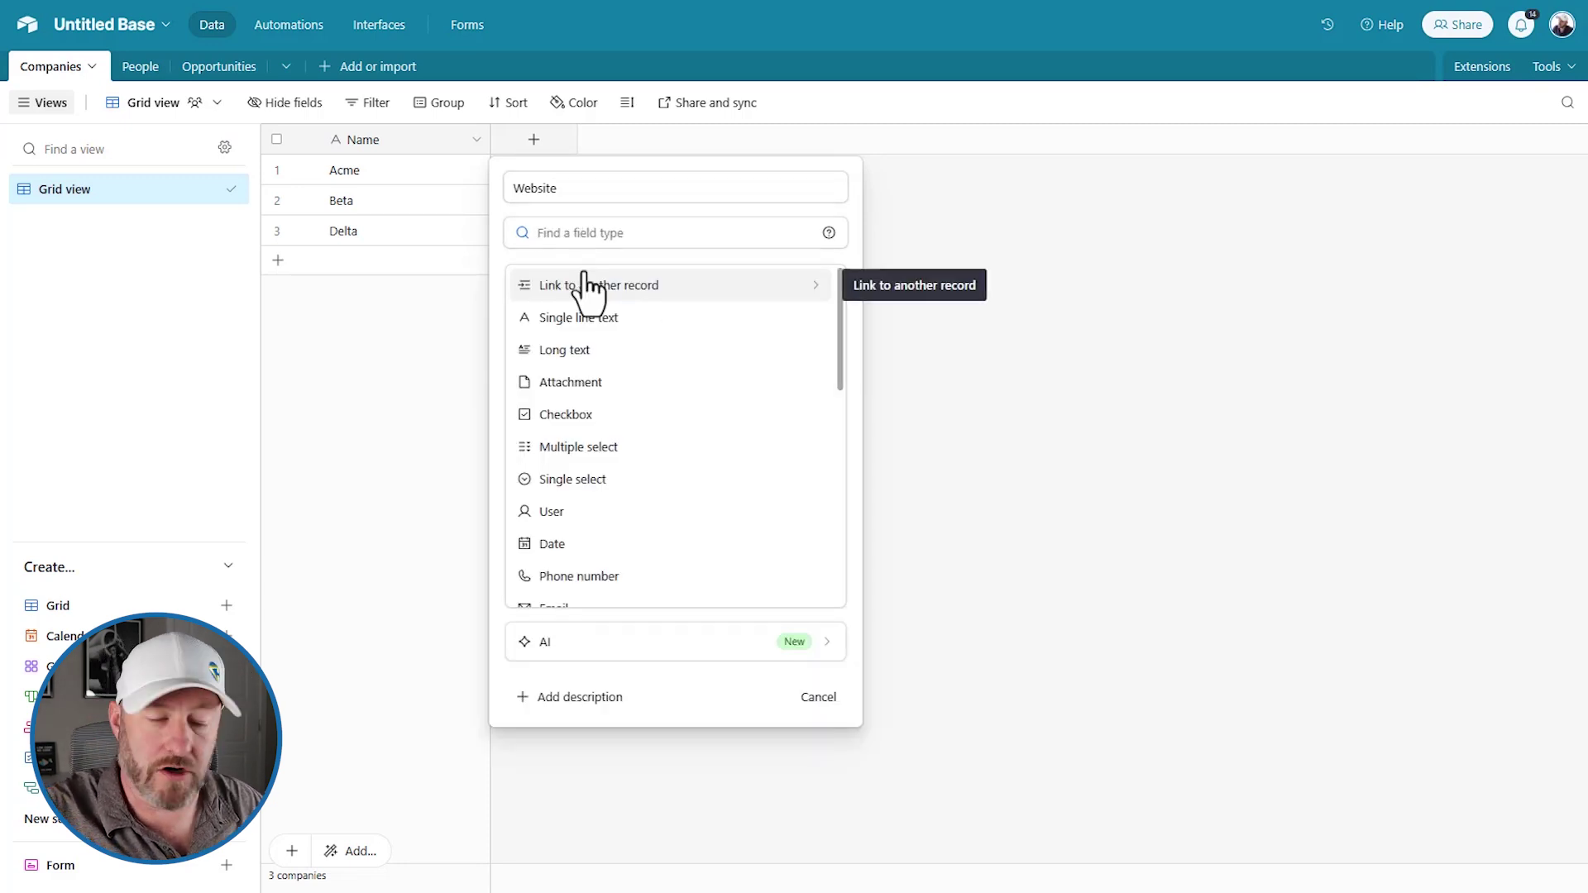
{"action": "type", "text": "url"}
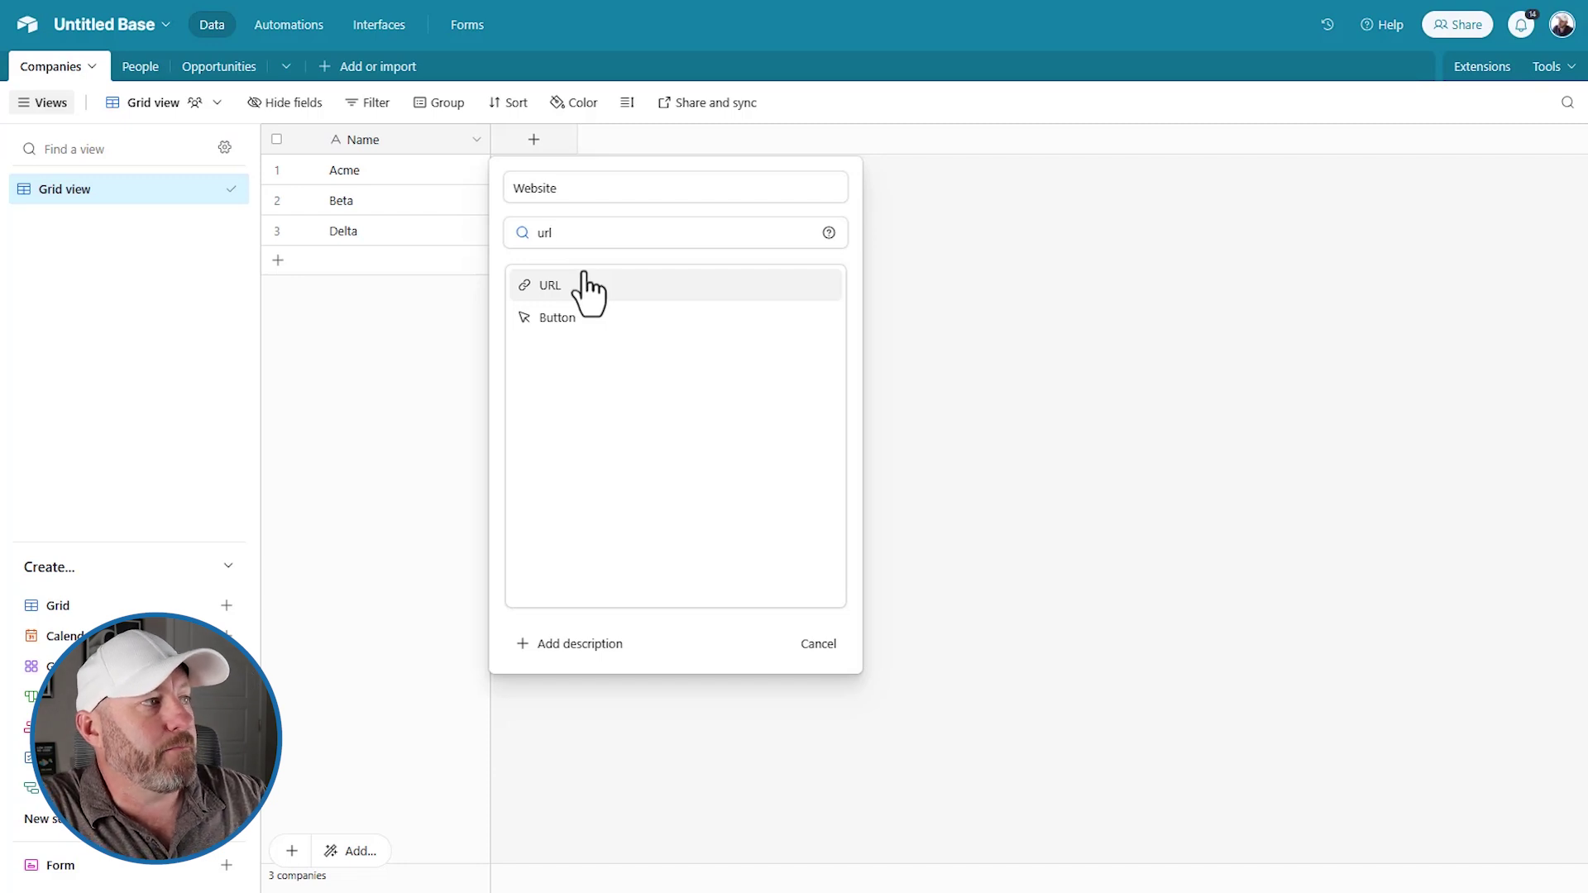
{"action": "left_click", "coordinate": [587, 289]}
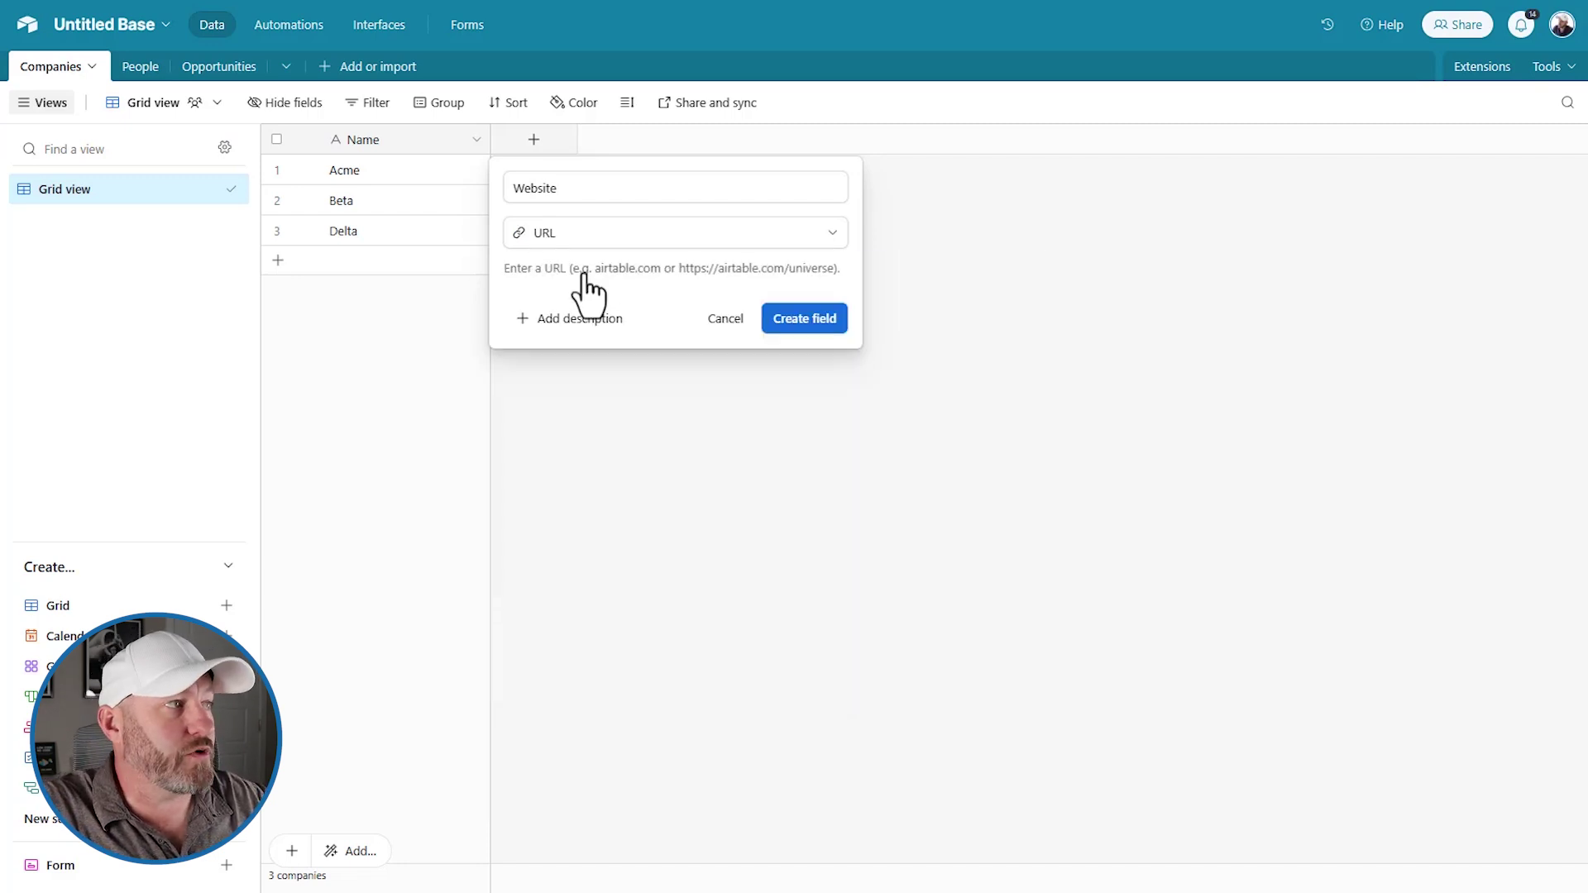
{"action": "left_click", "coordinate": [797, 322]}
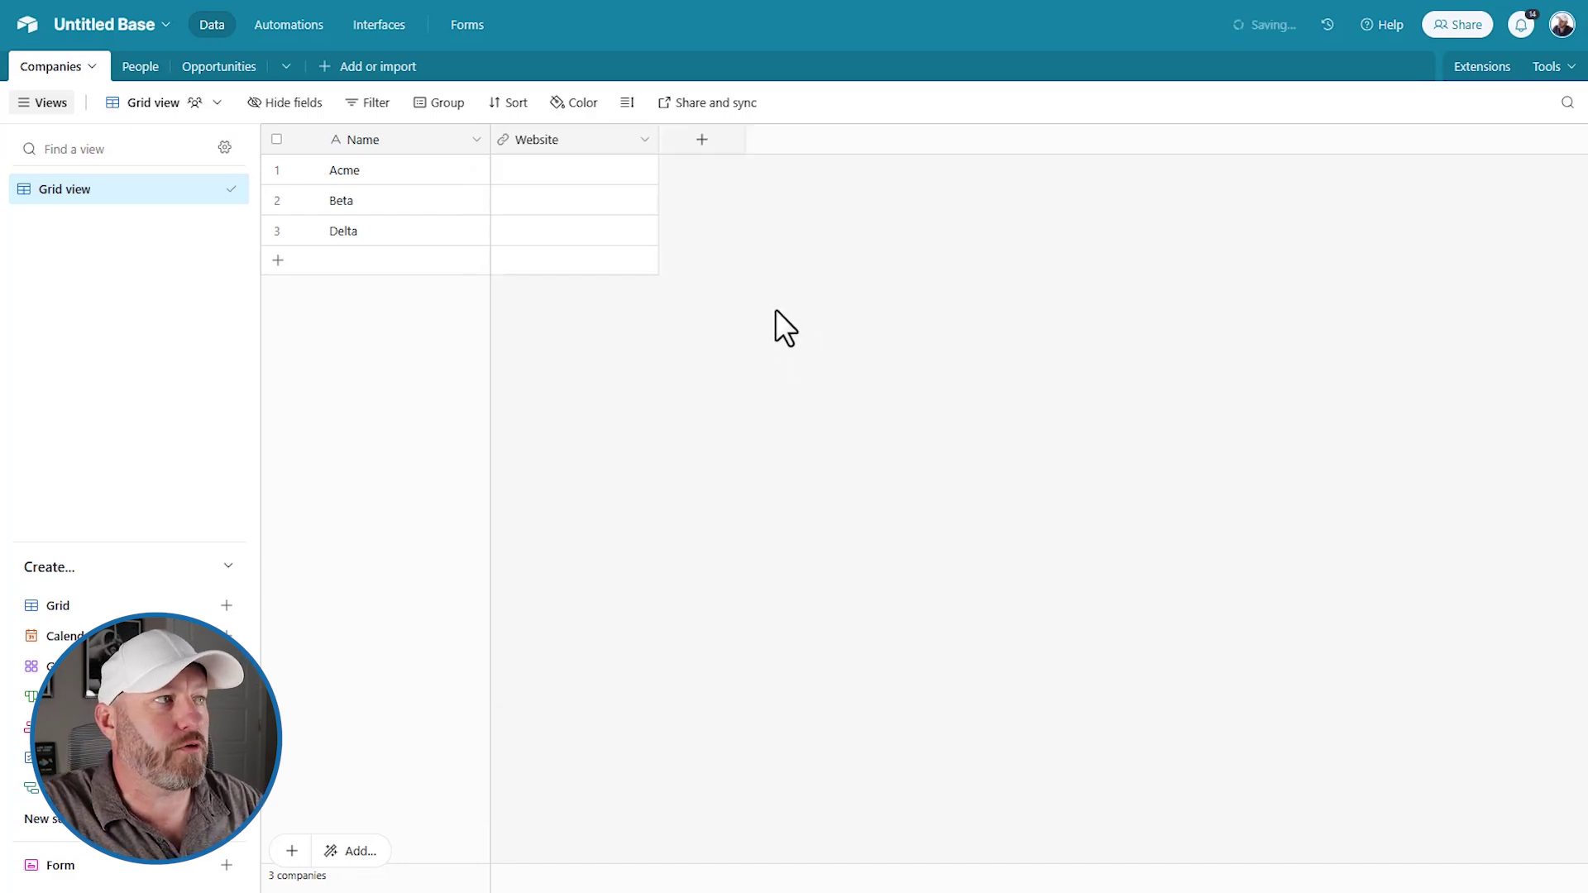
Add a Phone Number field of phone number type to Companies.
{"action": "left_click", "coordinate": [703, 140]}
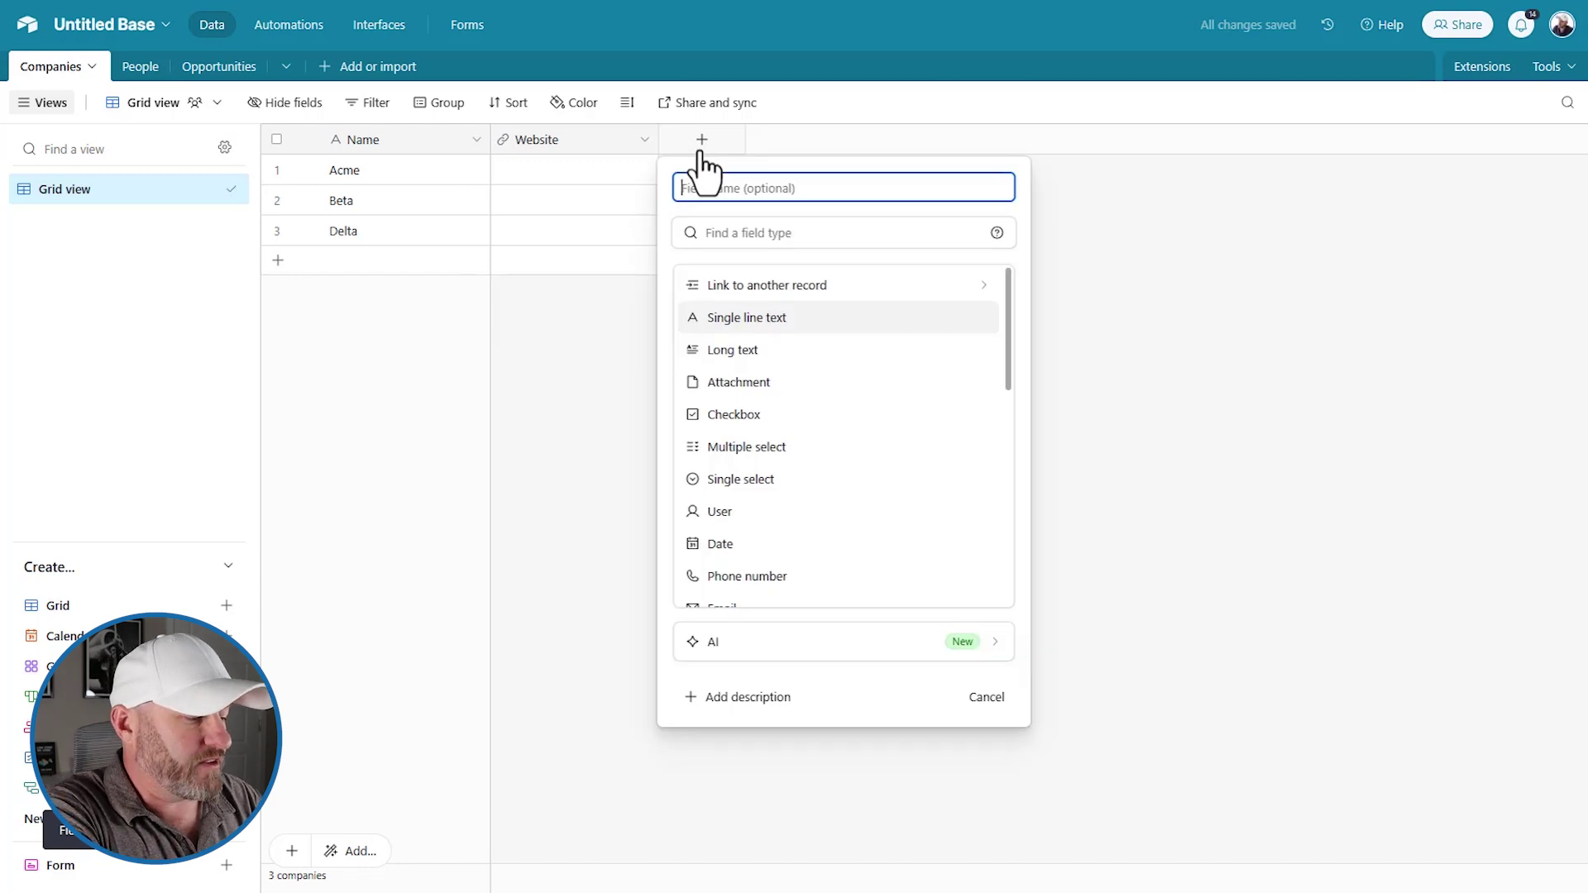
{"action": "type", "text": "Ph"}
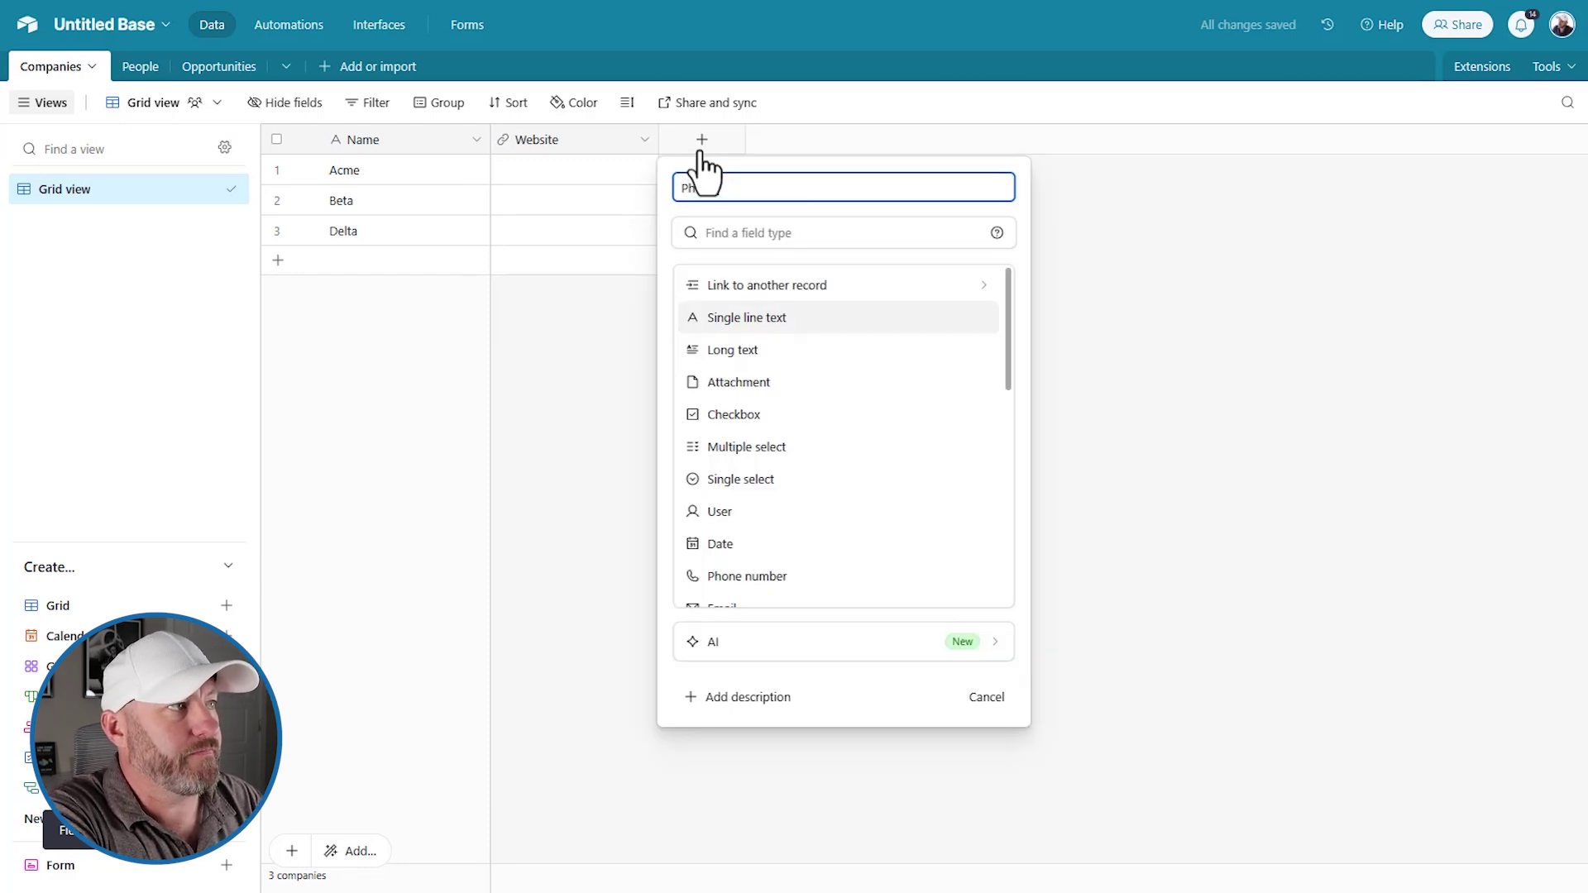
{"action": "type", "text": "one Number"}
{"action": "left_click", "coordinate": [767, 245]}
{"action": "type", "text": "num"}
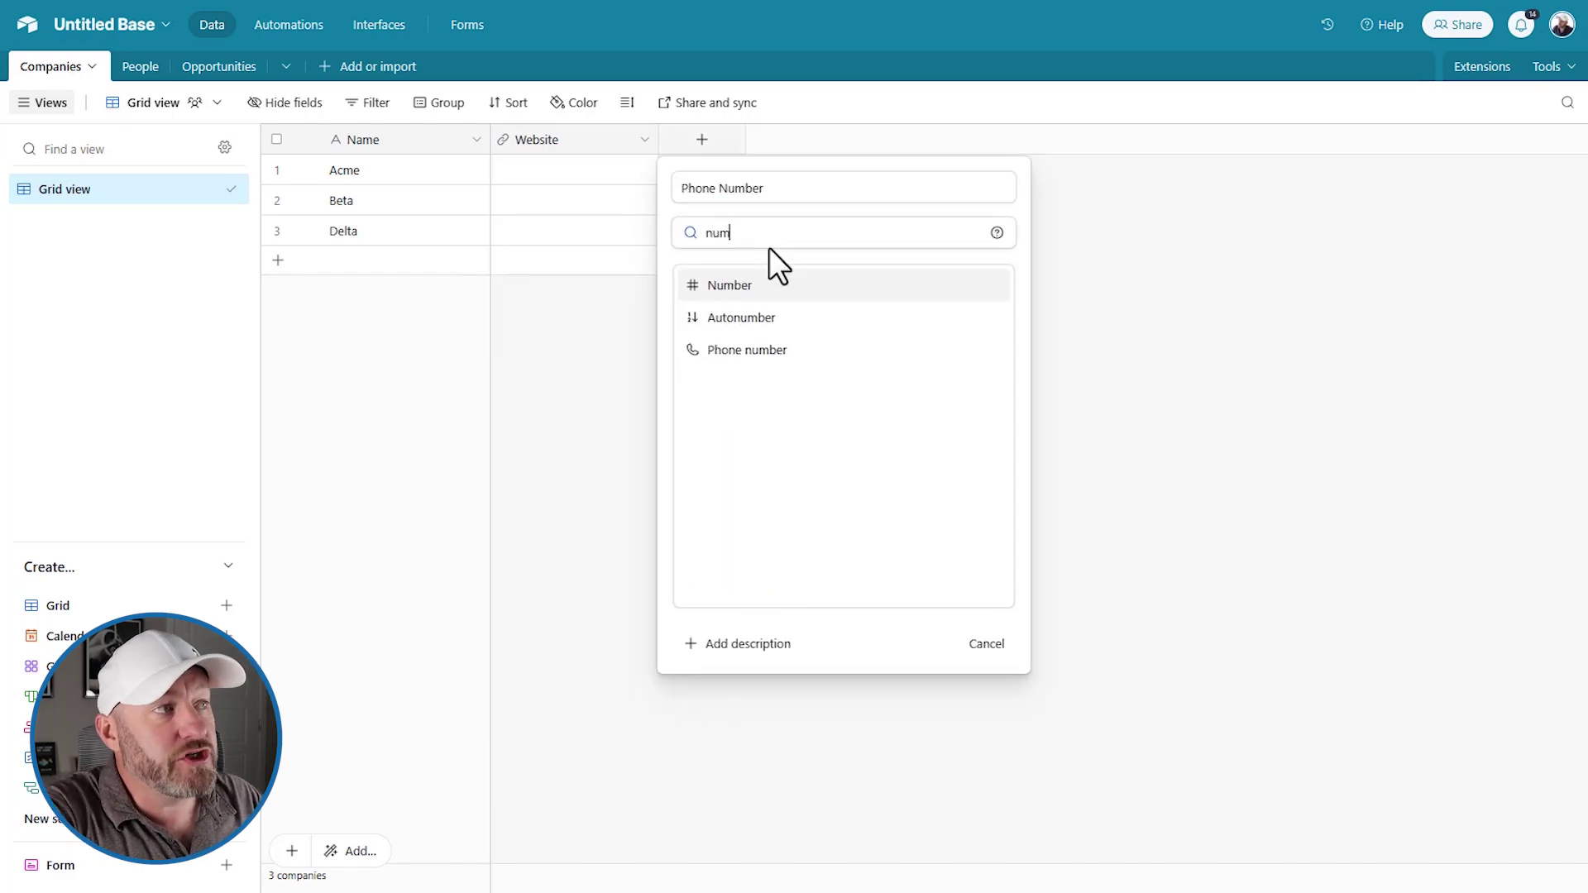
{"action": "left_click", "coordinate": [749, 350]}
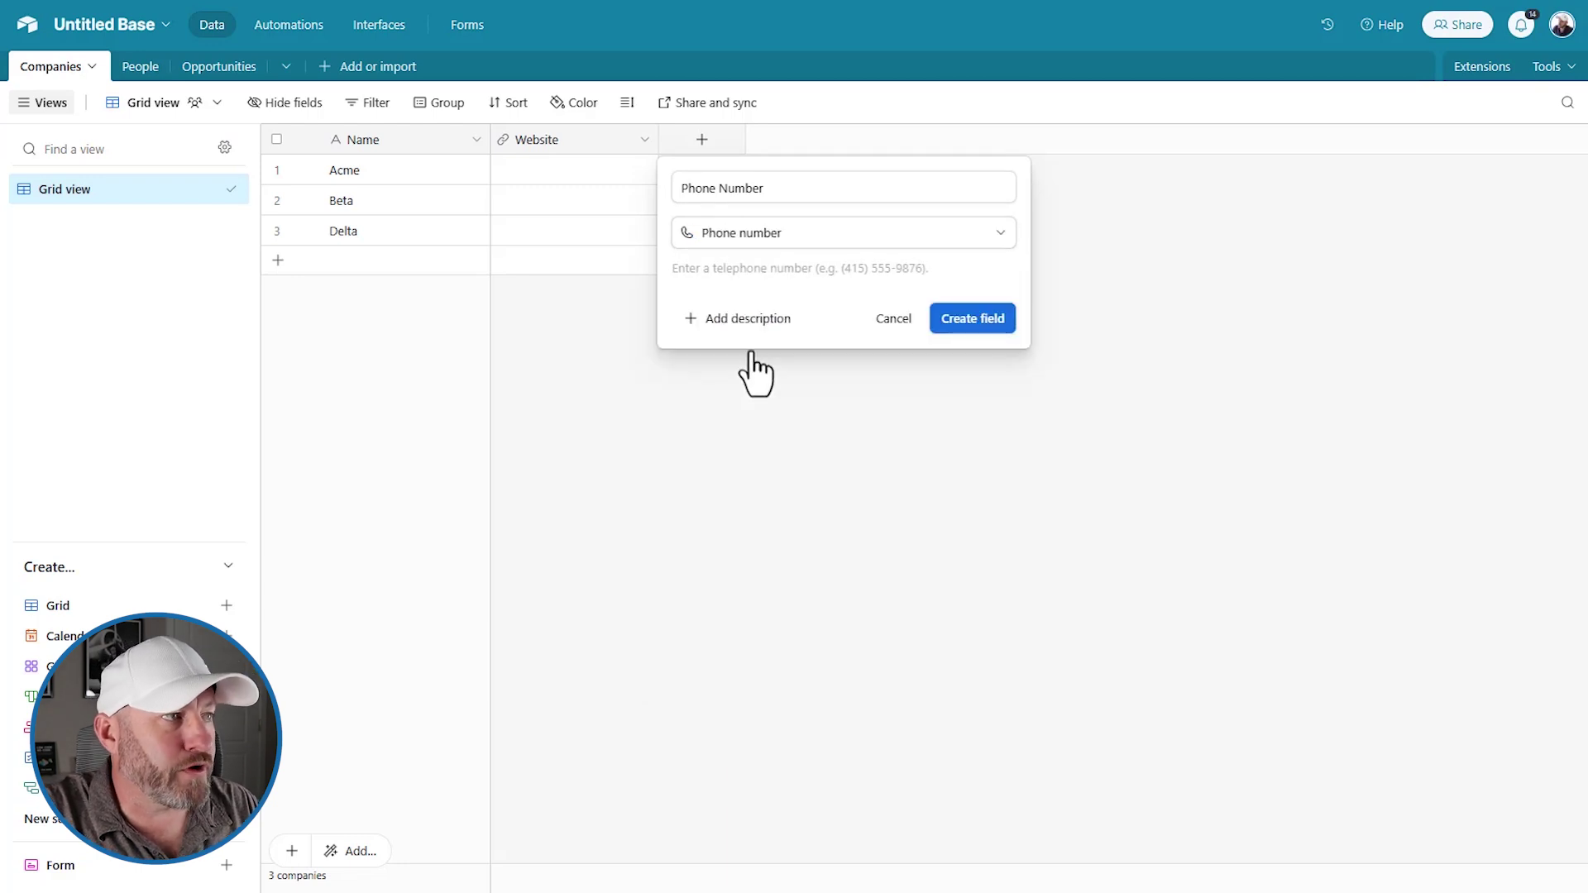
{"action": "left_click", "coordinate": [955, 331]}
{"action": "left_click", "coordinate": [702, 168]}
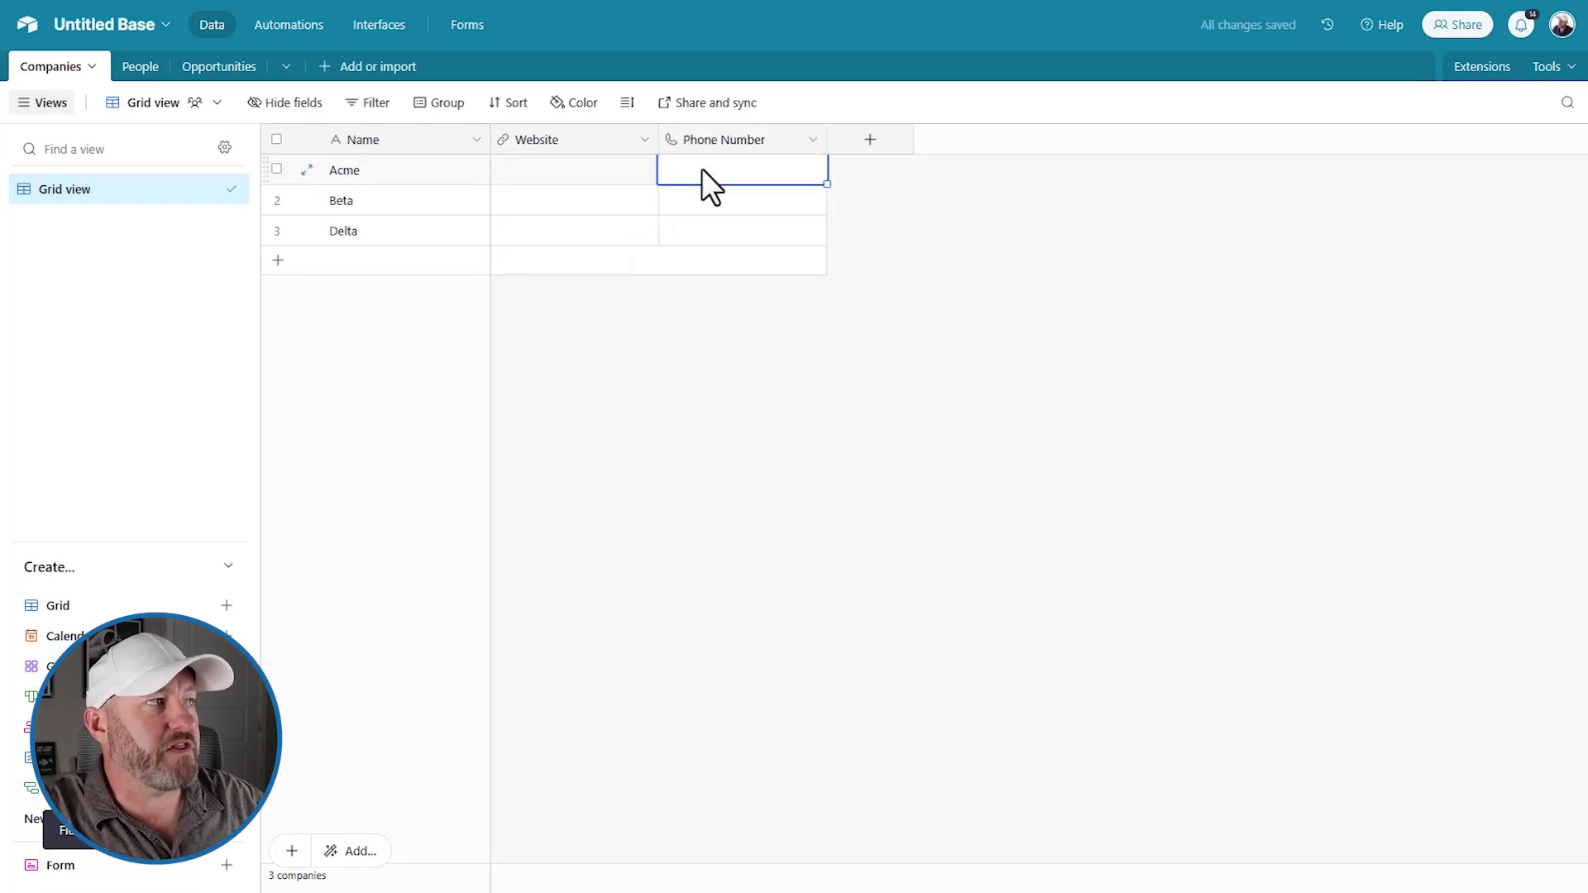
{"action": "left_click", "coordinate": [364, 176]}
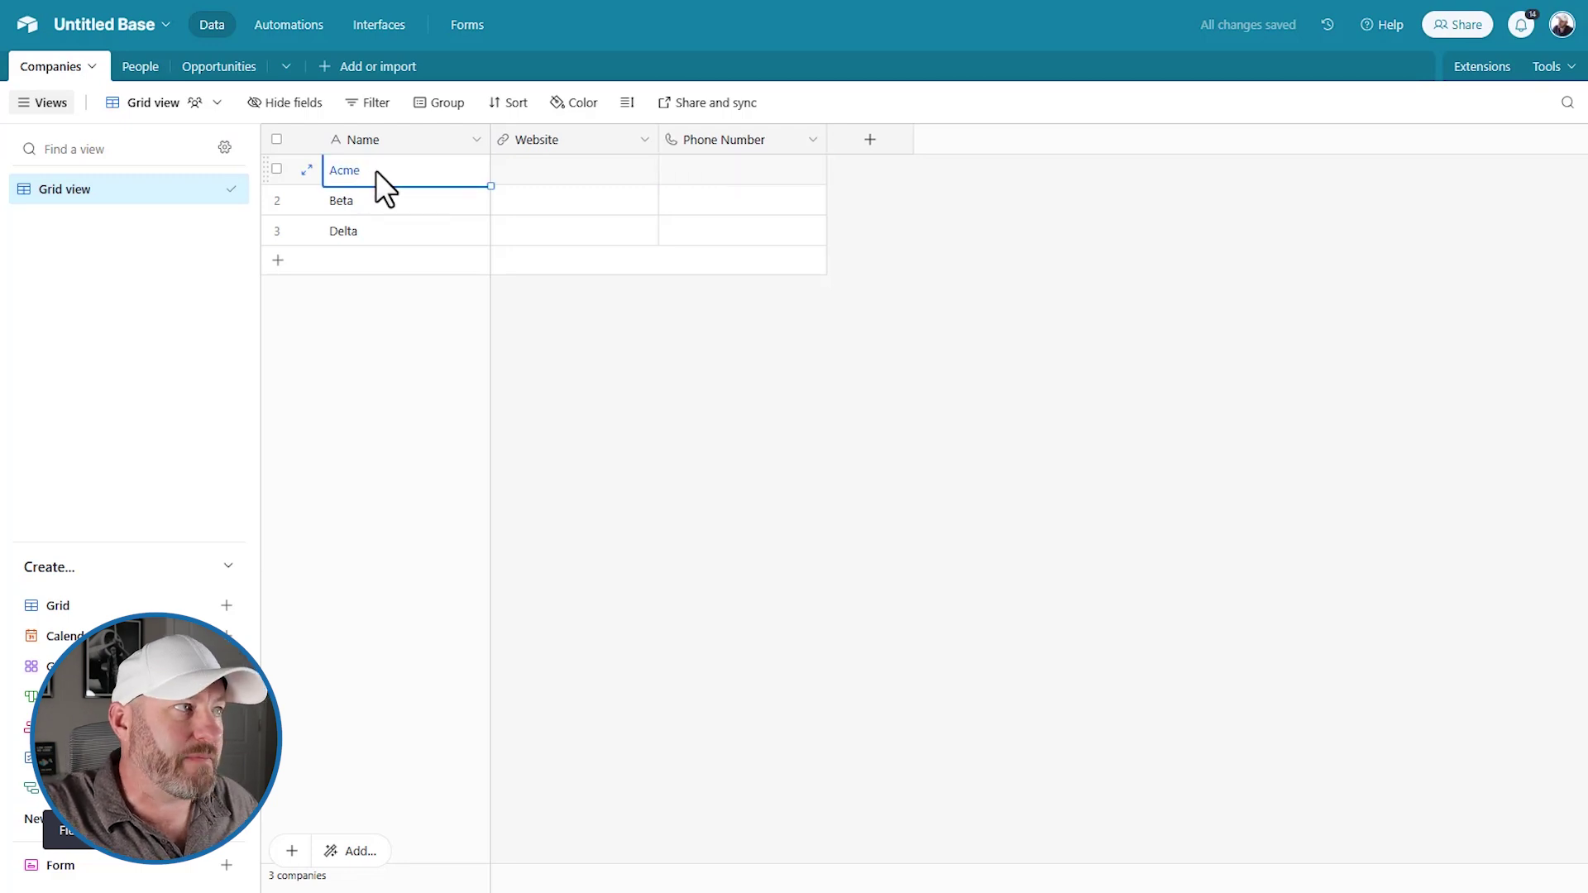
{"action": "left_click", "coordinate": [375, 210]}
{"action": "left_click", "coordinate": [374, 233]}
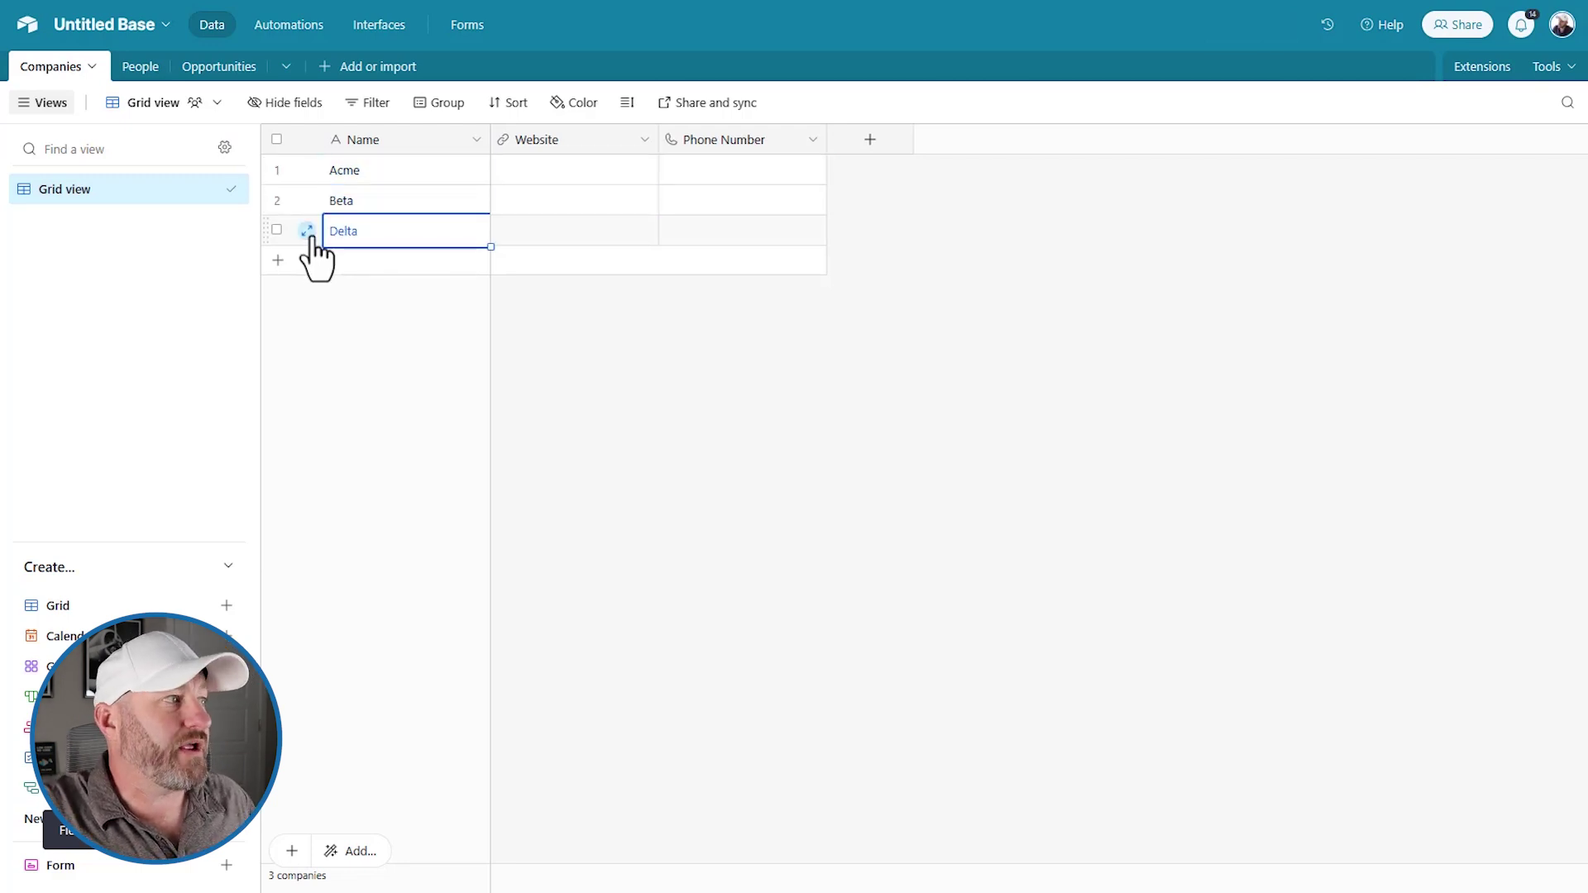
{"action": "left_click", "coordinate": [309, 232]}
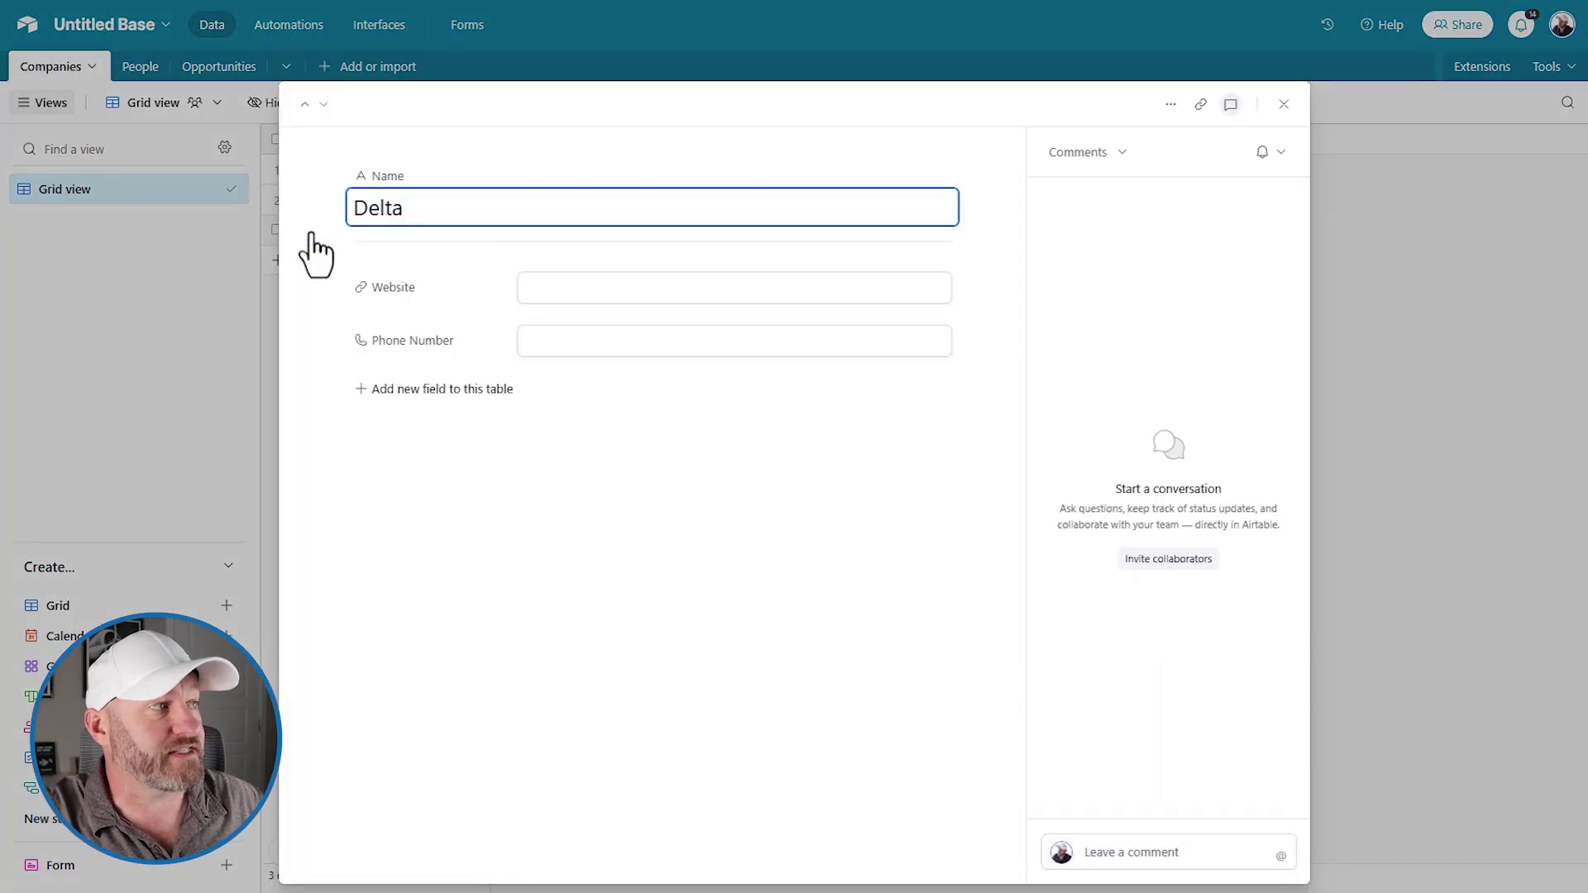
{"action": "left_click", "coordinate": [548, 287]}
{"action": "left_click", "coordinate": [556, 342]}
{"action": "left_click", "coordinate": [546, 289]}
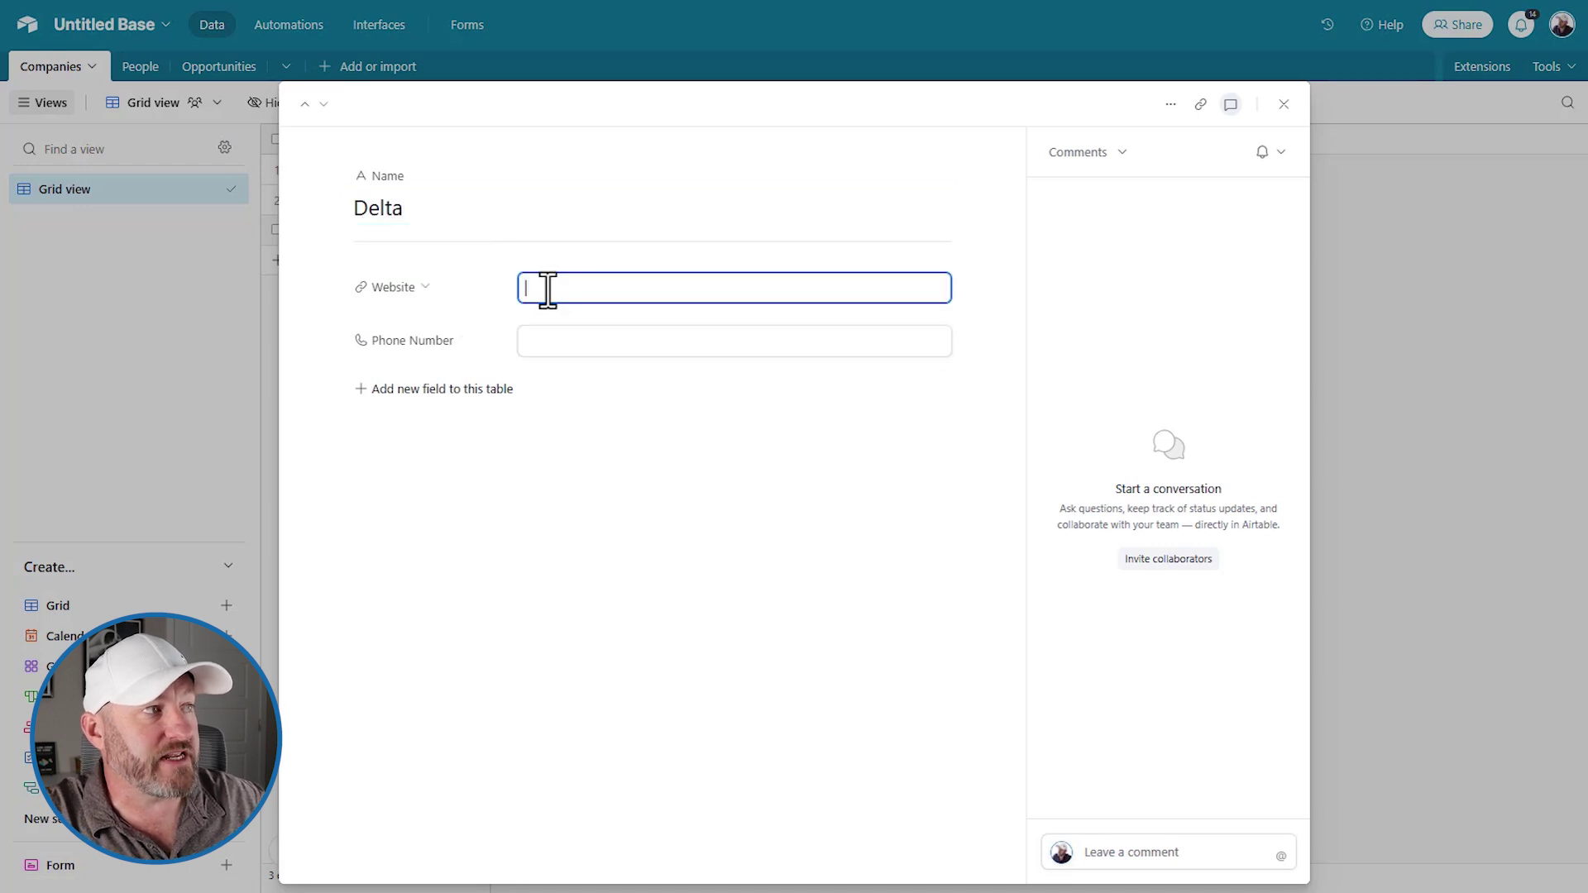
{"action": "left_click", "coordinate": [552, 341]}
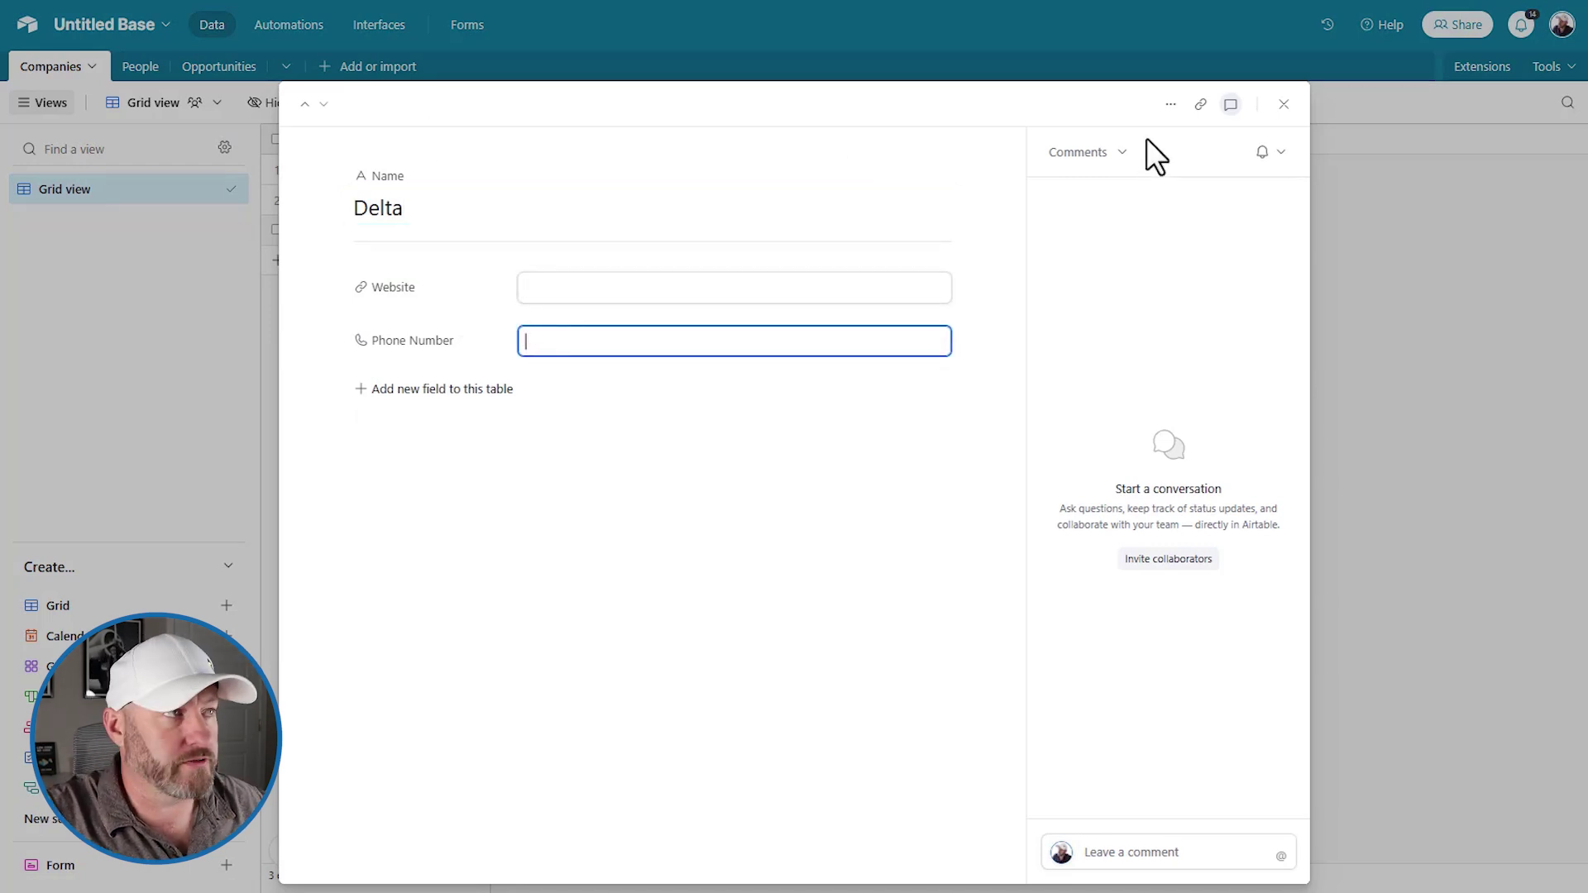
{"action": "left_click", "coordinate": [1284, 104]}
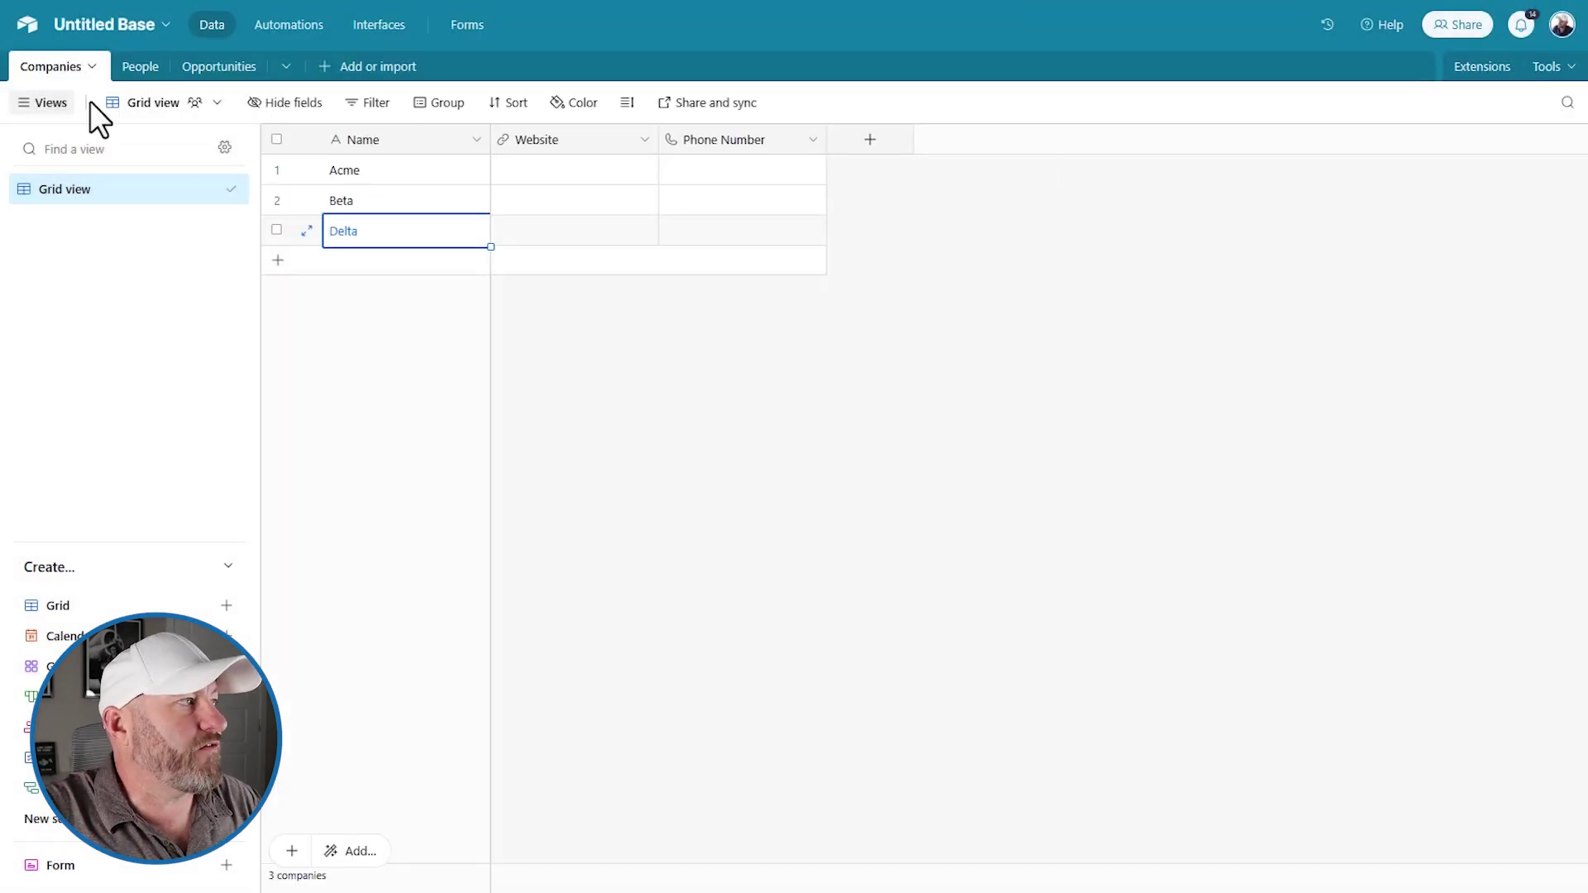
In People, enter Person 1 and Person 2 as names and delete the empty third record.
{"action": "left_click", "coordinate": [137, 67]}
{"action": "left_click", "coordinate": [370, 176]}
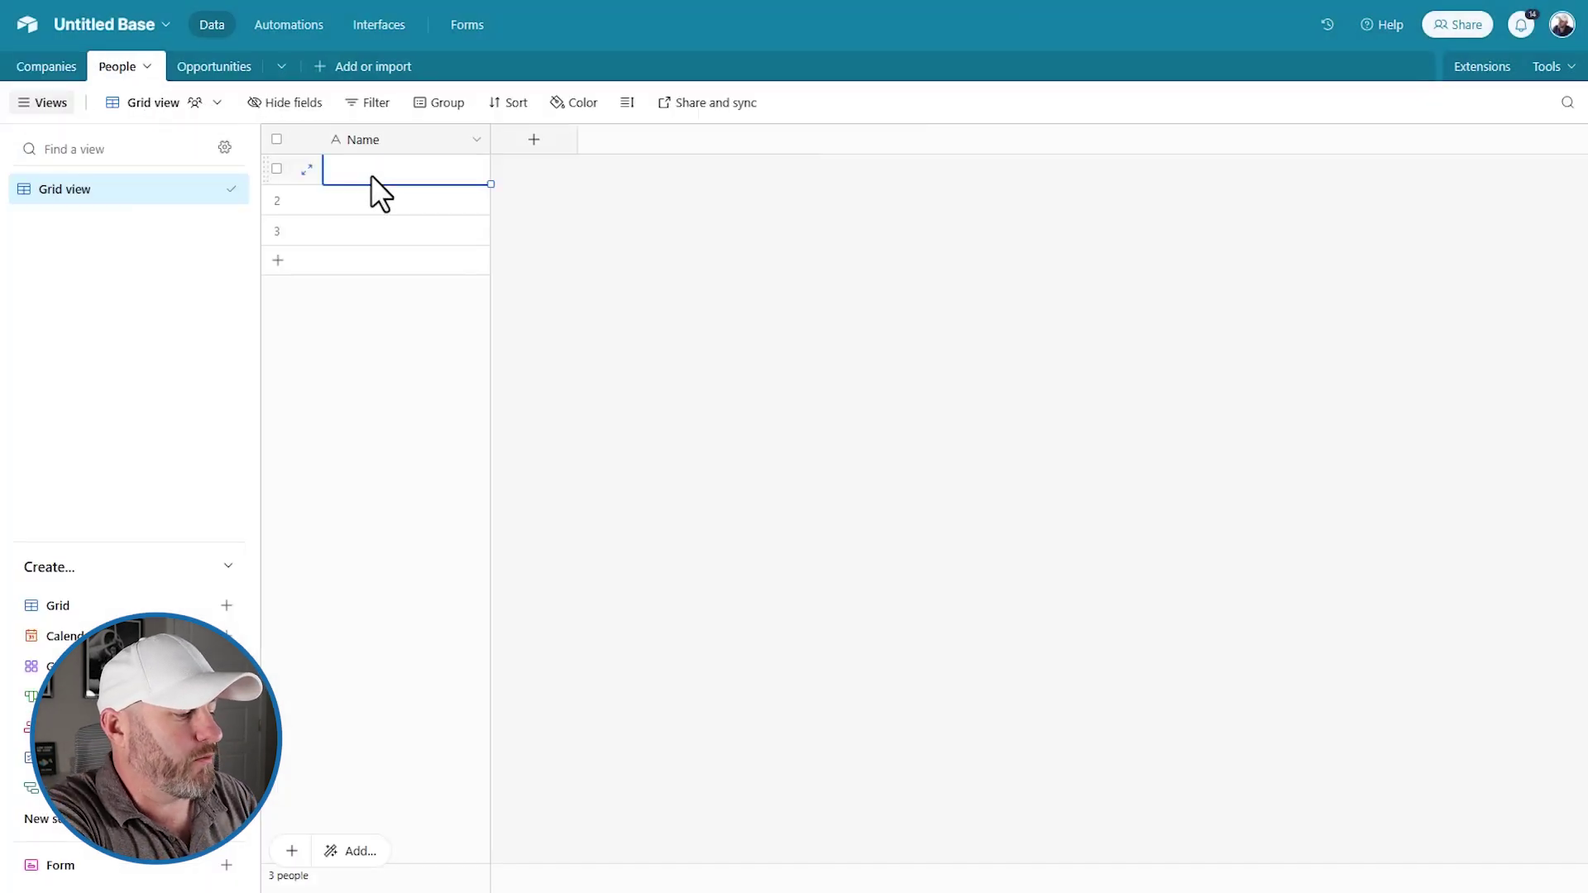
{"action": "type", "text": "Peop"}
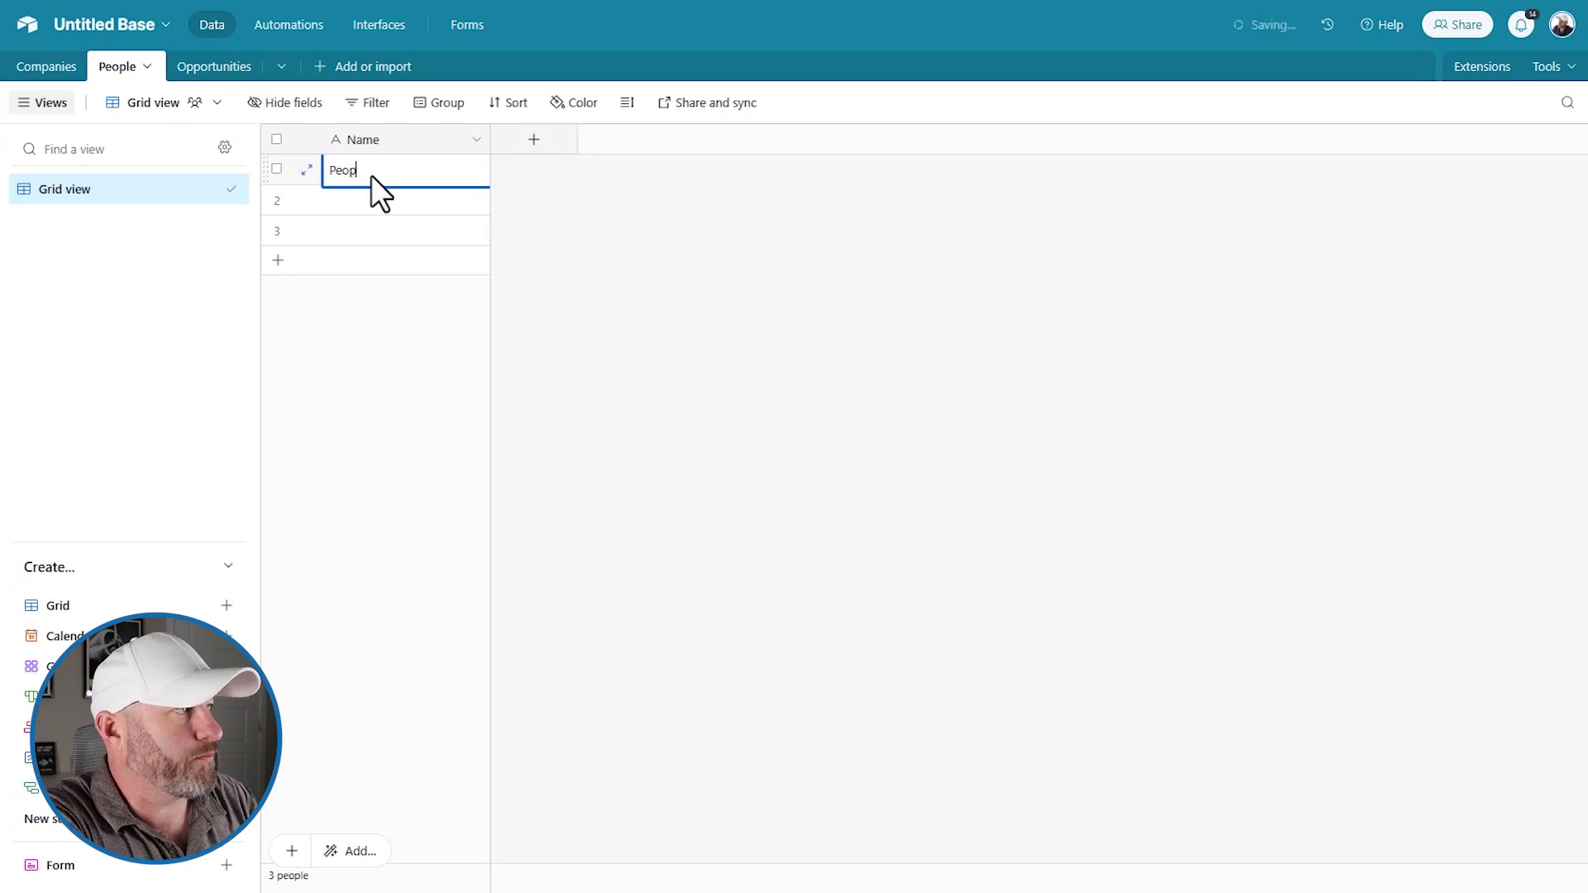
{"action": "key", "text": "ctrl+a"}
{"action": "type", "text": "Person 1"}
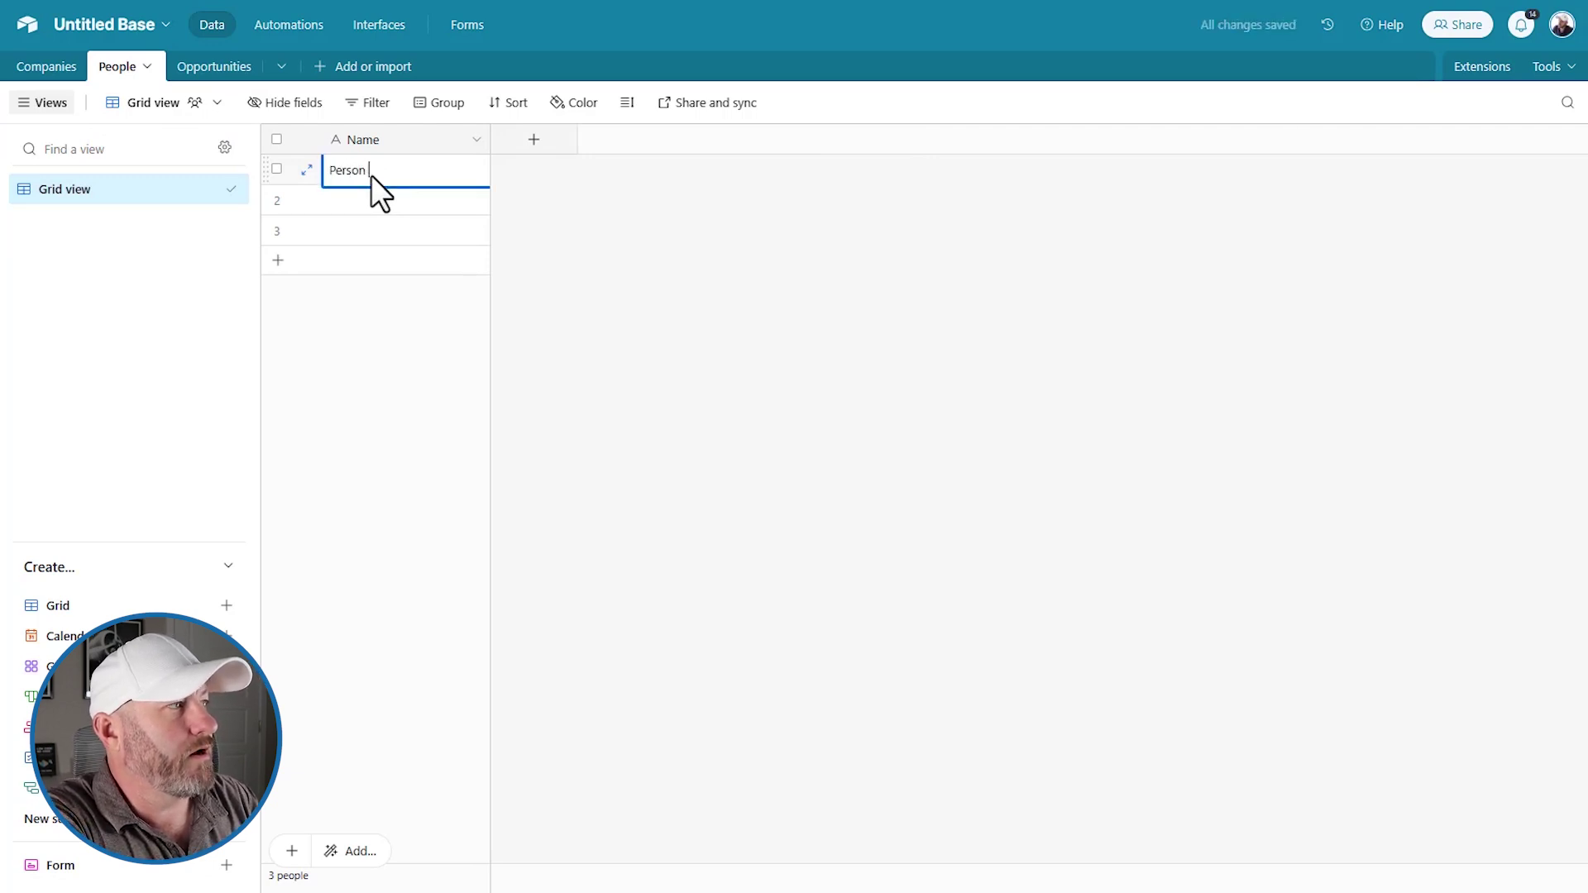
{"action": "key", "text": "Return"}
{"action": "type", "text": "Person"}
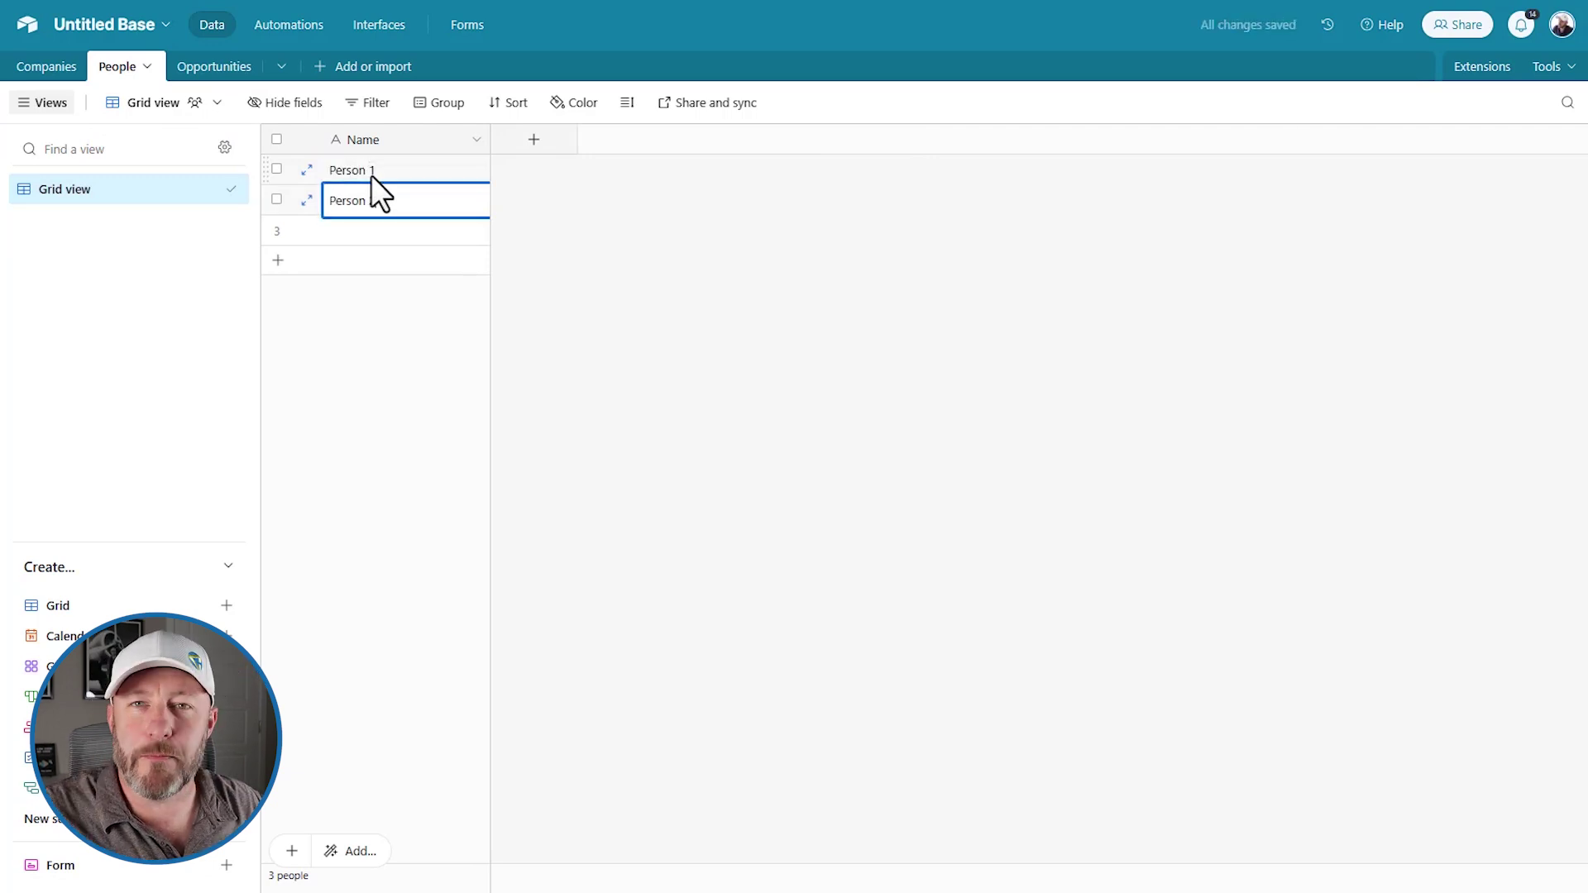
{"action": "type", "text": " 2"}
{"action": "left_click", "coordinate": [599, 231]}
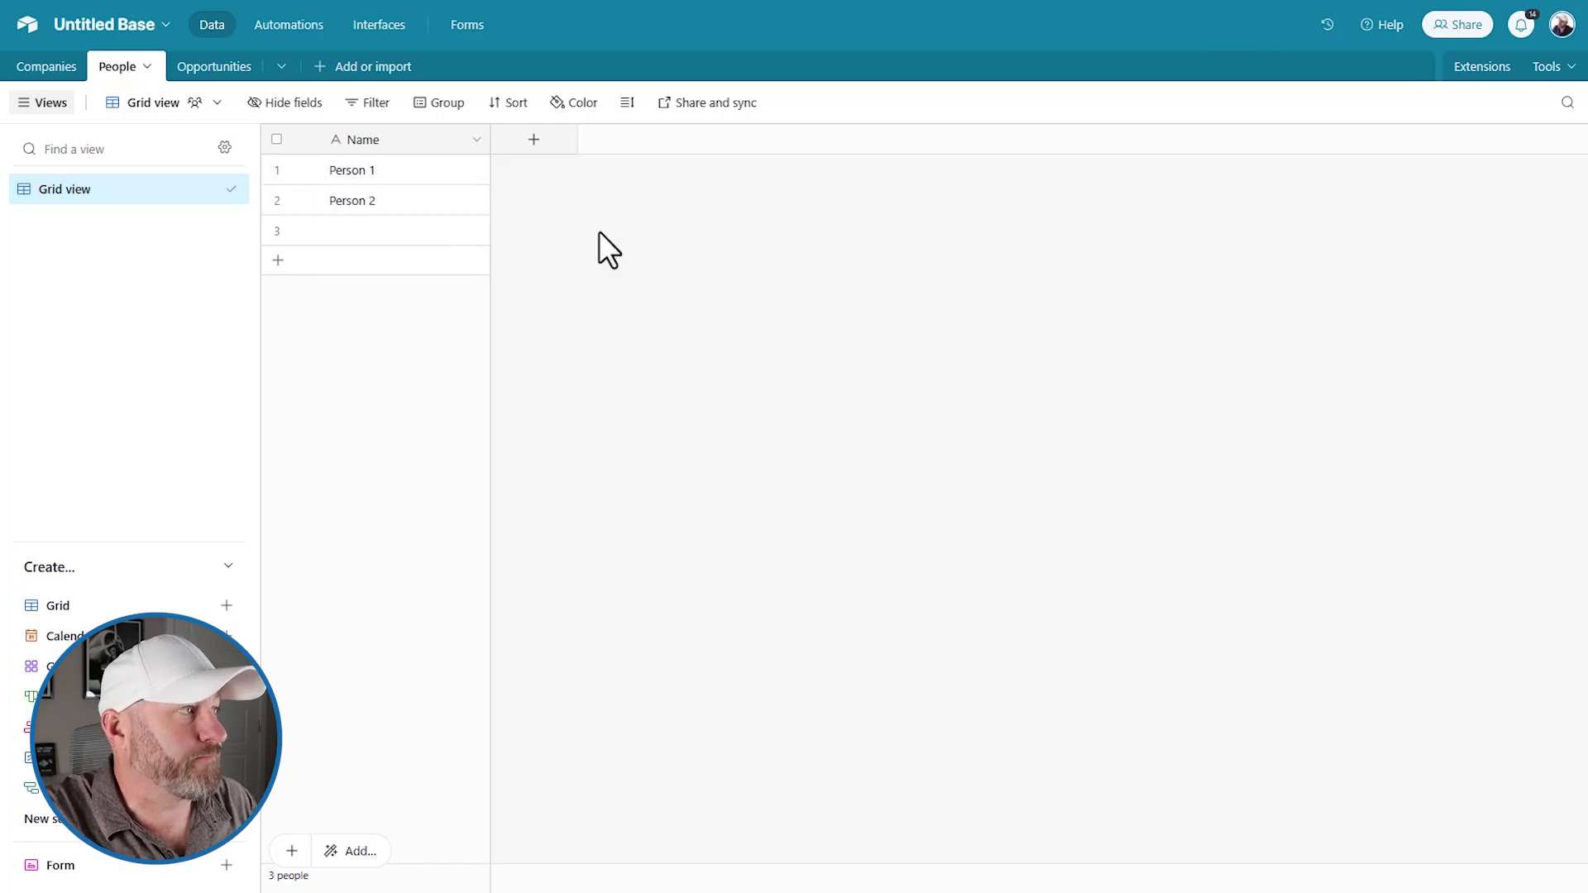
{"action": "right_click", "coordinate": [278, 228]}
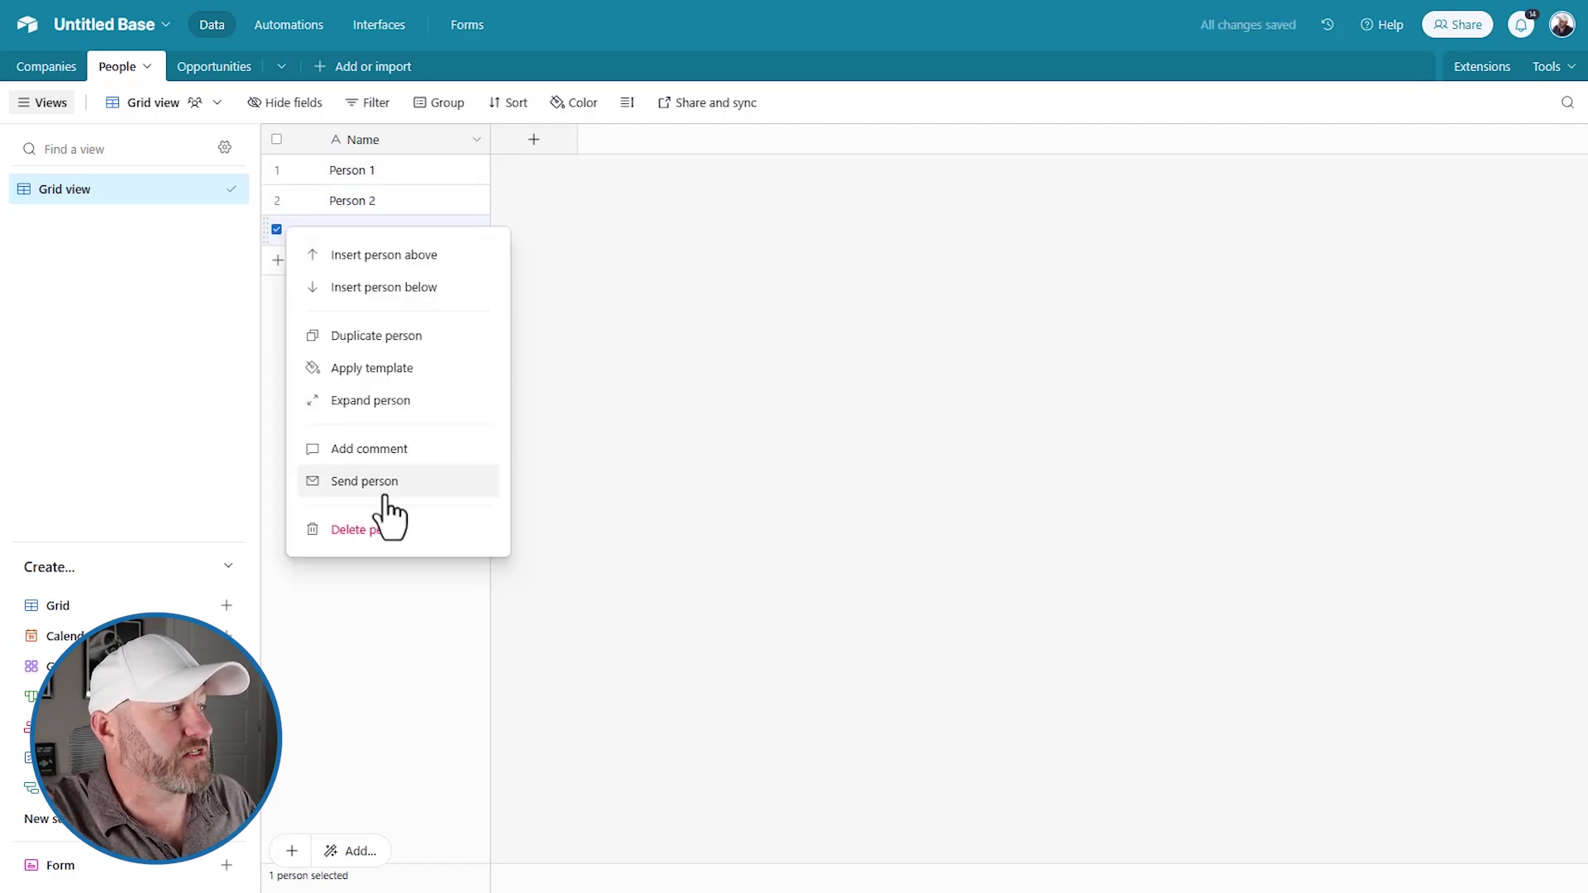
{"action": "left_click", "coordinate": [387, 532]}
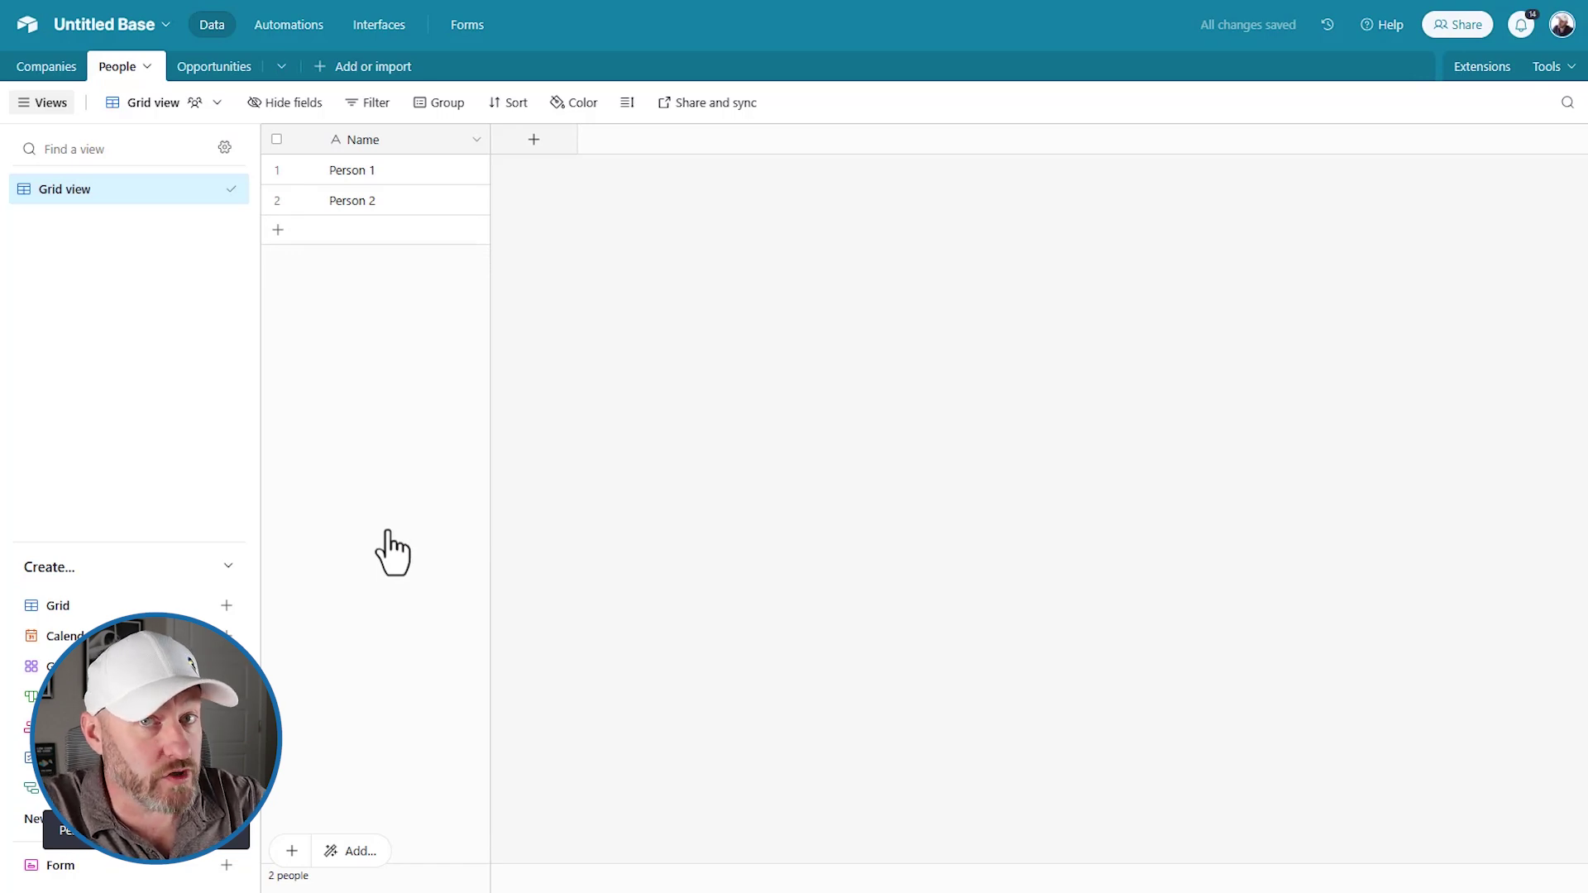
Add a Company field to People linking to Companies, limited to one record.
{"action": "left_click", "coordinate": [532, 142]}
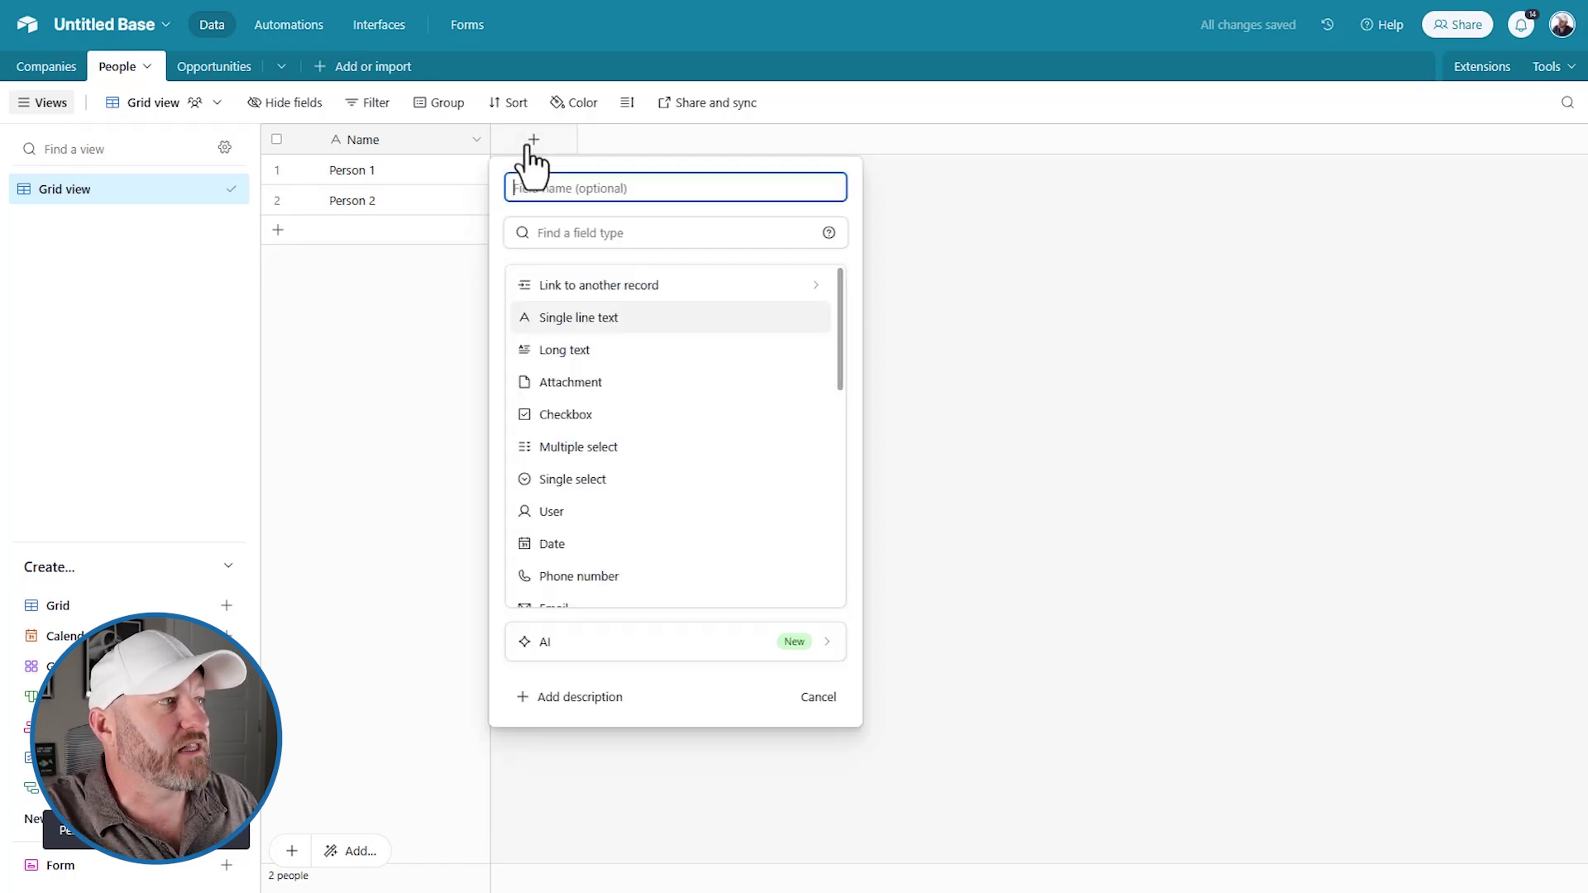
{"action": "type", "text": "Com"}
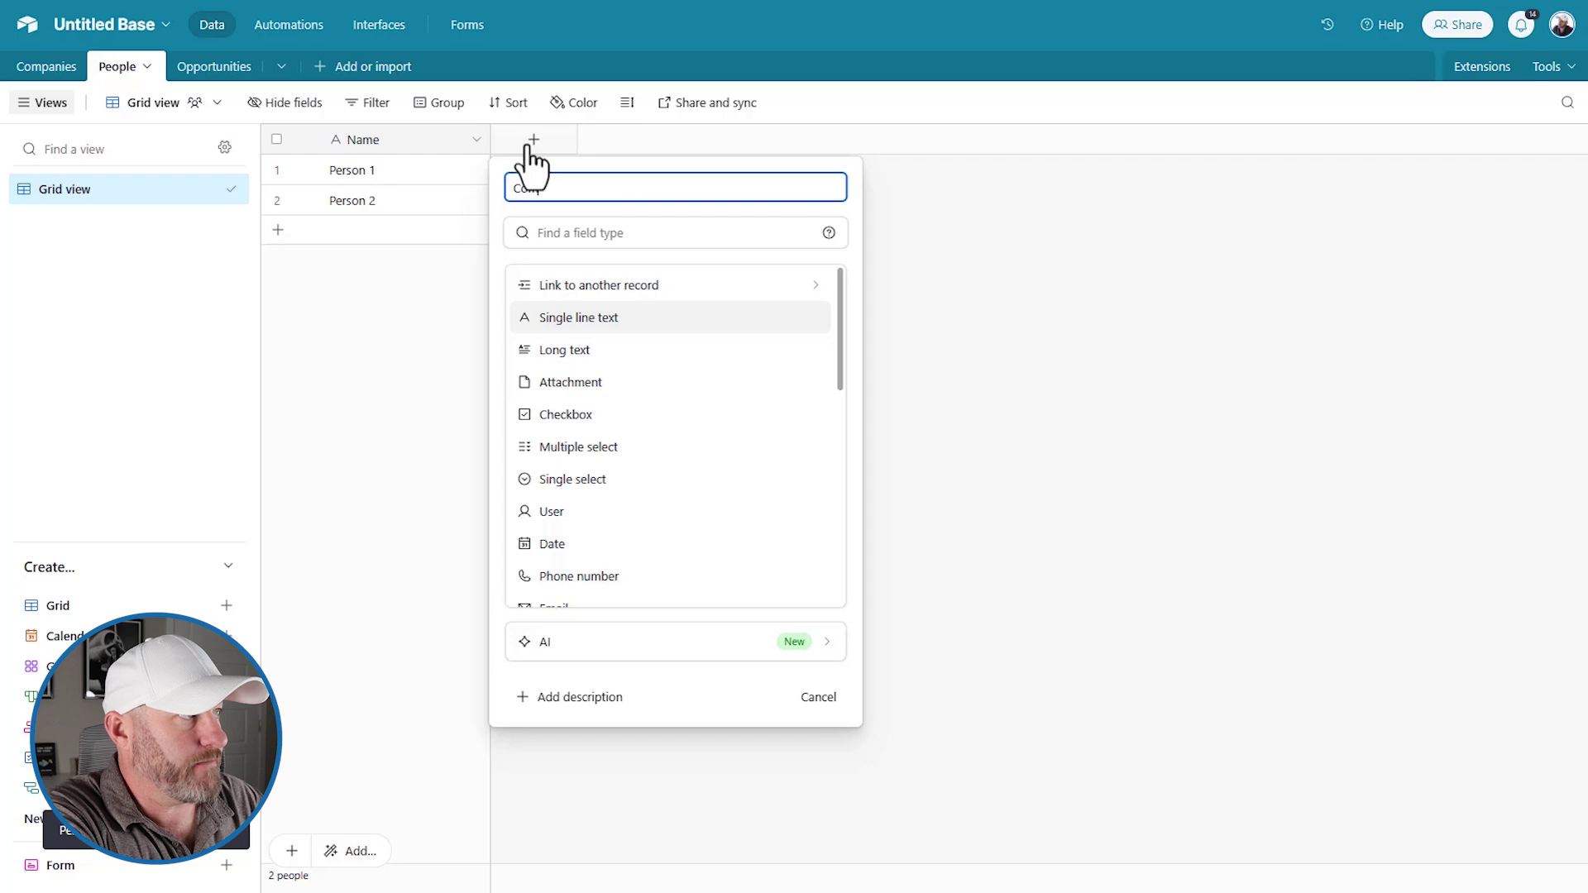
{"action": "type", "text": "pany"}
{"action": "key", "text": "Tab"}
{"action": "type", "text": "com"}
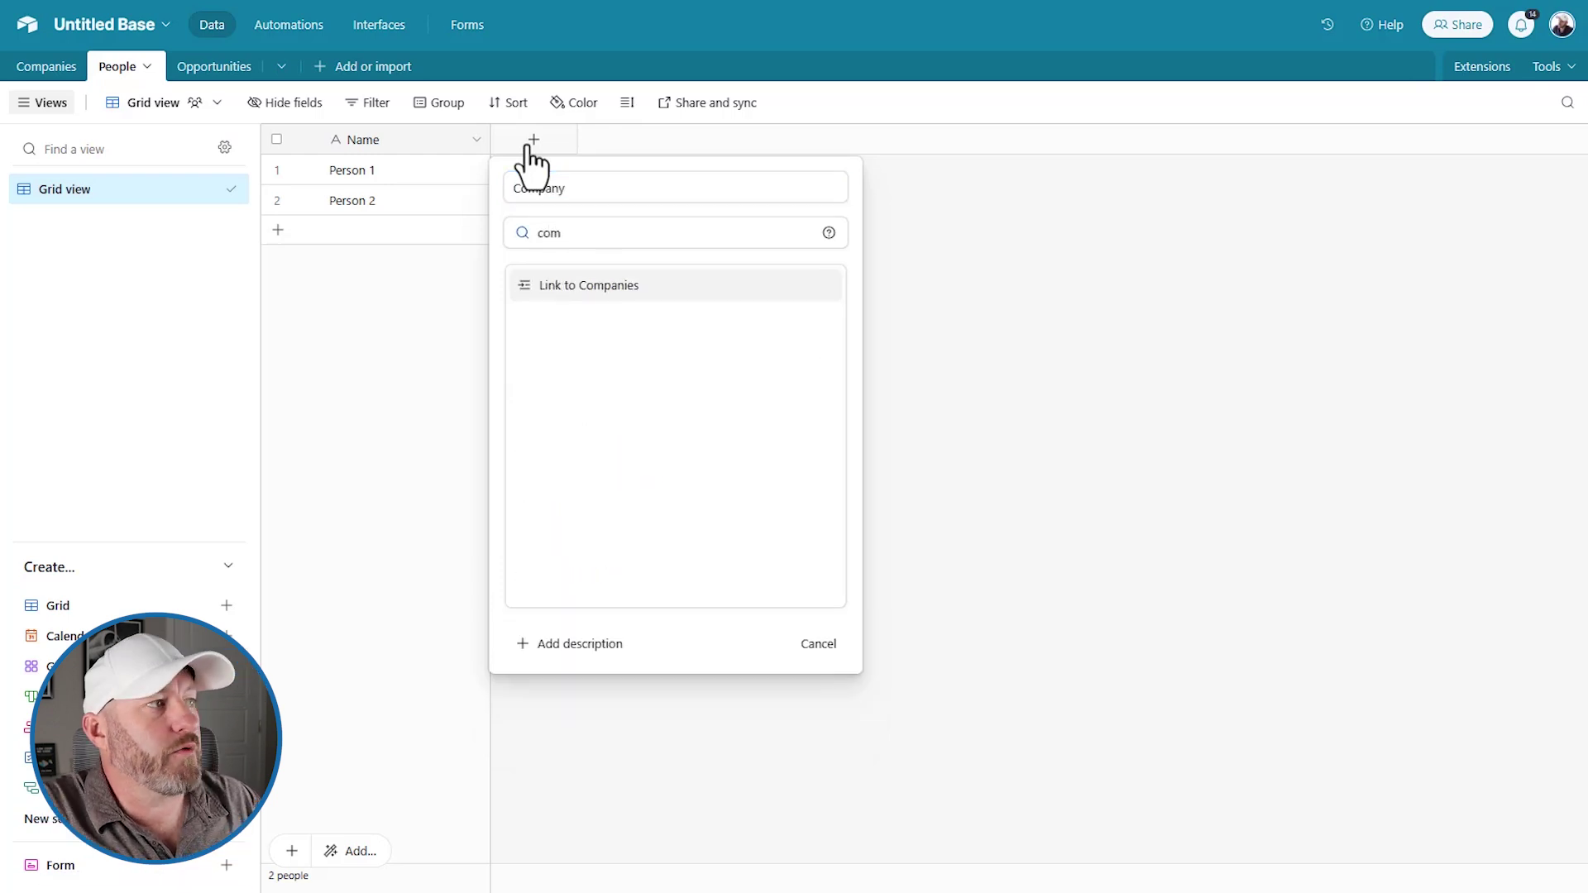
{"action": "left_click", "coordinate": [561, 289]}
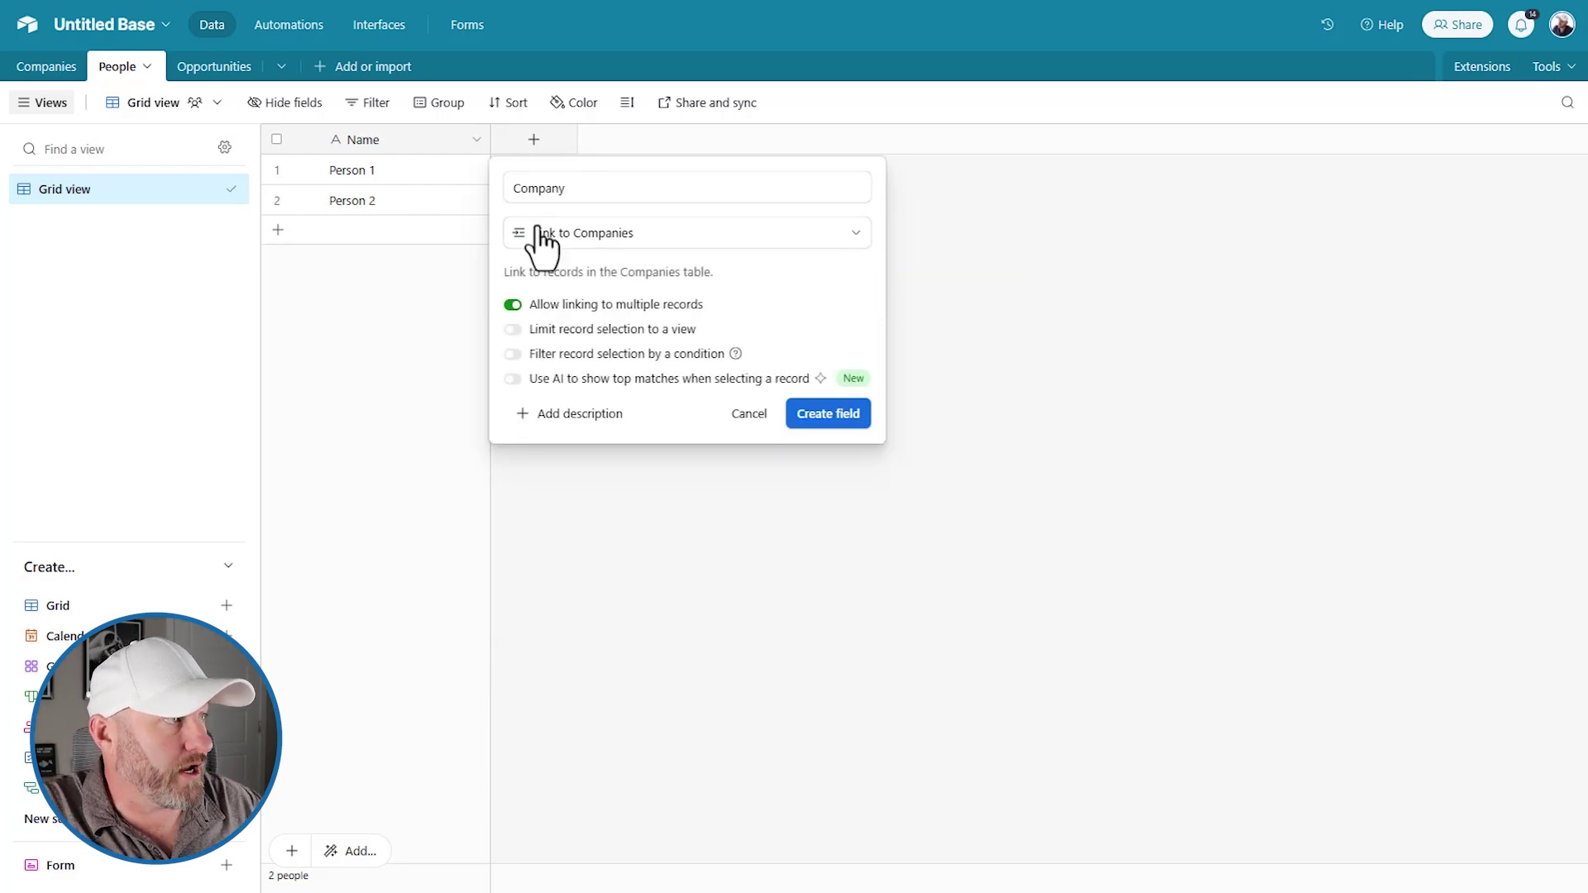
{"action": "left_click", "coordinate": [577, 329]}
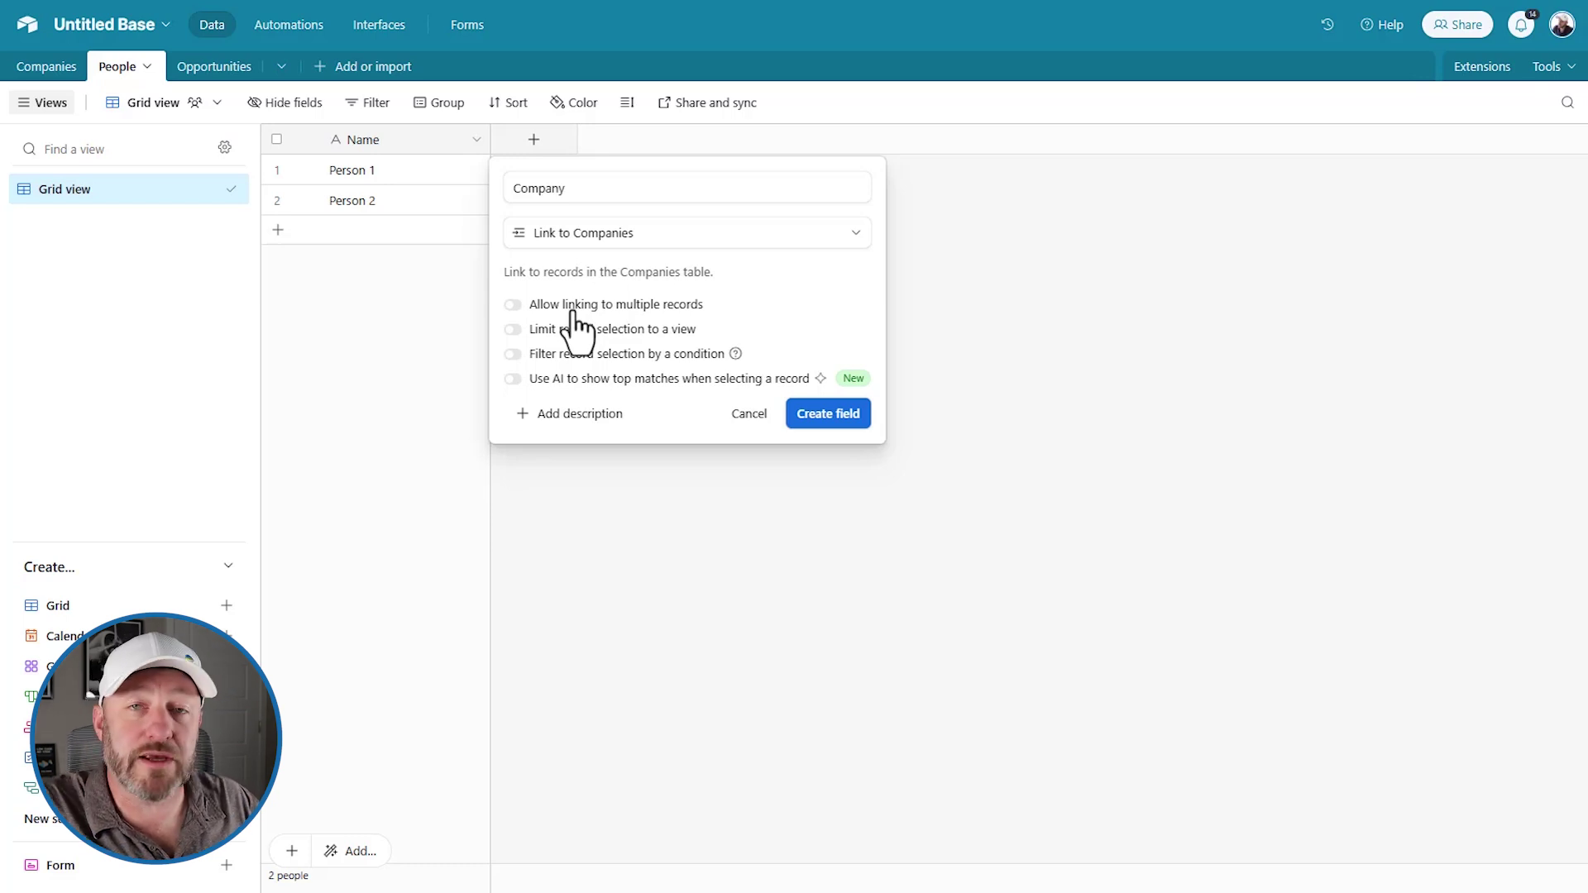
{"action": "left_click", "coordinate": [829, 415]}
{"action": "left_click", "coordinate": [47, 68]}
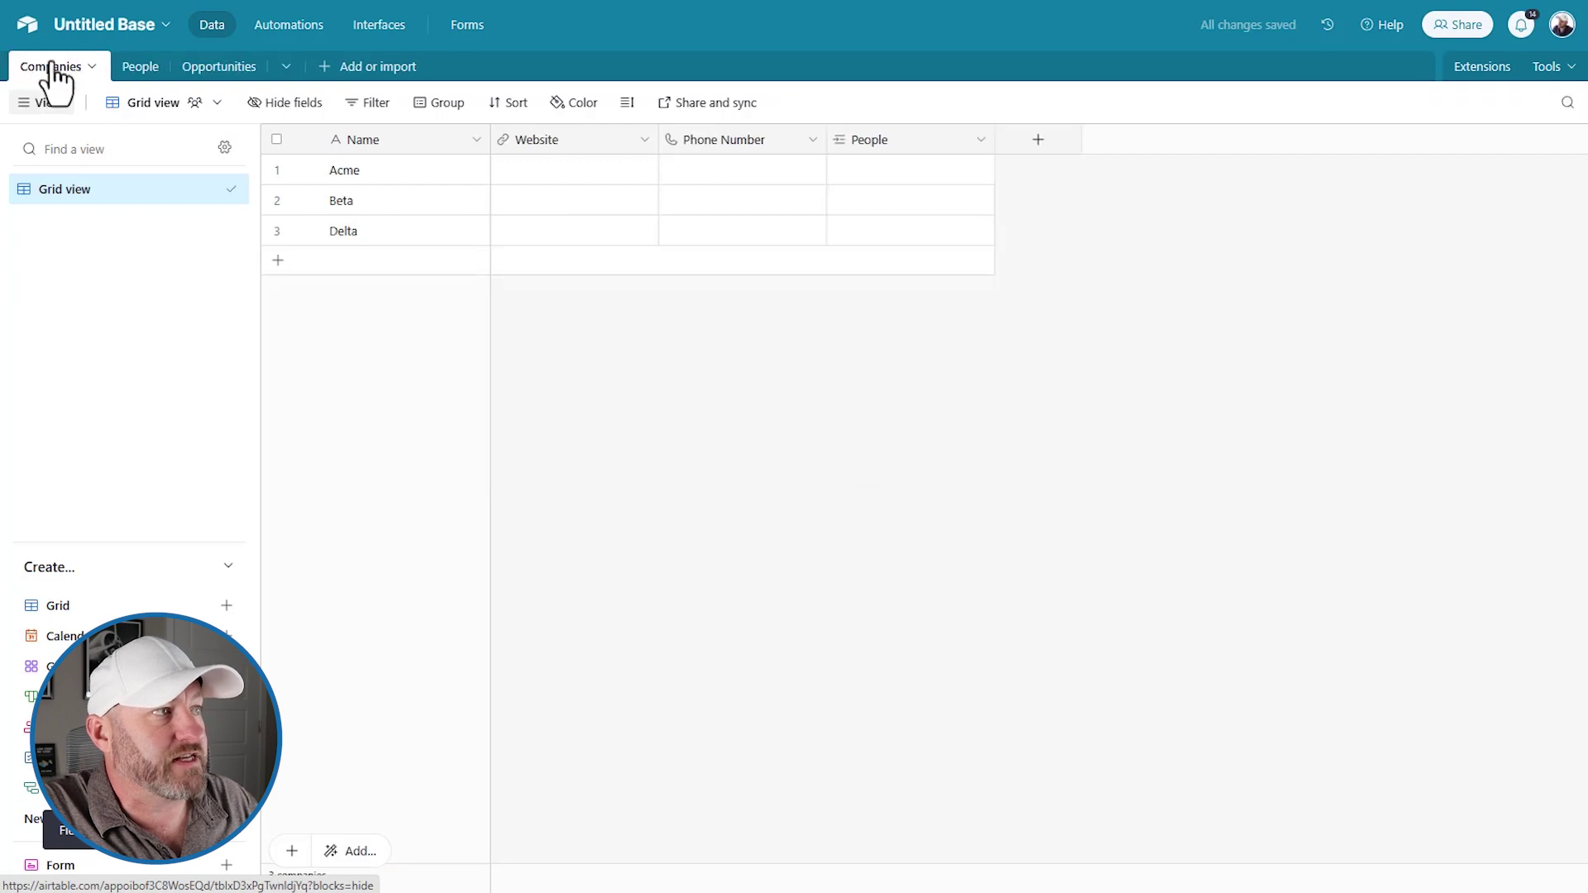
Link Person 1 in Acme's People cell in the Companies table.
{"action": "left_click", "coordinate": [847, 170]}
{"action": "double_click", "coordinate": [868, 141]}
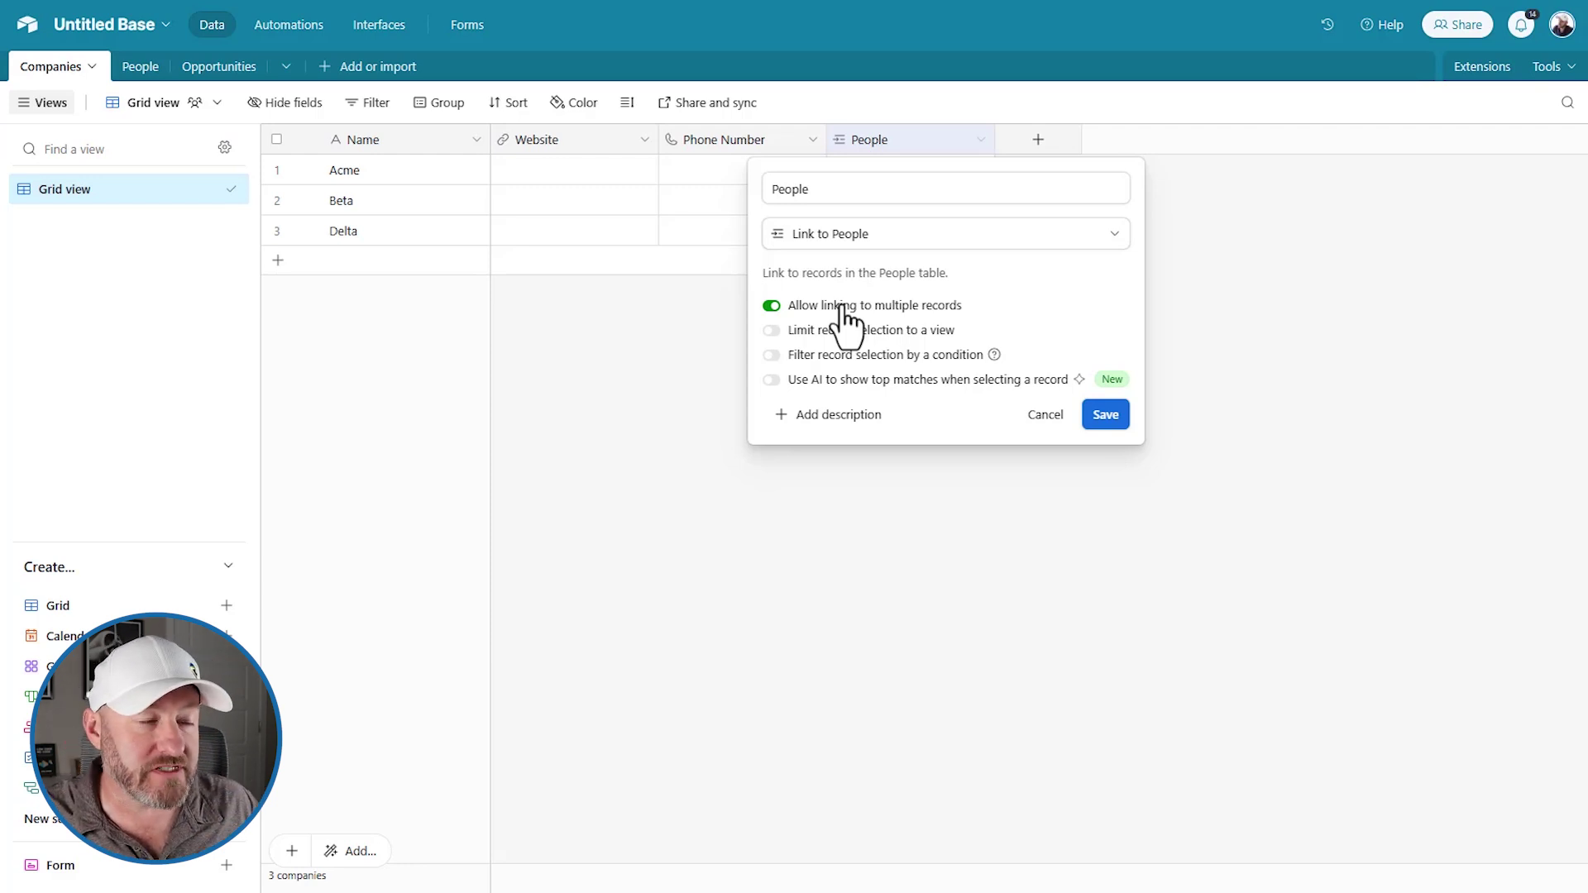
{"action": "left_click", "coordinate": [1092, 414]}
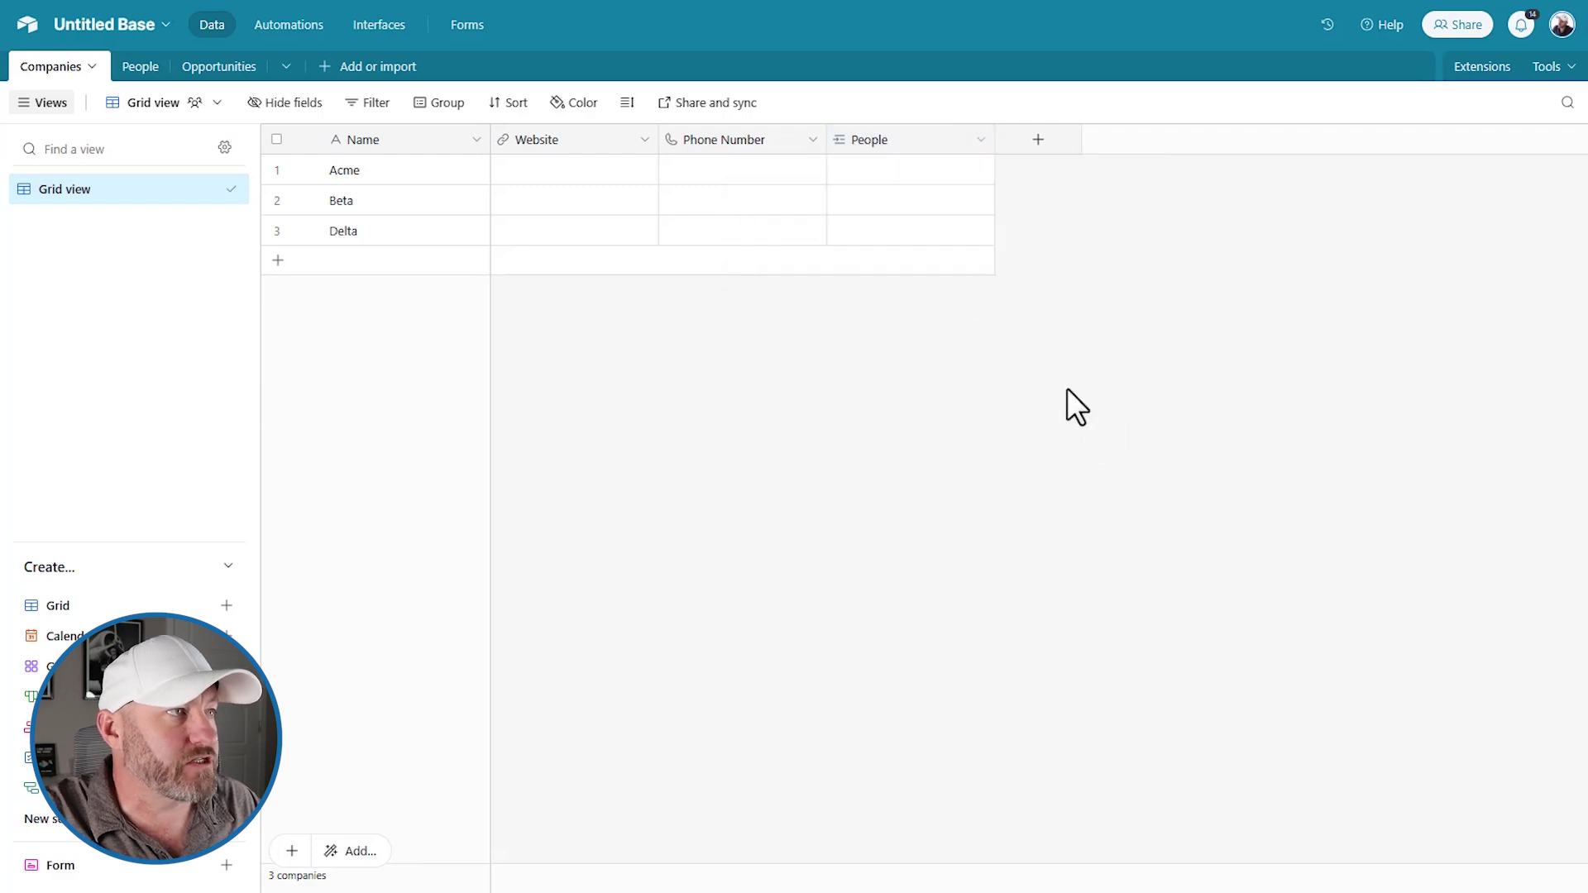
{"action": "left_click", "coordinate": [837, 171]}
{"action": "left_click", "coordinate": [840, 169]}
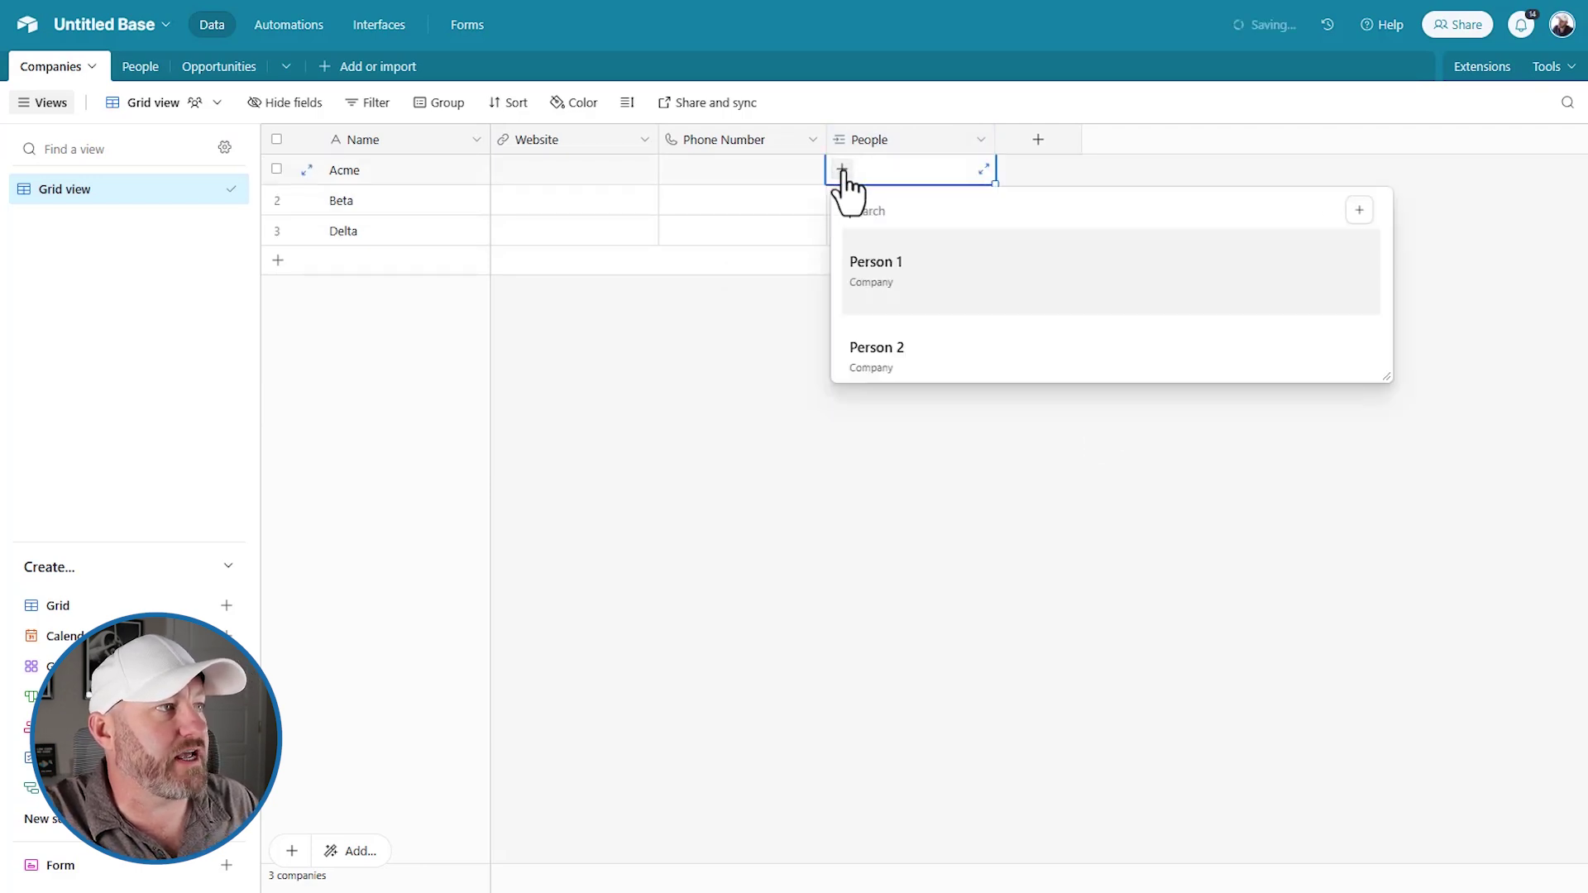
{"action": "left_click", "coordinate": [879, 276]}
{"action": "left_click", "coordinate": [793, 428]}
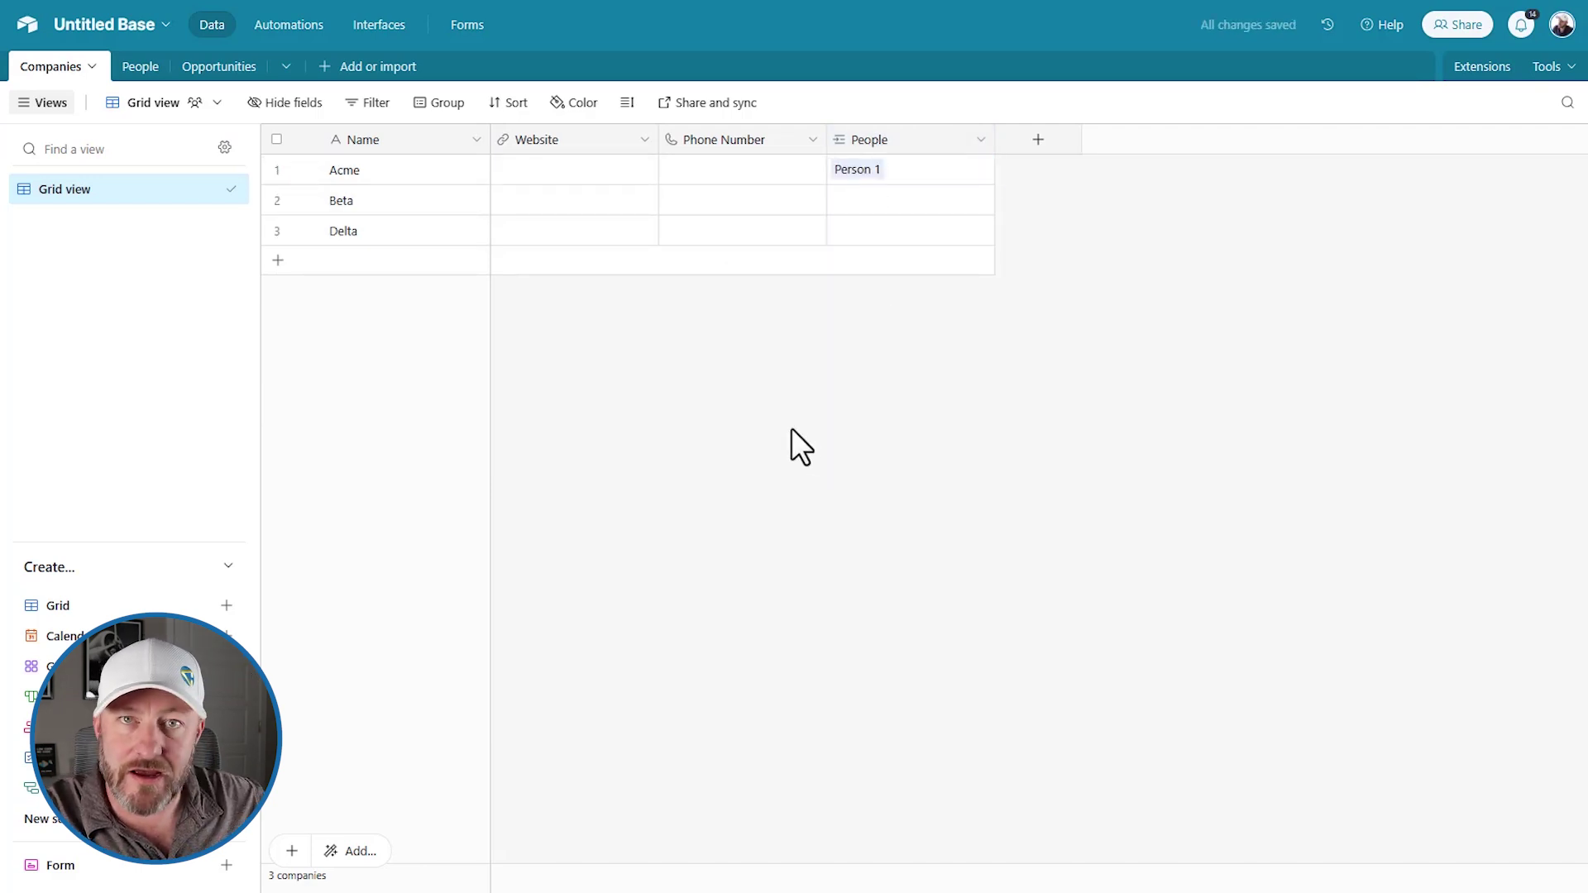
Set Person 2's Company to Acme in the People table.
{"action": "left_click", "coordinate": [141, 70]}
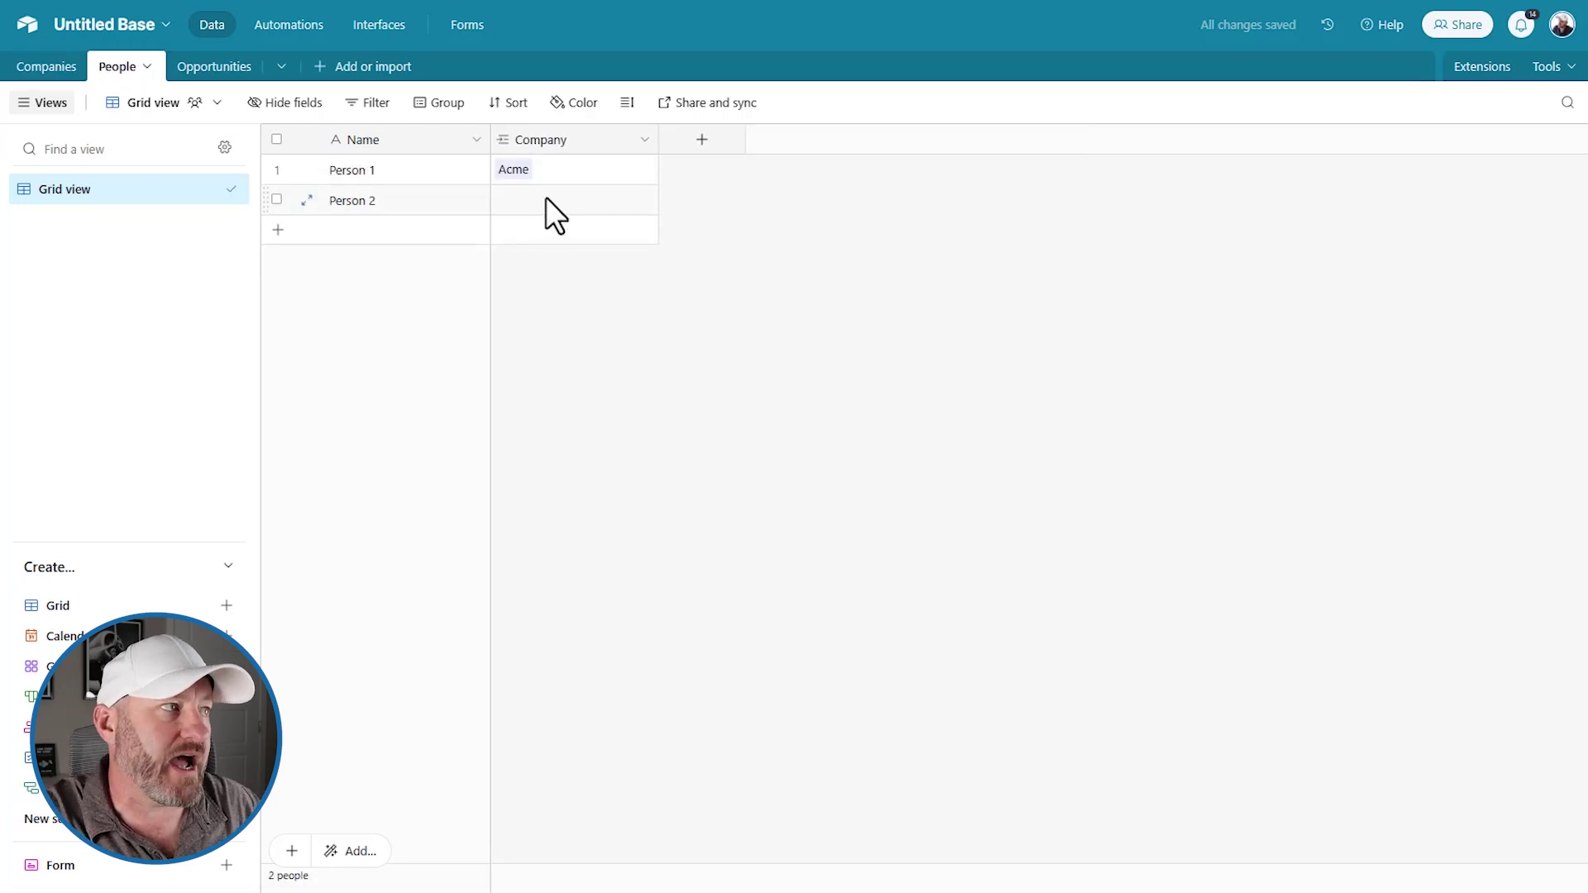
{"action": "left_click", "coordinate": [516, 203]}
{"action": "left_click", "coordinate": [506, 200]}
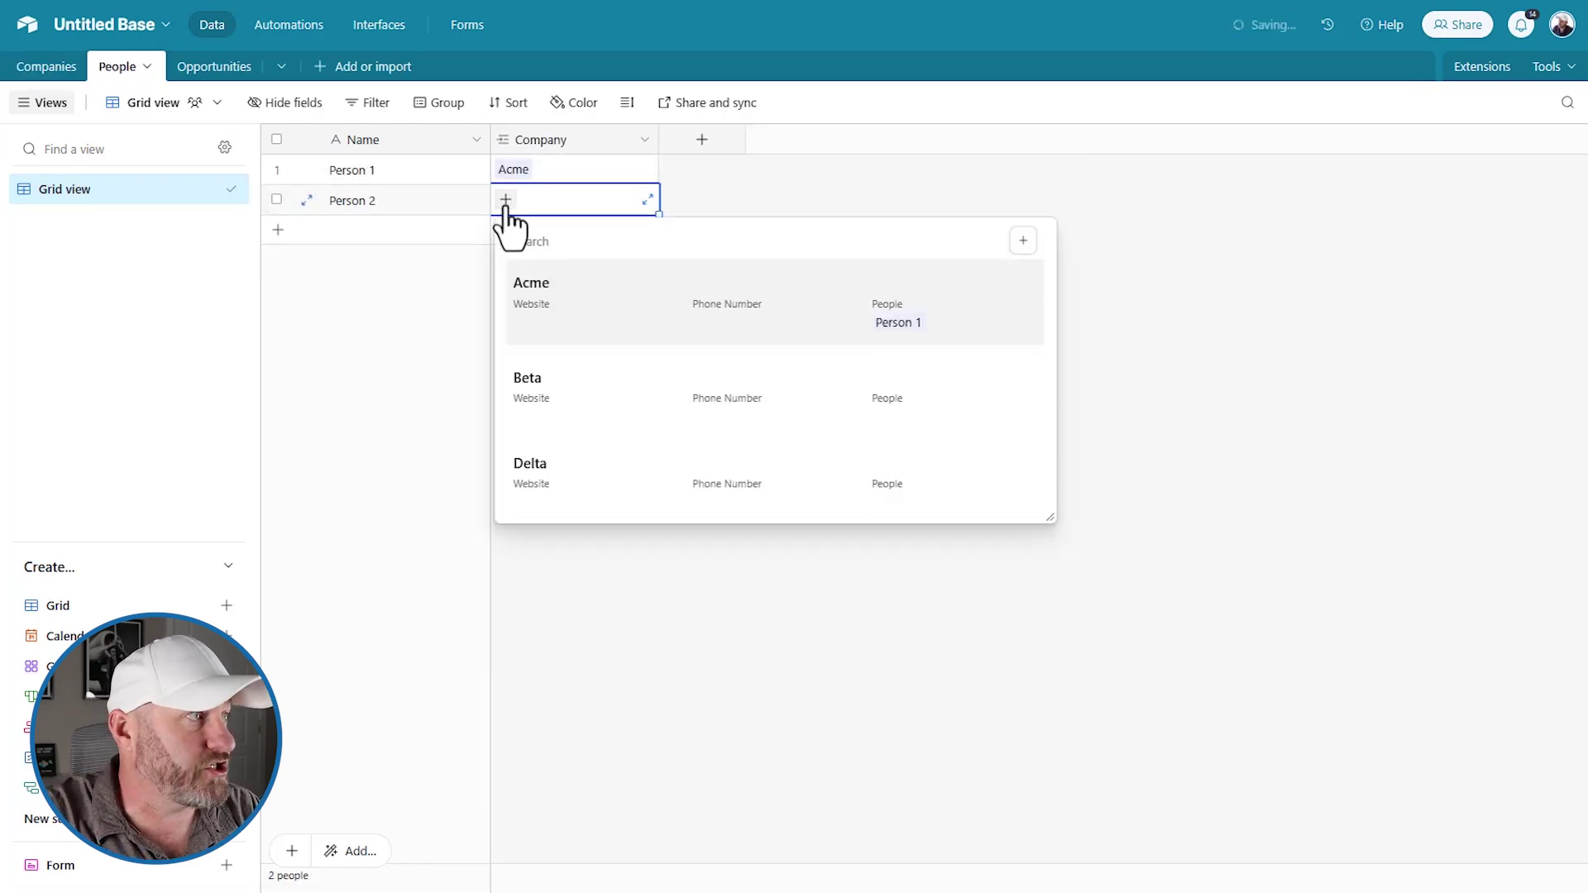
{"action": "left_click", "coordinate": [556, 300]}
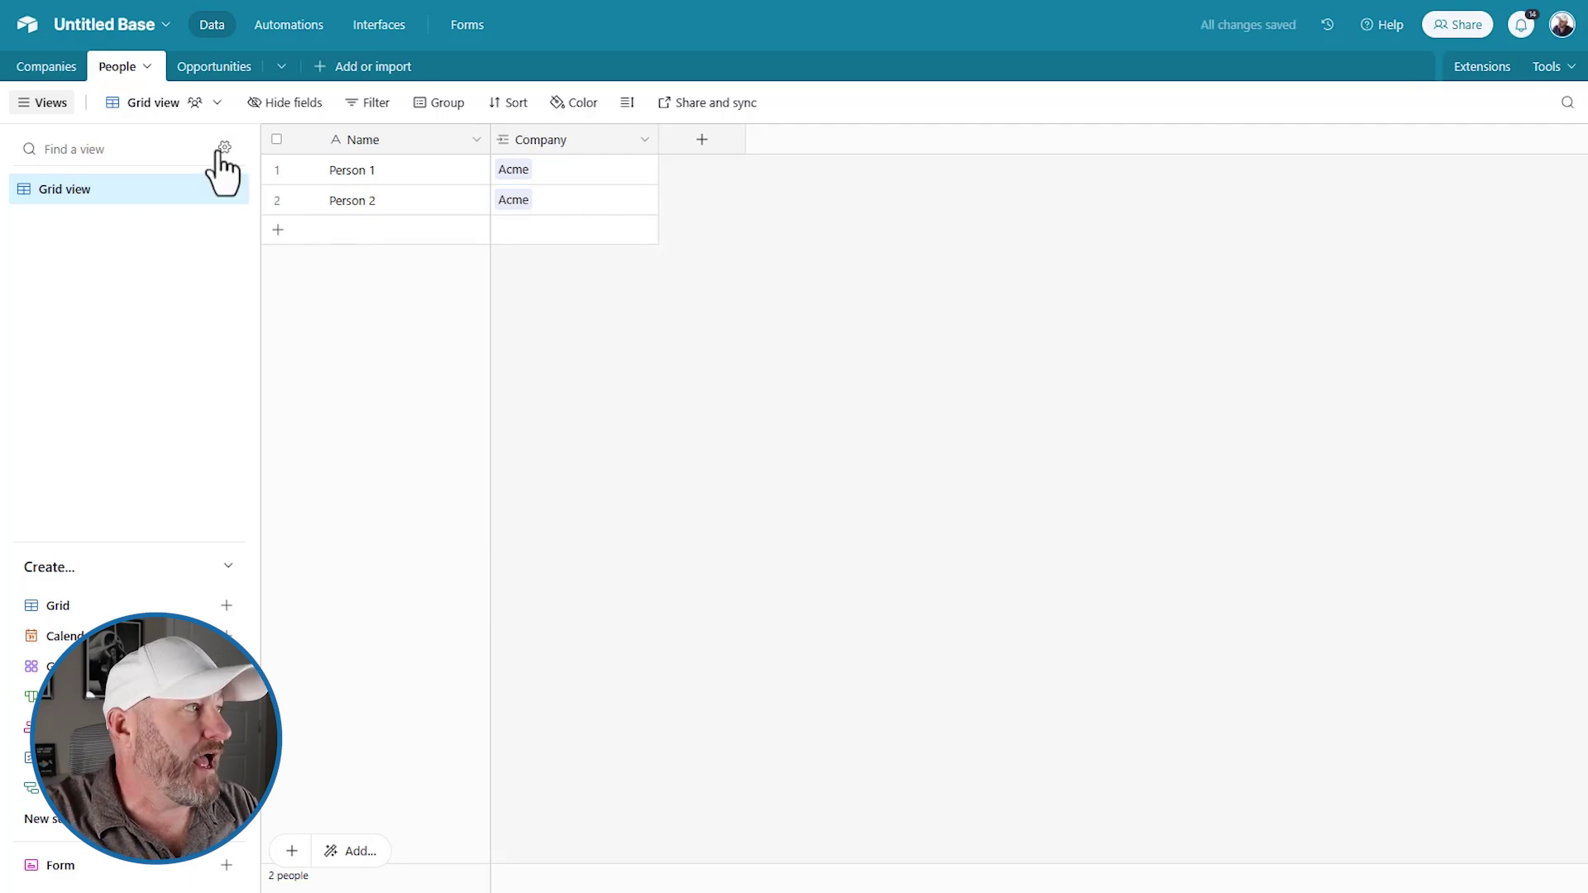
{"action": "left_click", "coordinate": [48, 70]}
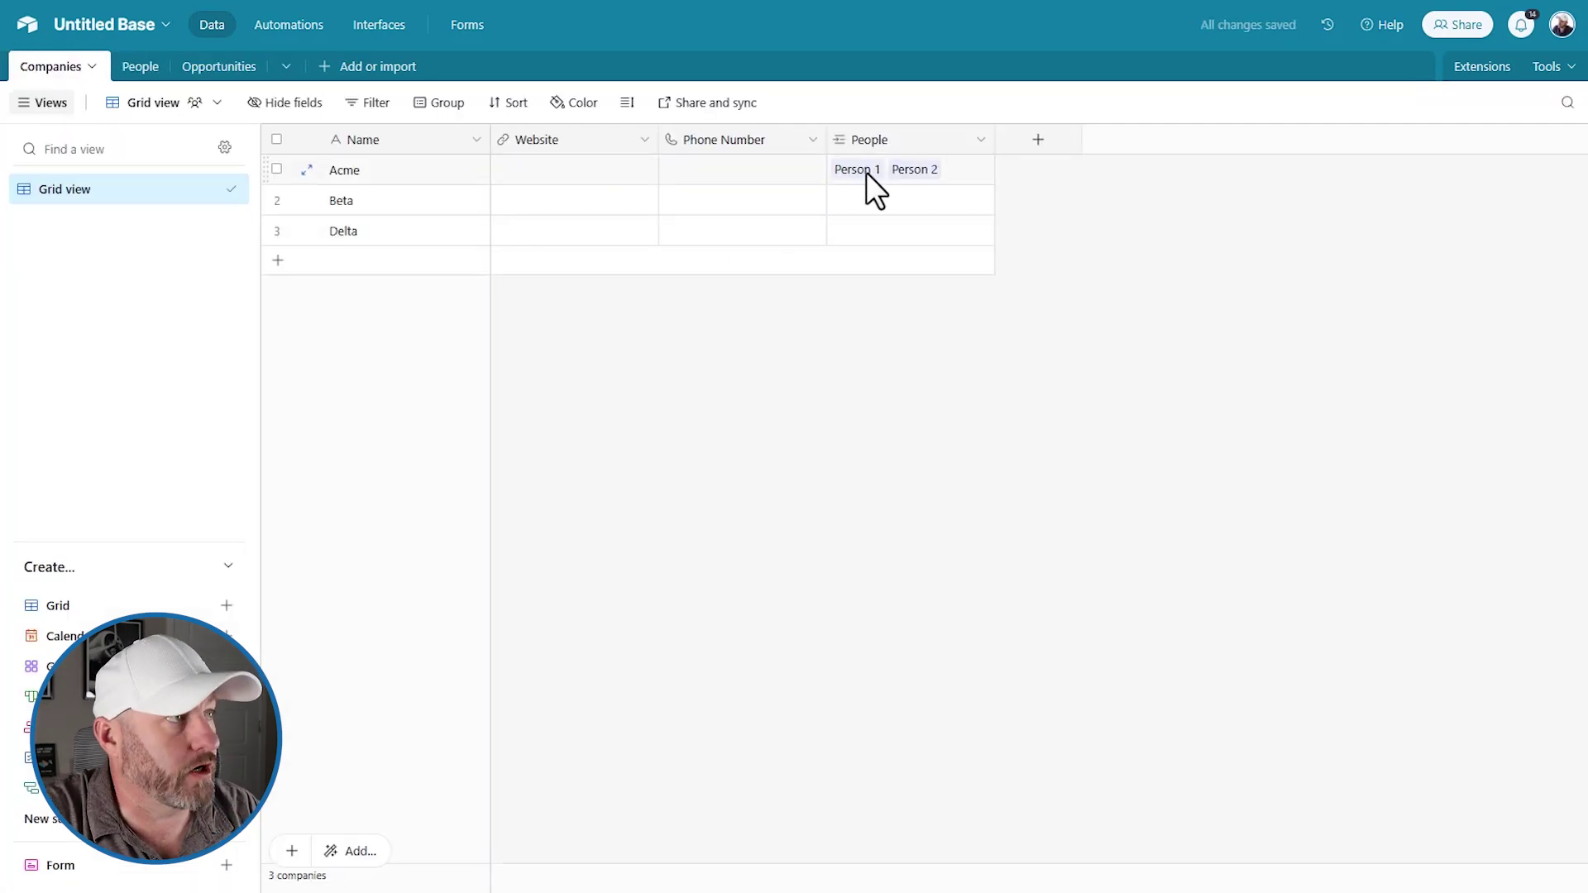
Name the first Opportunities record 'Ecommerce Service'.
{"action": "left_click", "coordinate": [224, 67]}
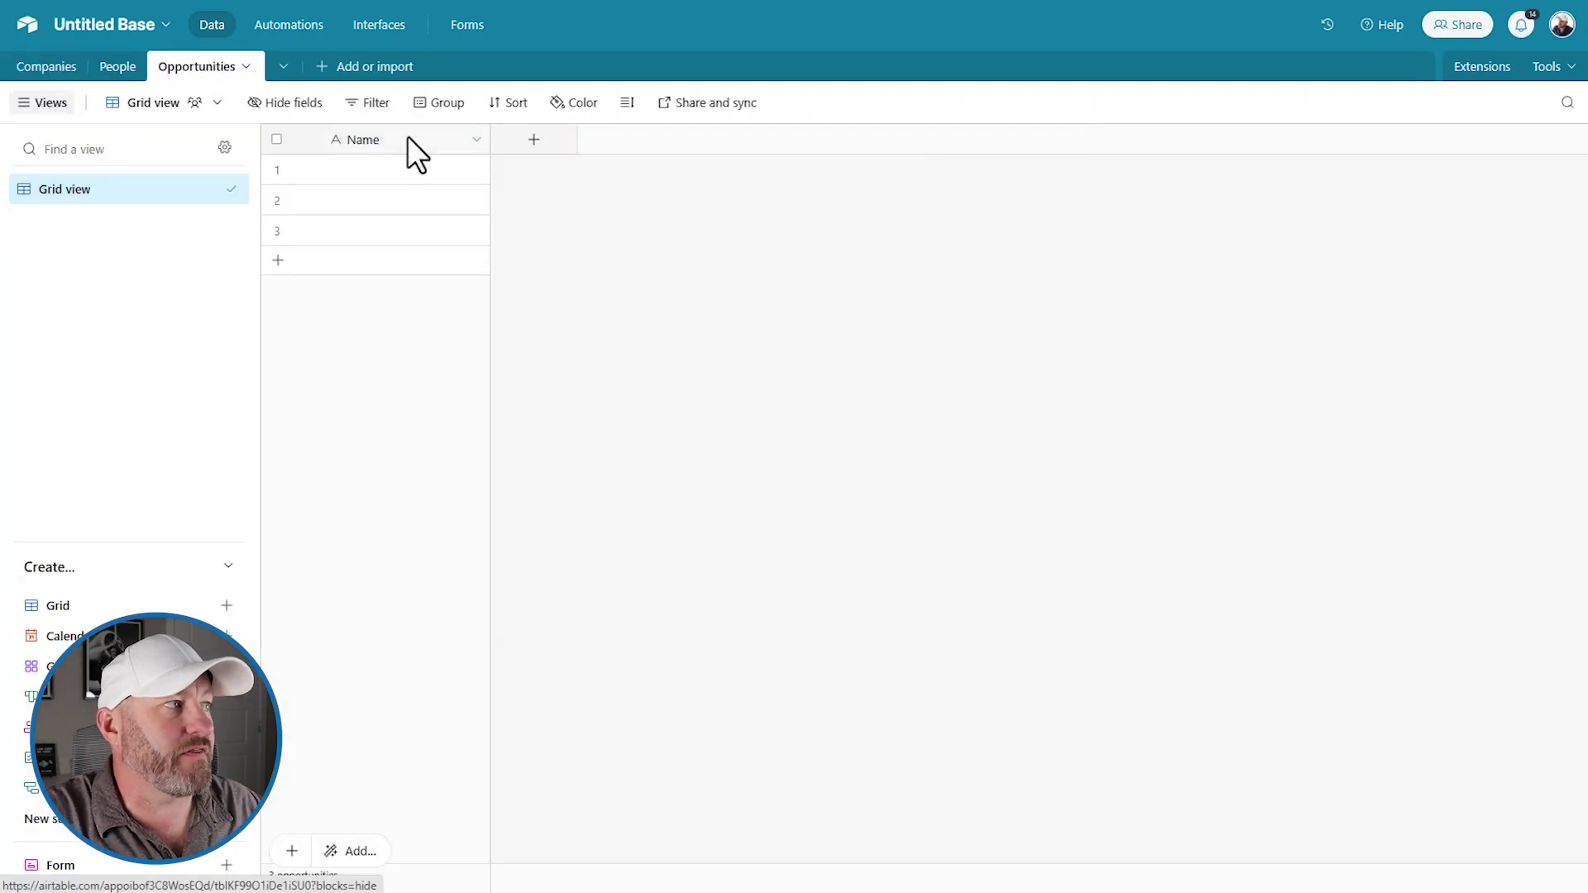
{"action": "left_click", "coordinate": [414, 176]}
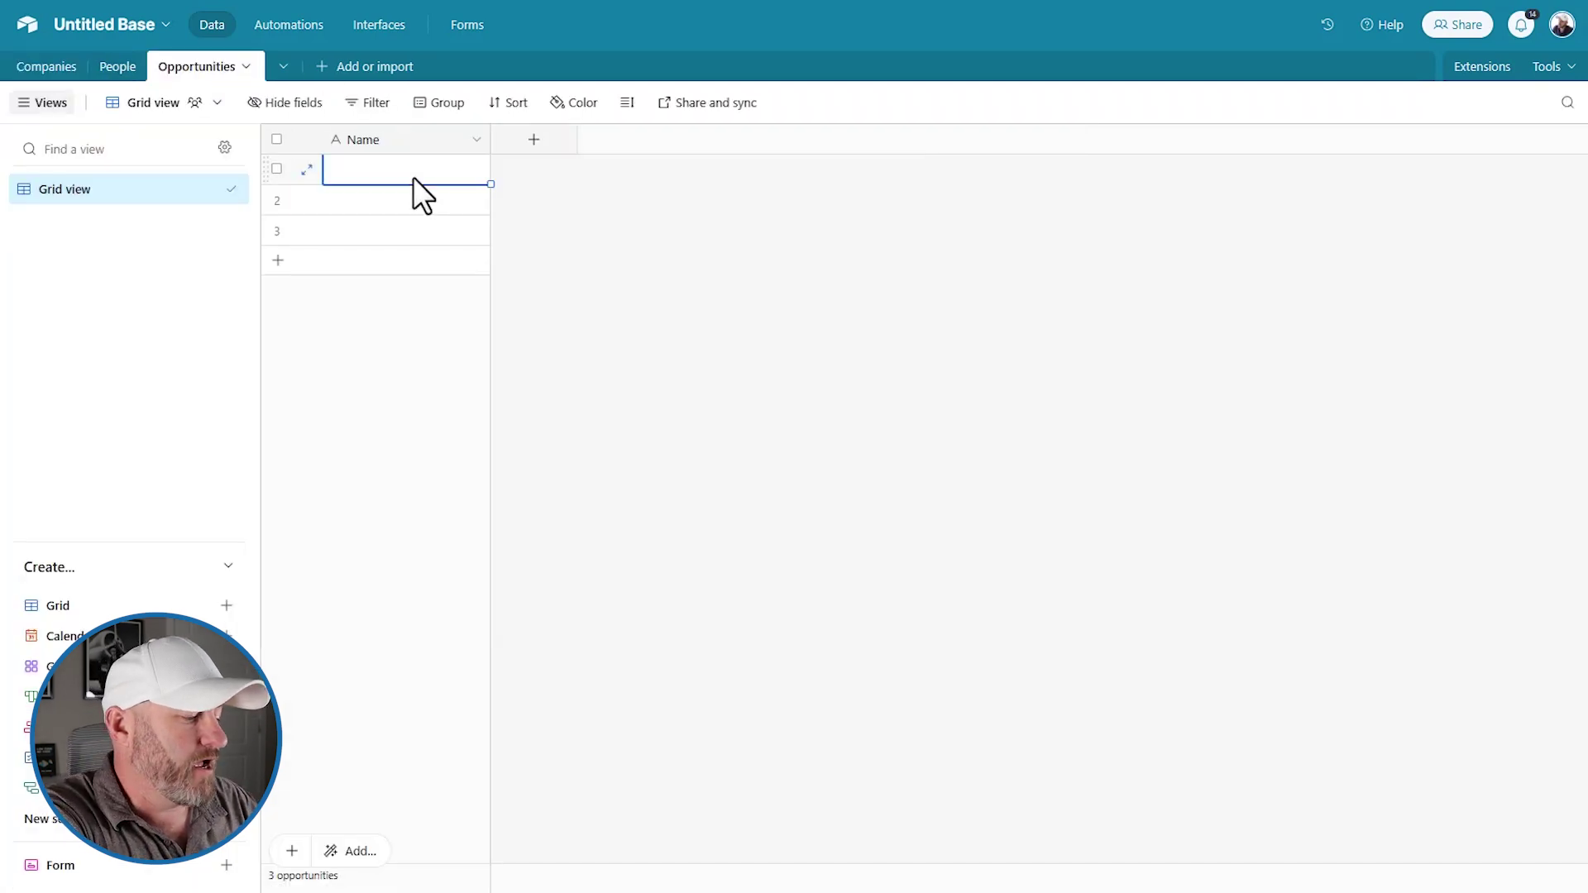
{"action": "type", "text": "Ecommerce"}
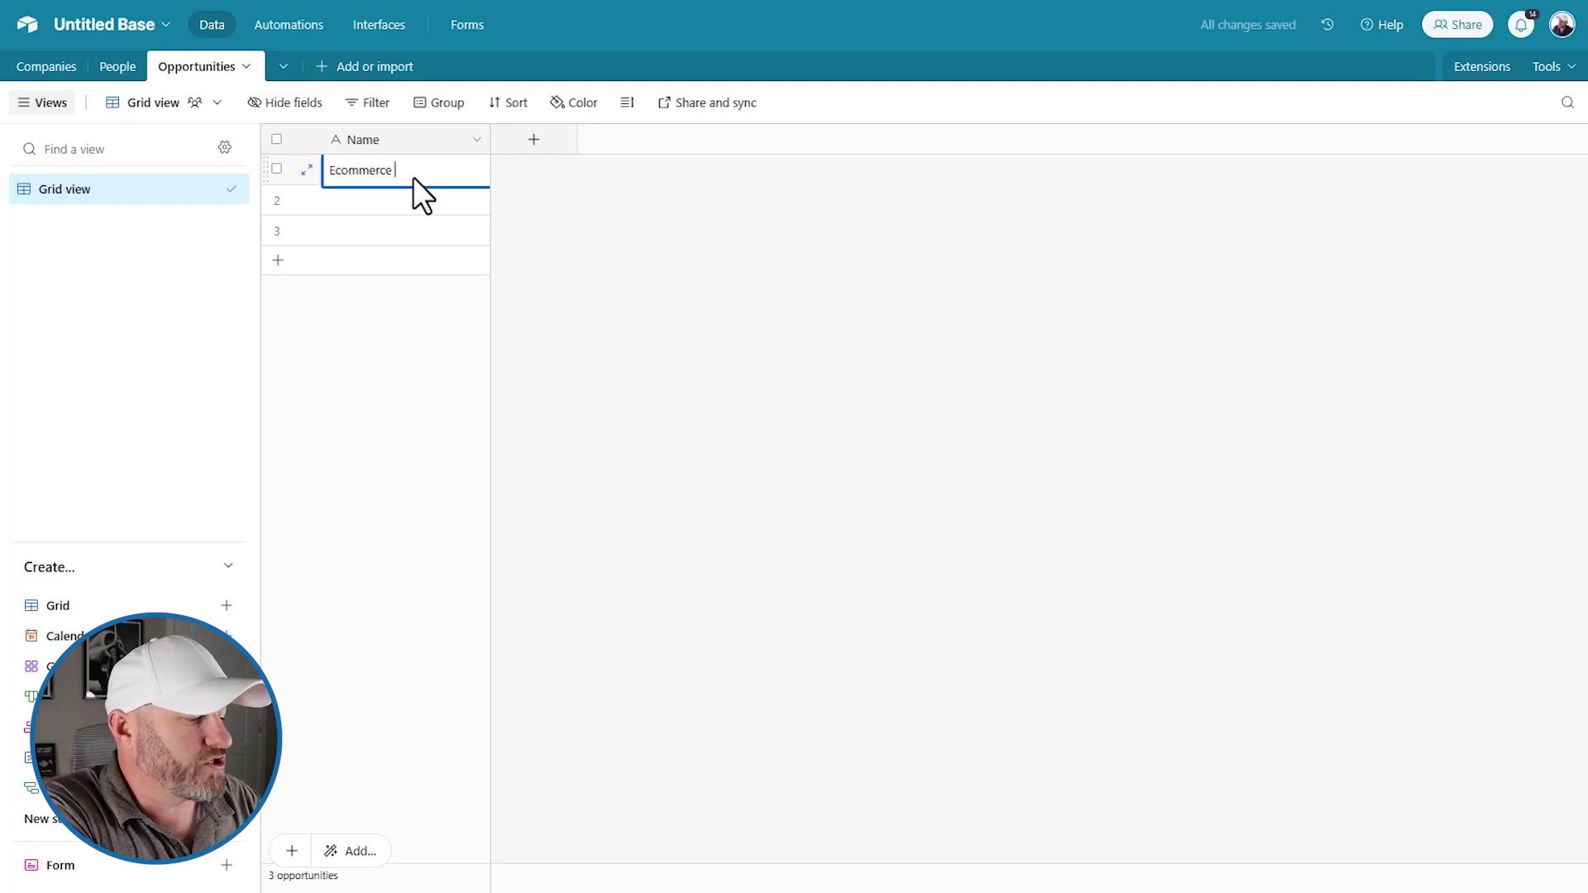
{"action": "type", "text": "Service"}
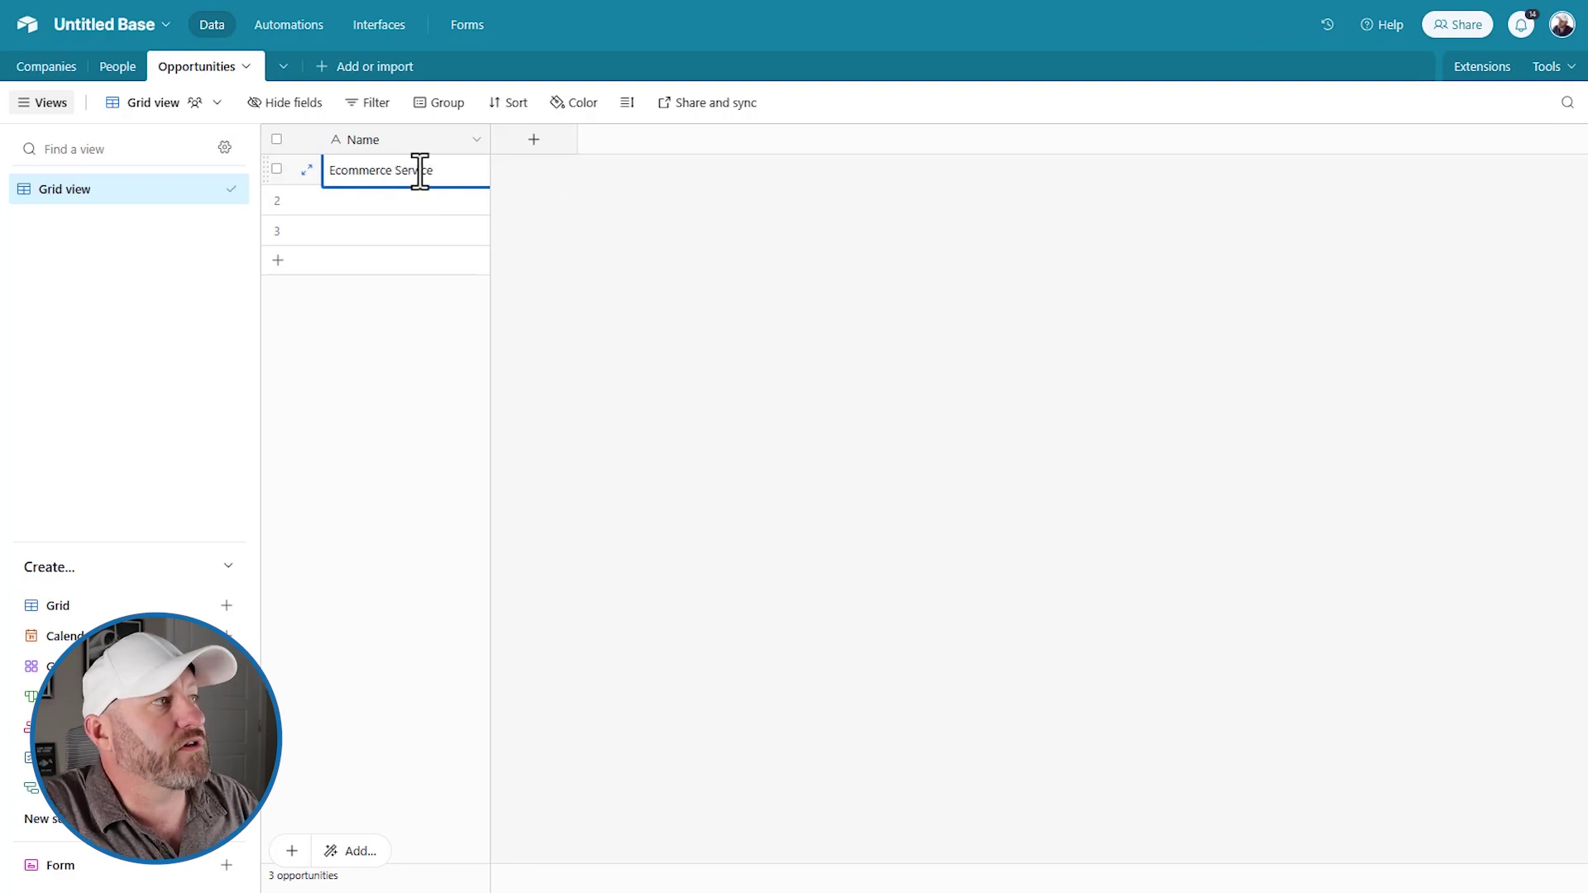
Add a People field linking to the People table, limited to one record.
{"action": "left_click", "coordinate": [534, 141]}
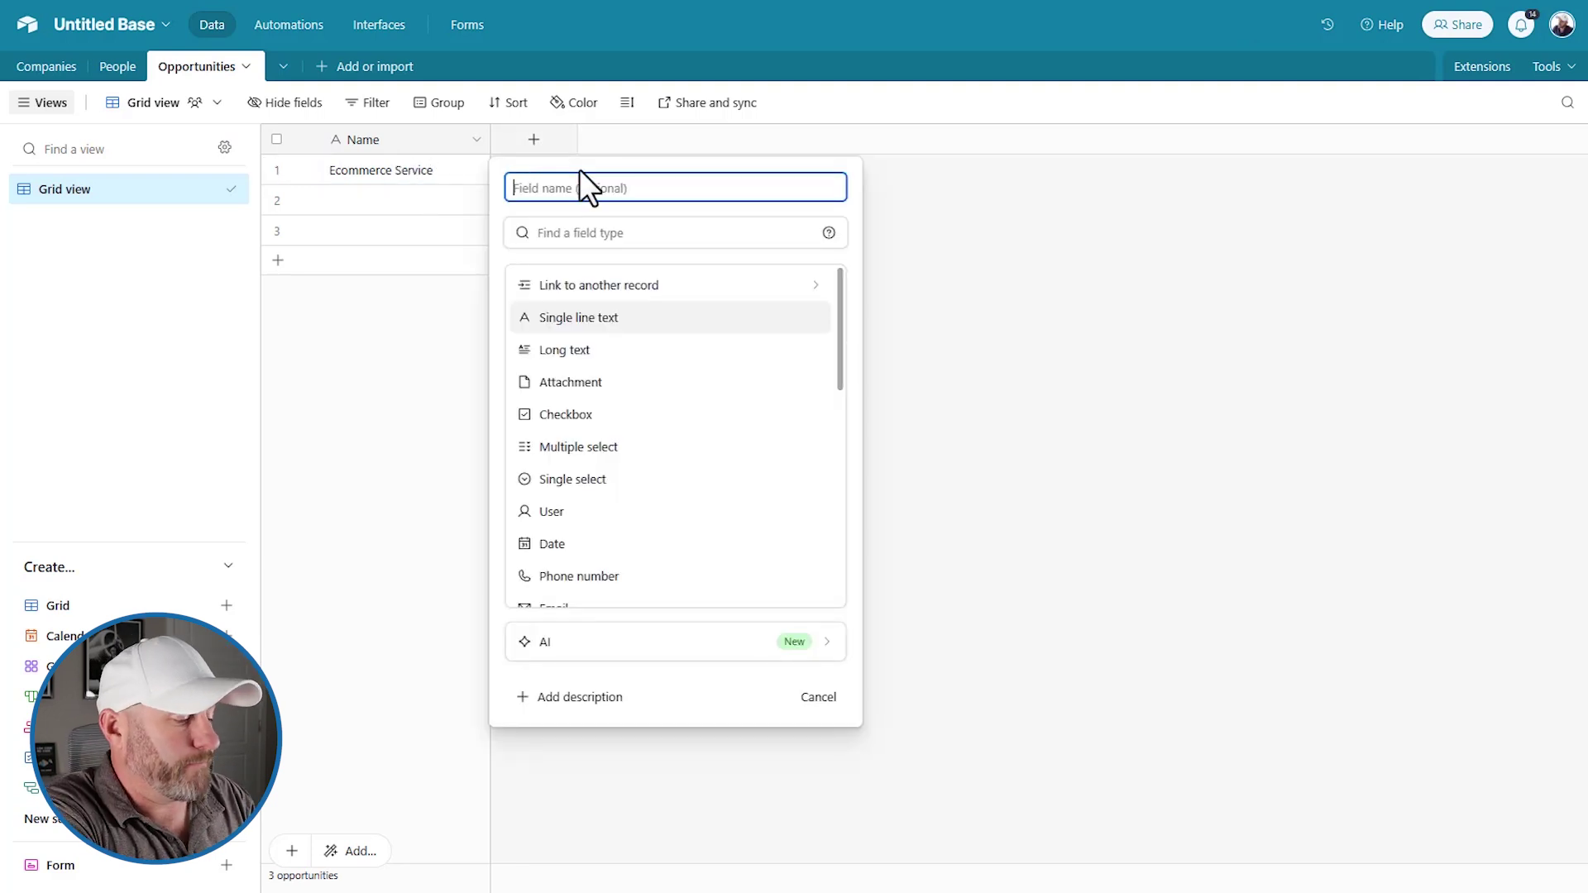
{"action": "type", "text": "People"}
{"action": "key", "text": "Tab"}
{"action": "type", "text": "p"}
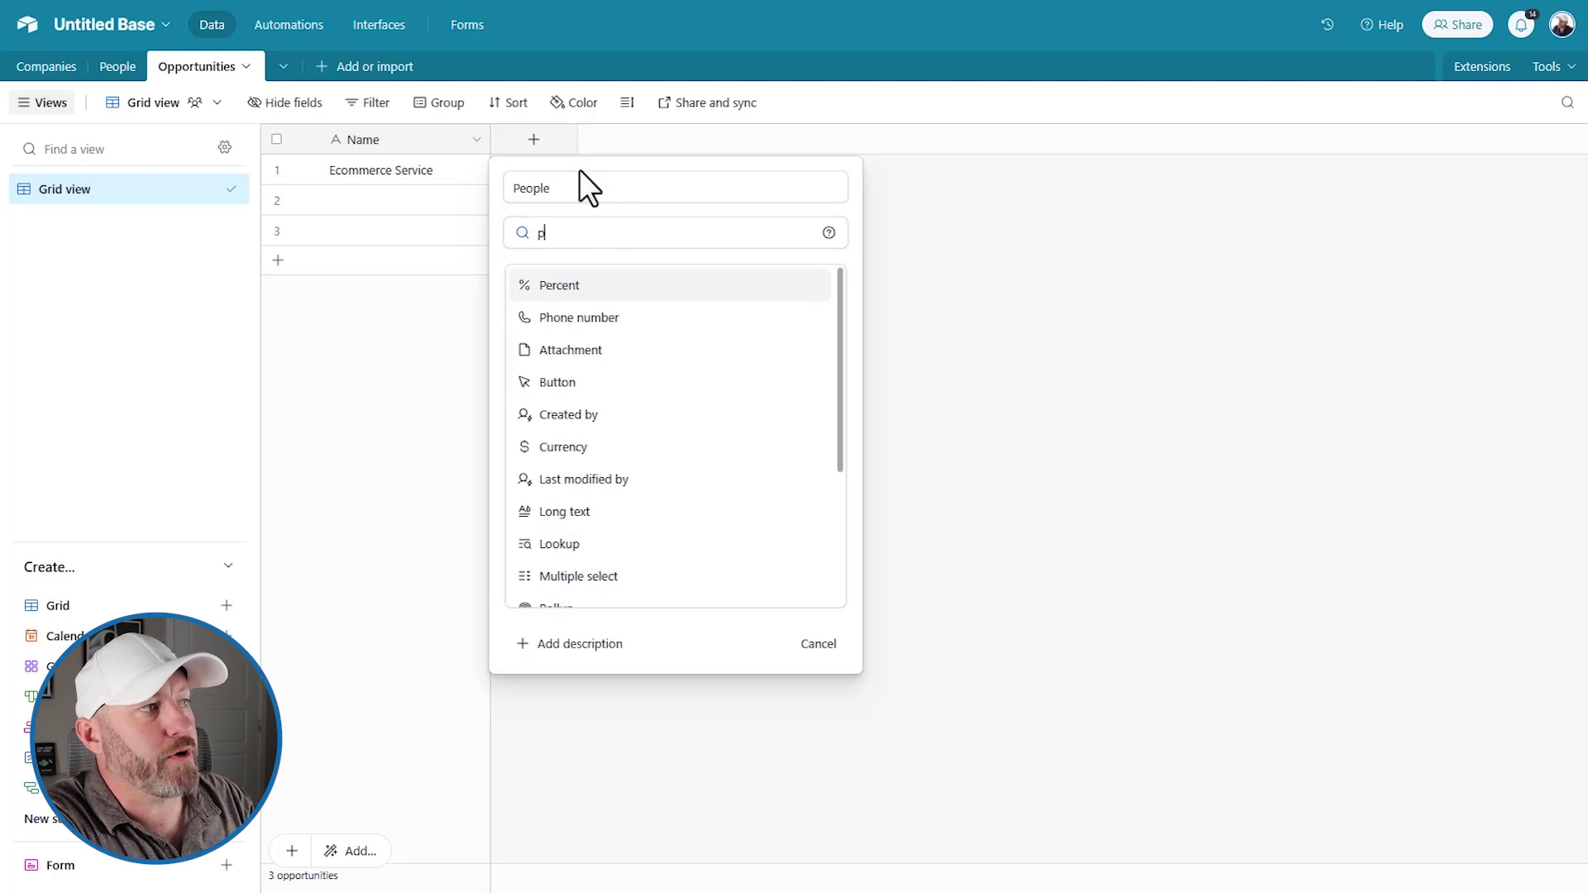
{"action": "type", "text": "eop"}
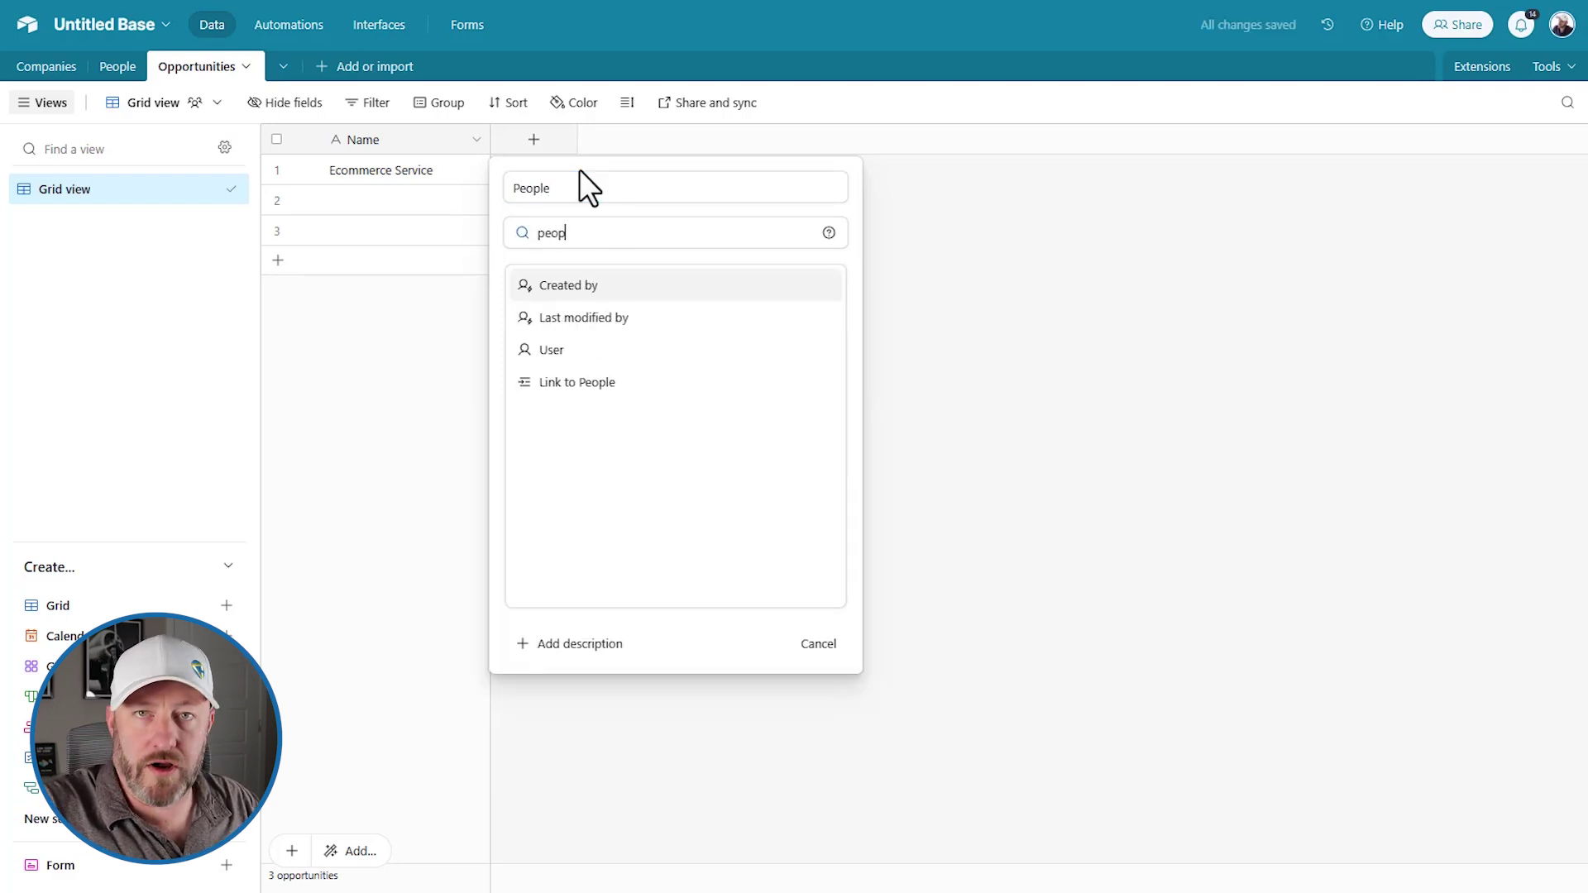
{"action": "left_click", "coordinate": [591, 383]}
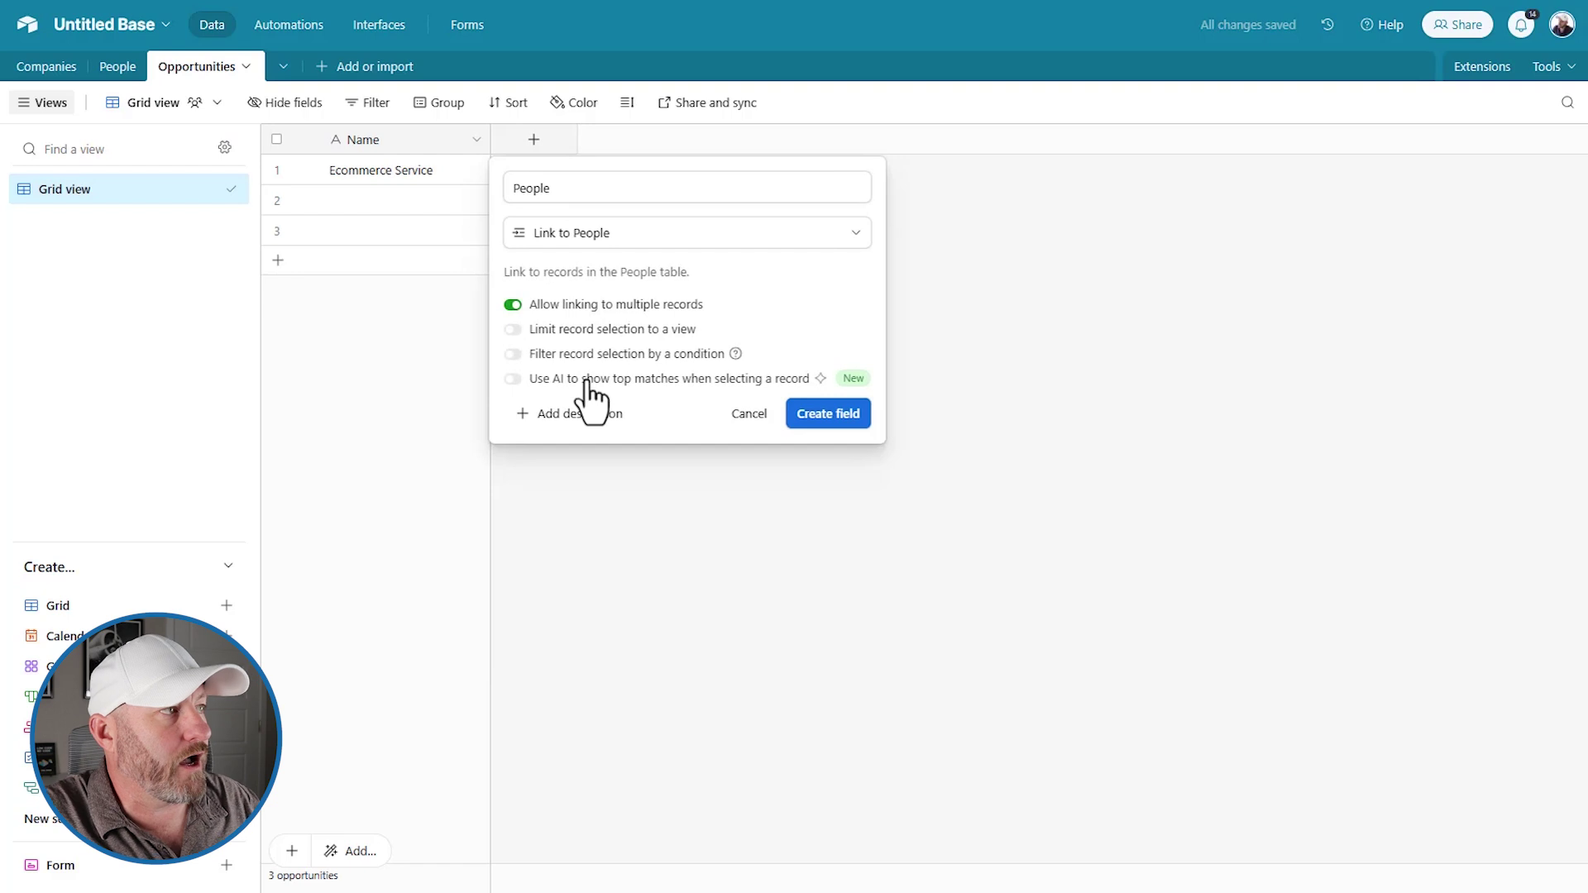
{"action": "left_click", "coordinate": [558, 304]}
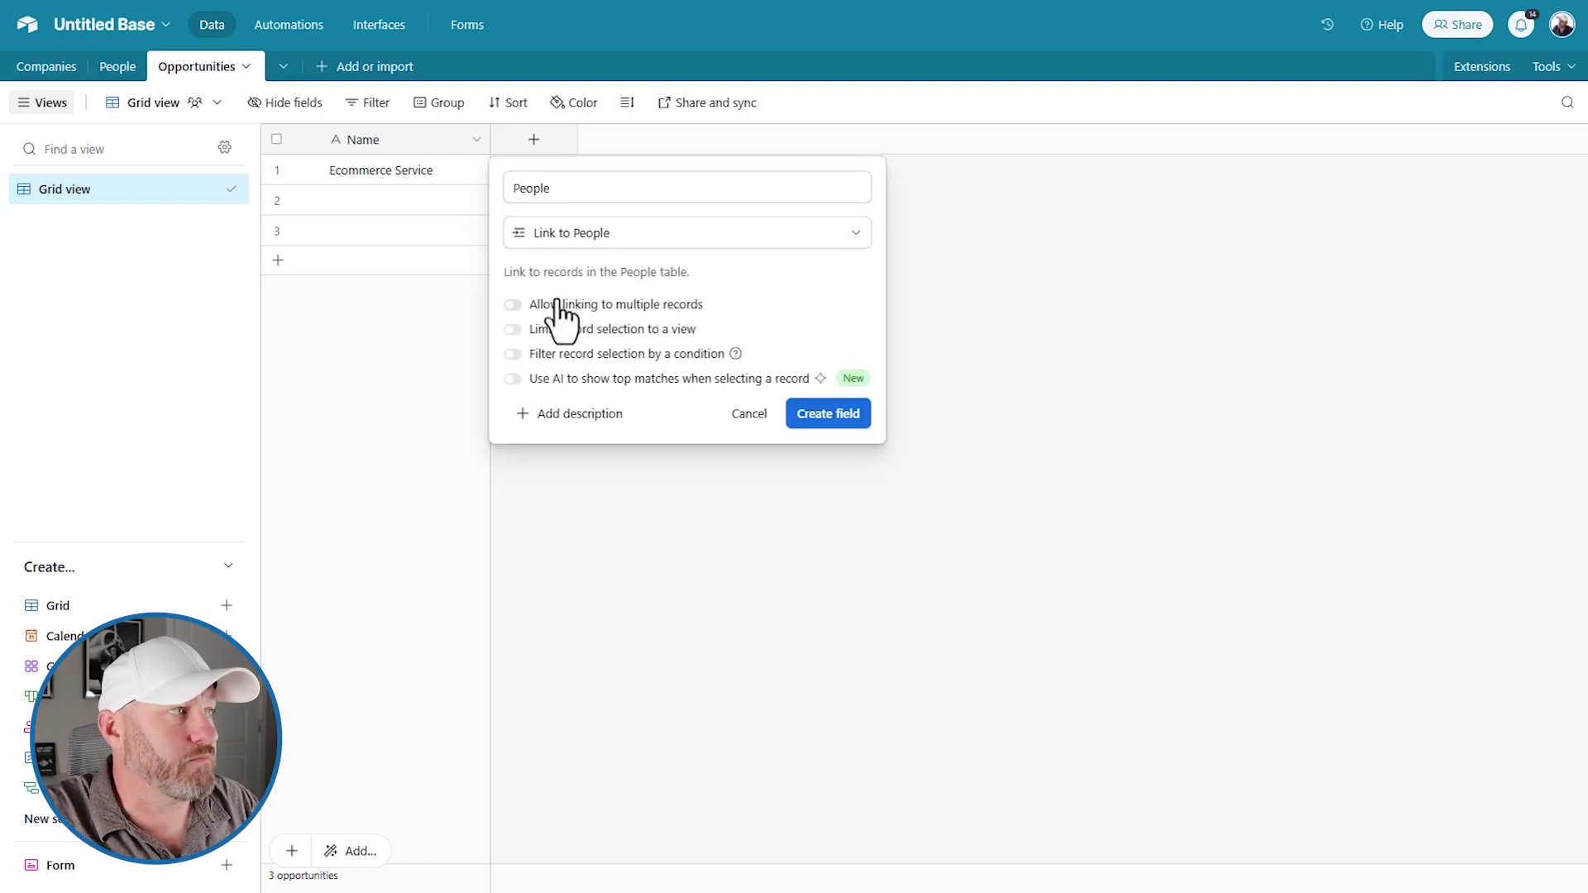
{"action": "left_click", "coordinate": [831, 413]}
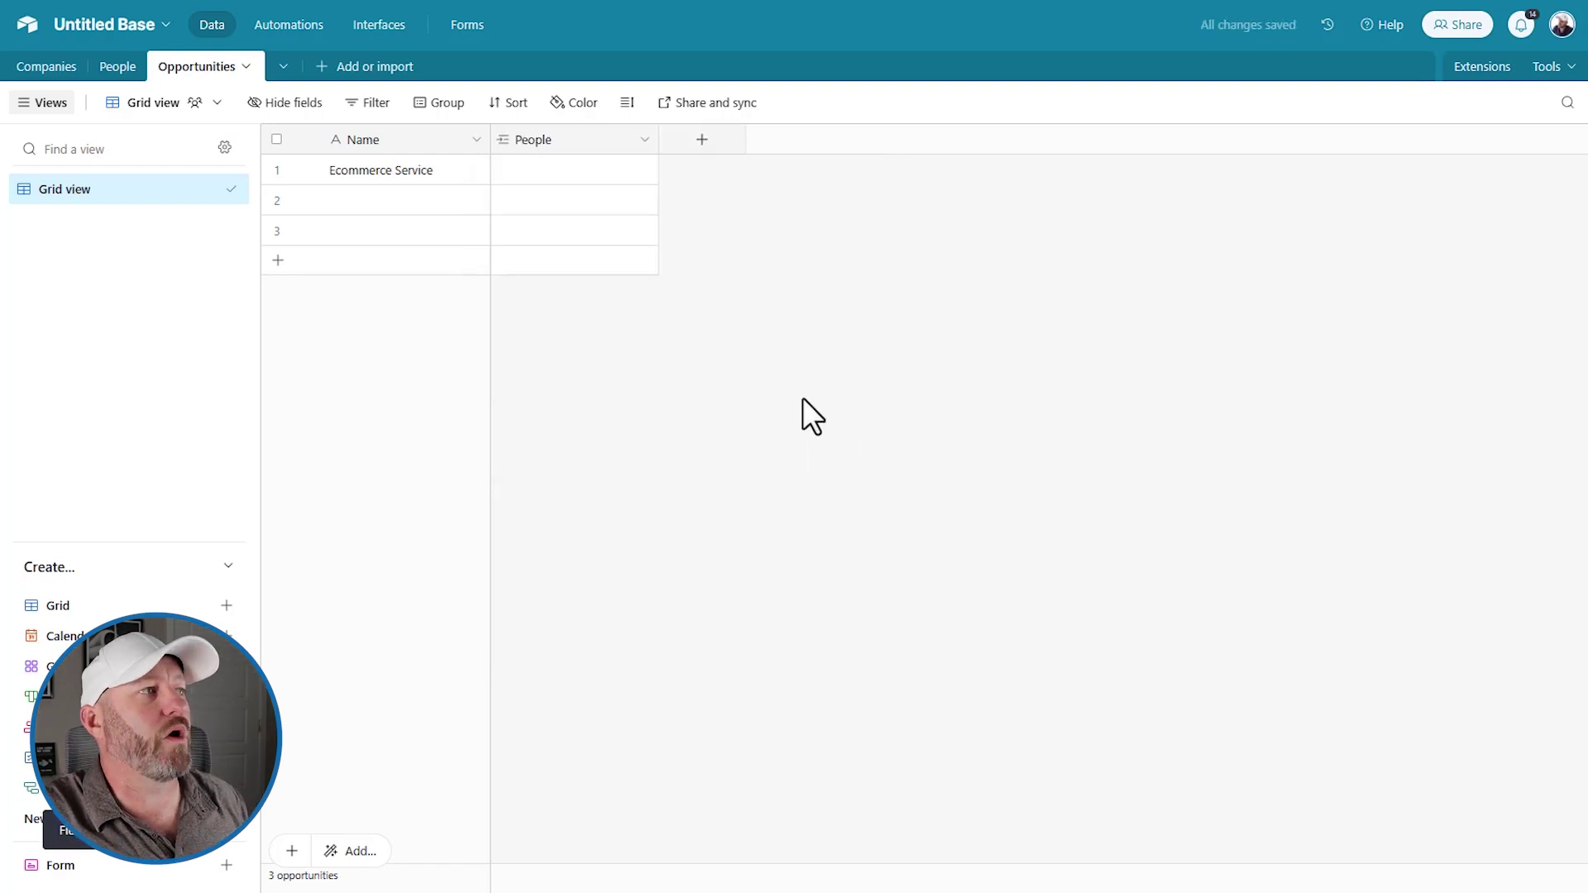
Link Person 1 to Ecommerce Service and narrow the People column.
{"action": "left_click", "coordinate": [499, 172]}
{"action": "left_click", "coordinate": [503, 170]}
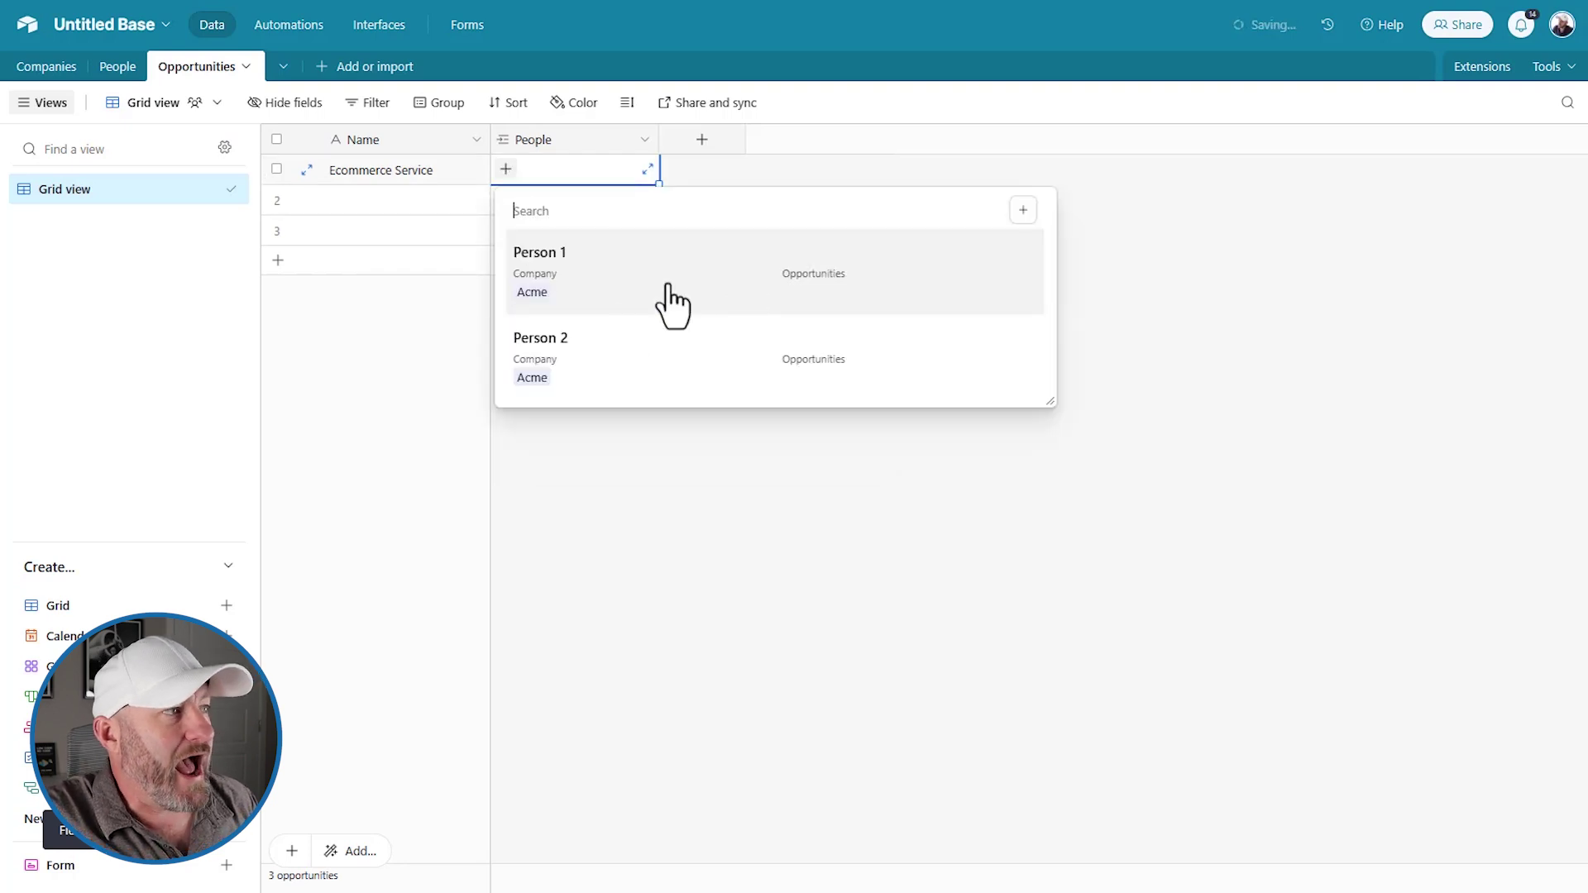
{"action": "left_click", "coordinate": [617, 283]}
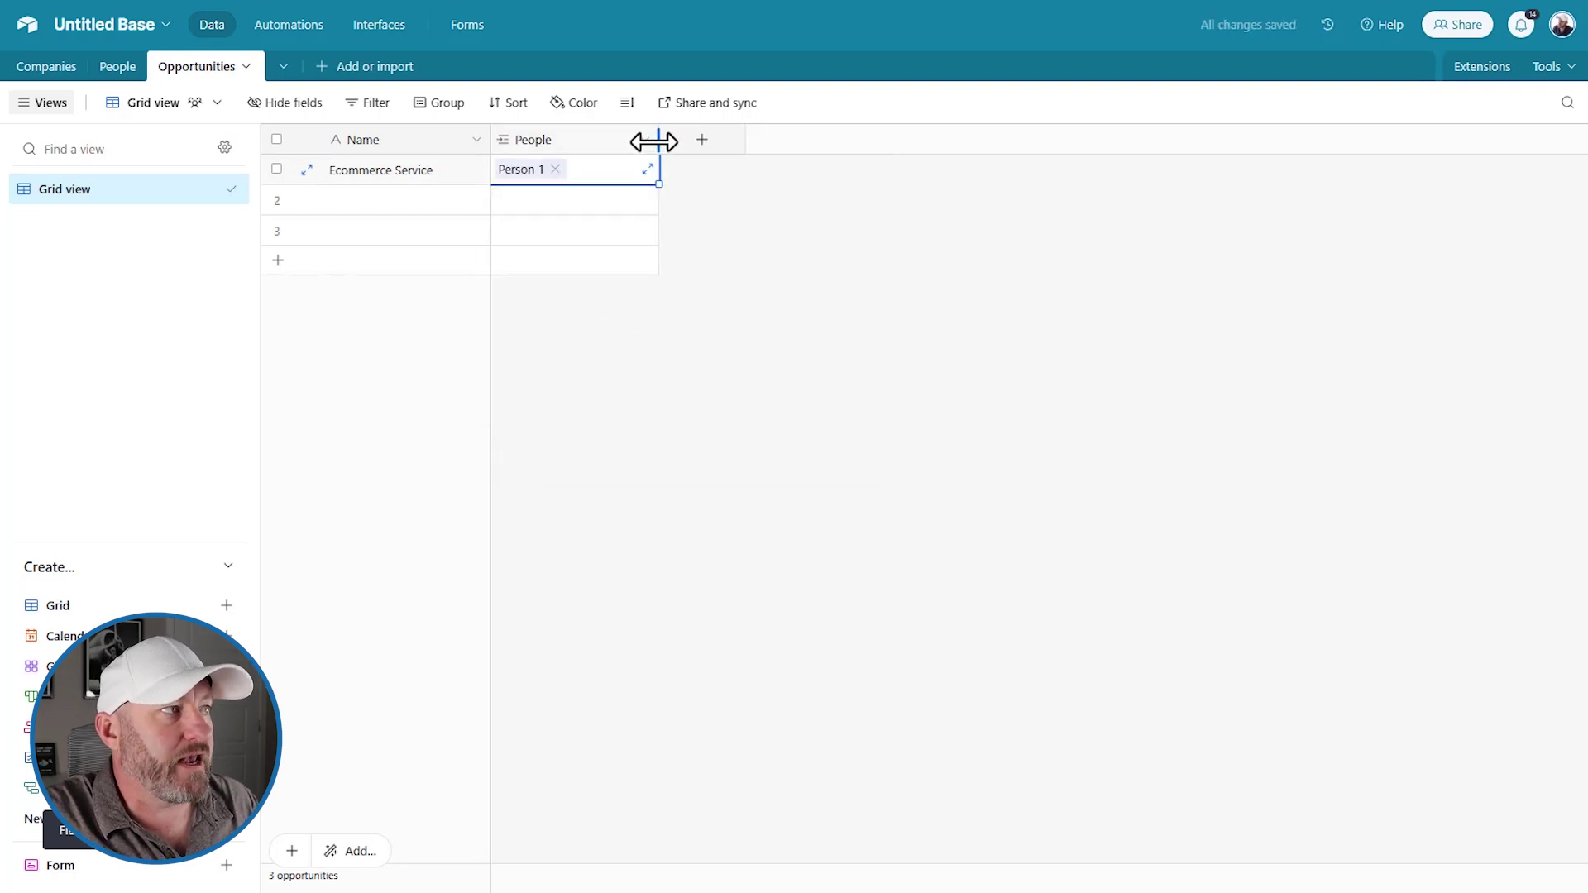
{"action": "left_click_drag", "start_coordinate": [657, 139], "coordinate": [619, 139]}
{"action": "left_click", "coordinate": [722, 308]}
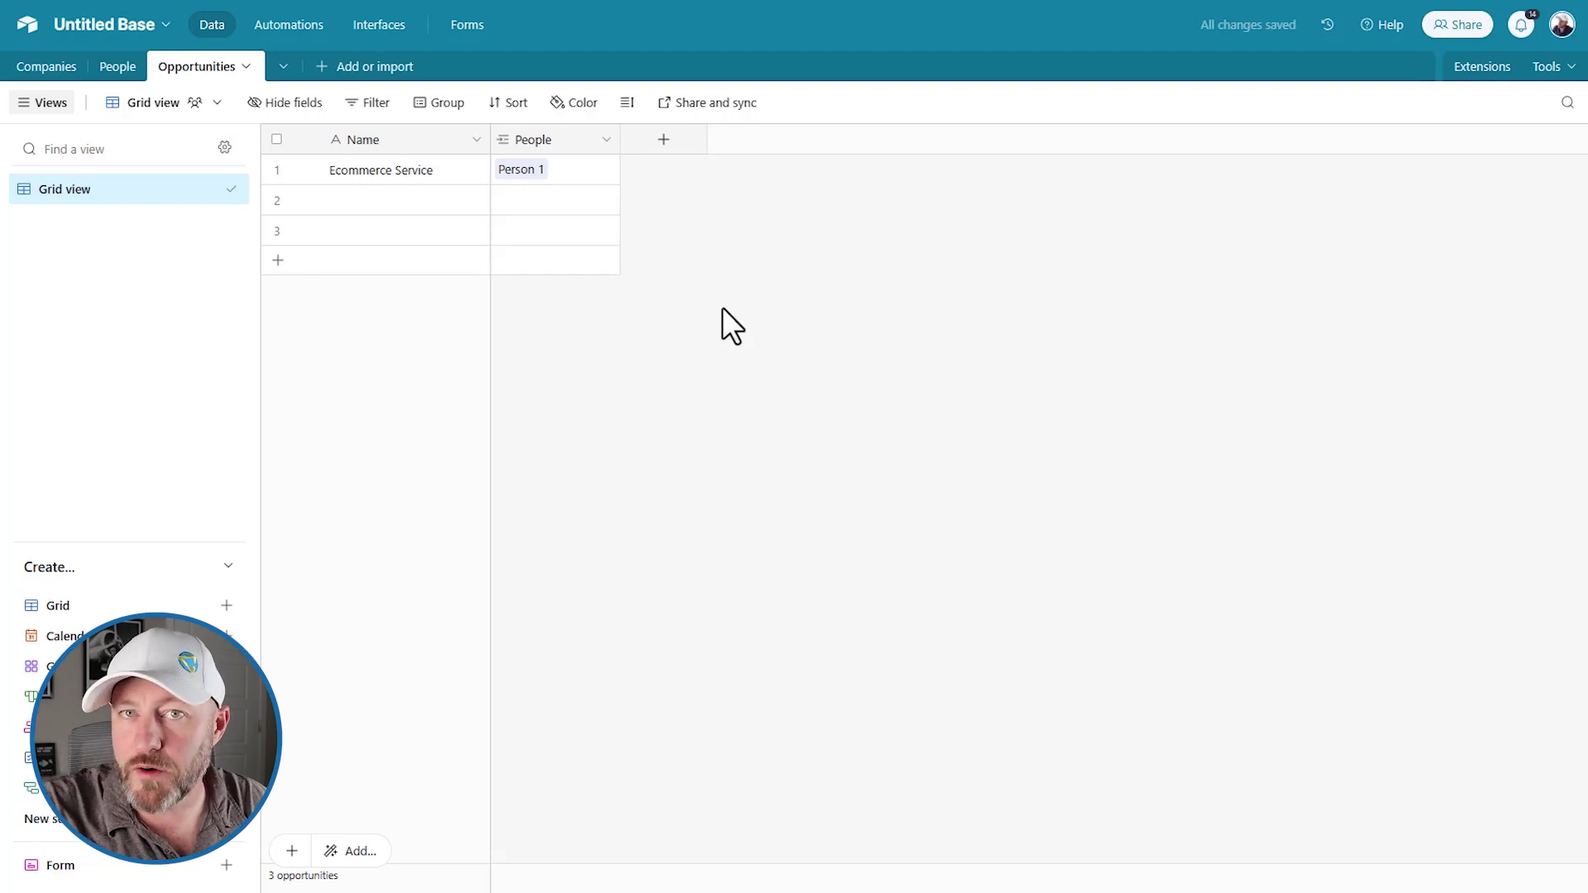
{"action": "left_click", "coordinate": [664, 142]}
Create a Company lookup field that pulls Company from the linked People record, then narrow its column.
{"action": "type", "text": "Company"}
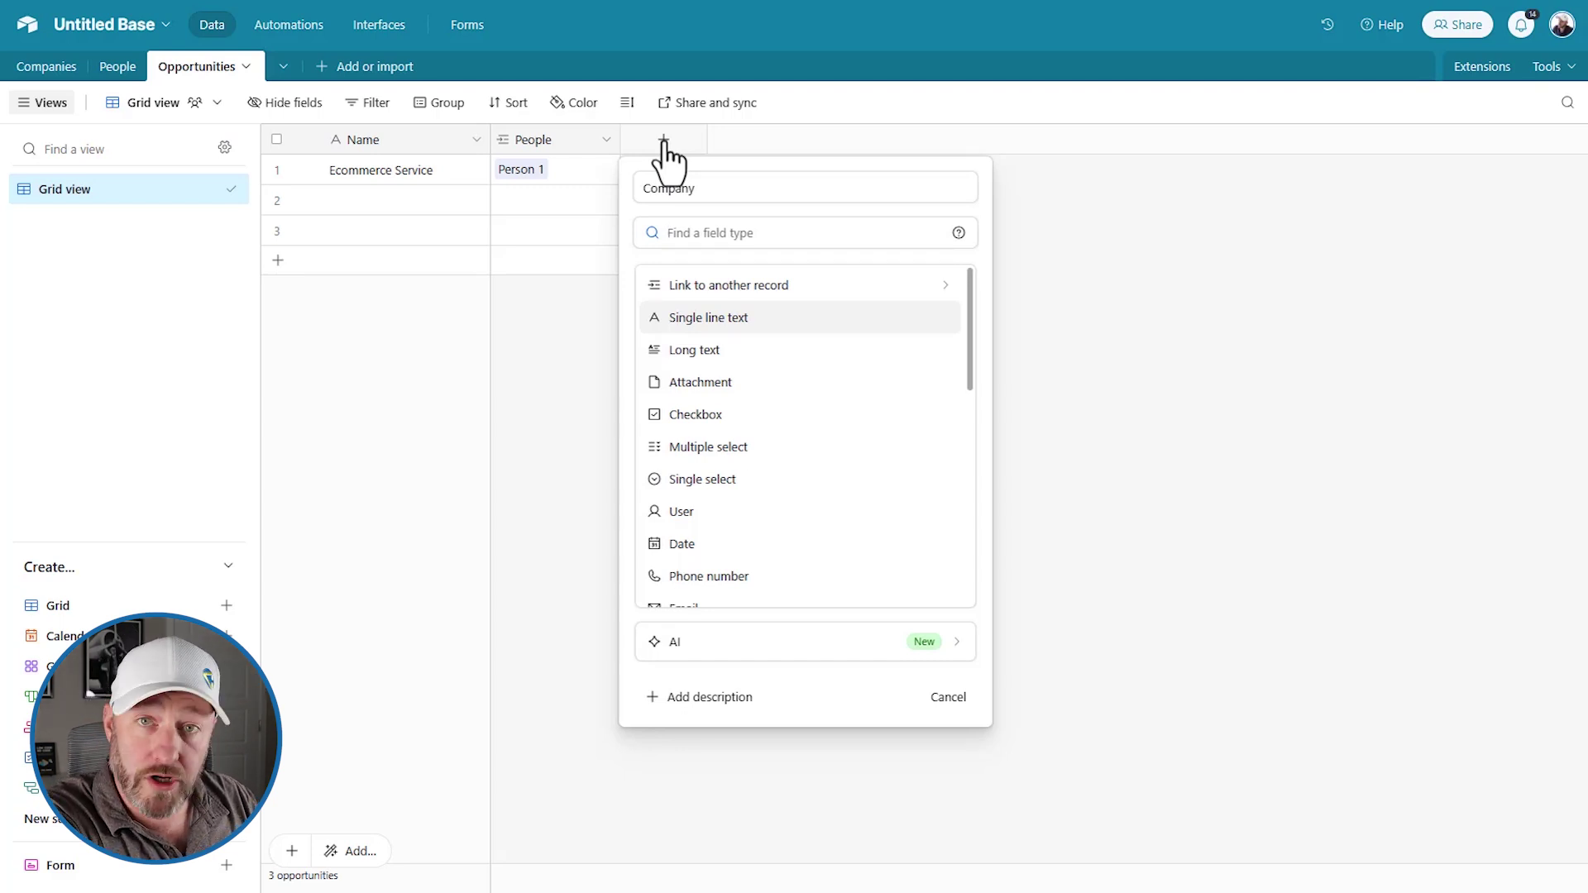
{"action": "type", "text": "loo"}
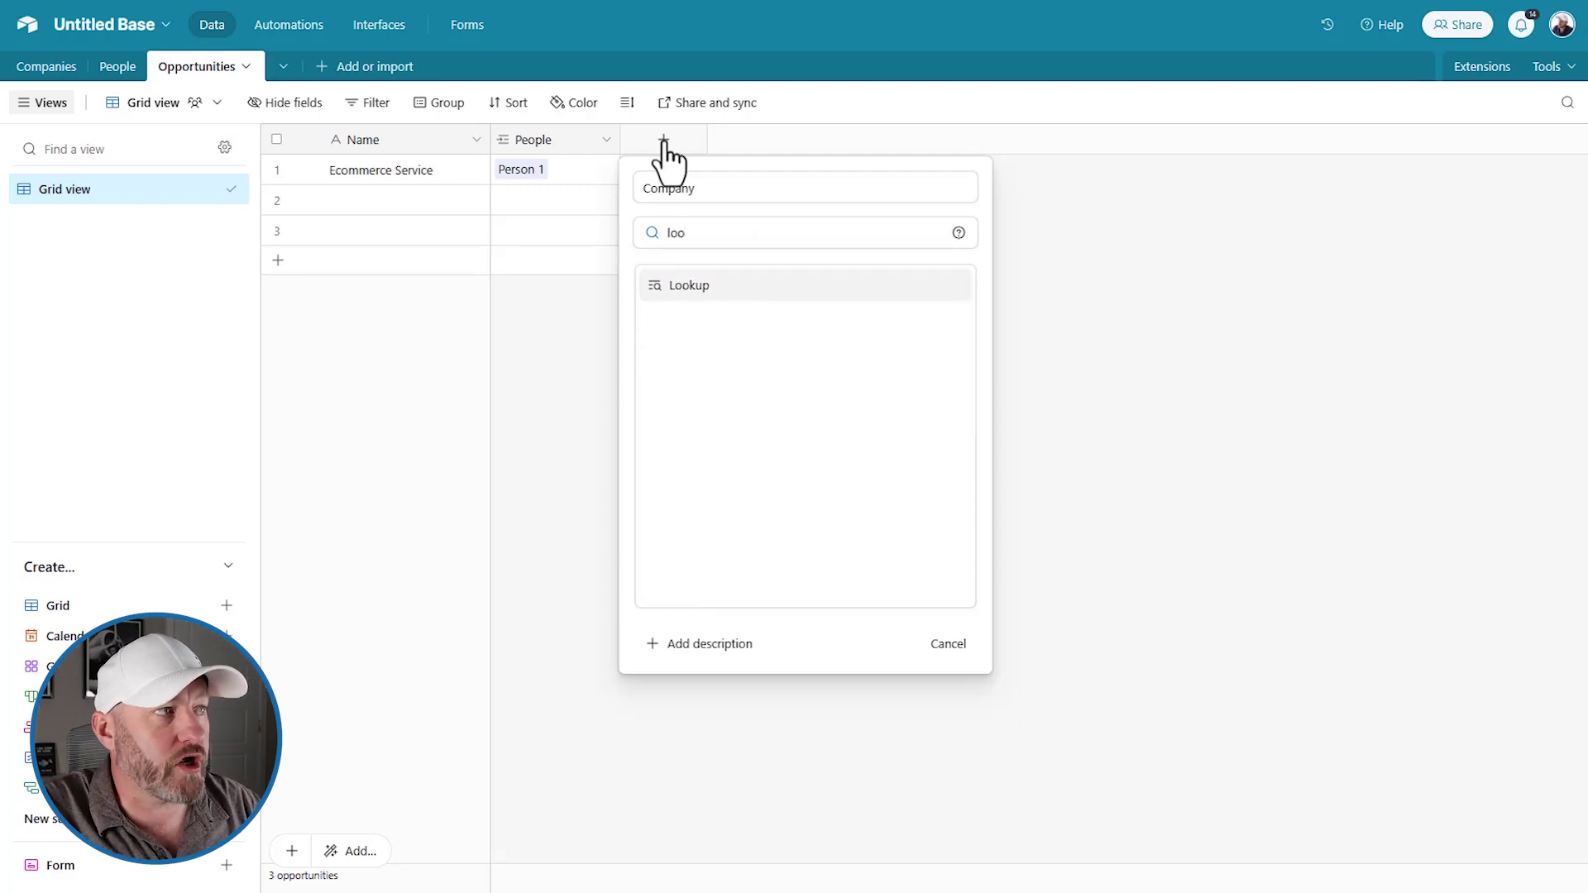
{"action": "left_click", "coordinate": [713, 289]}
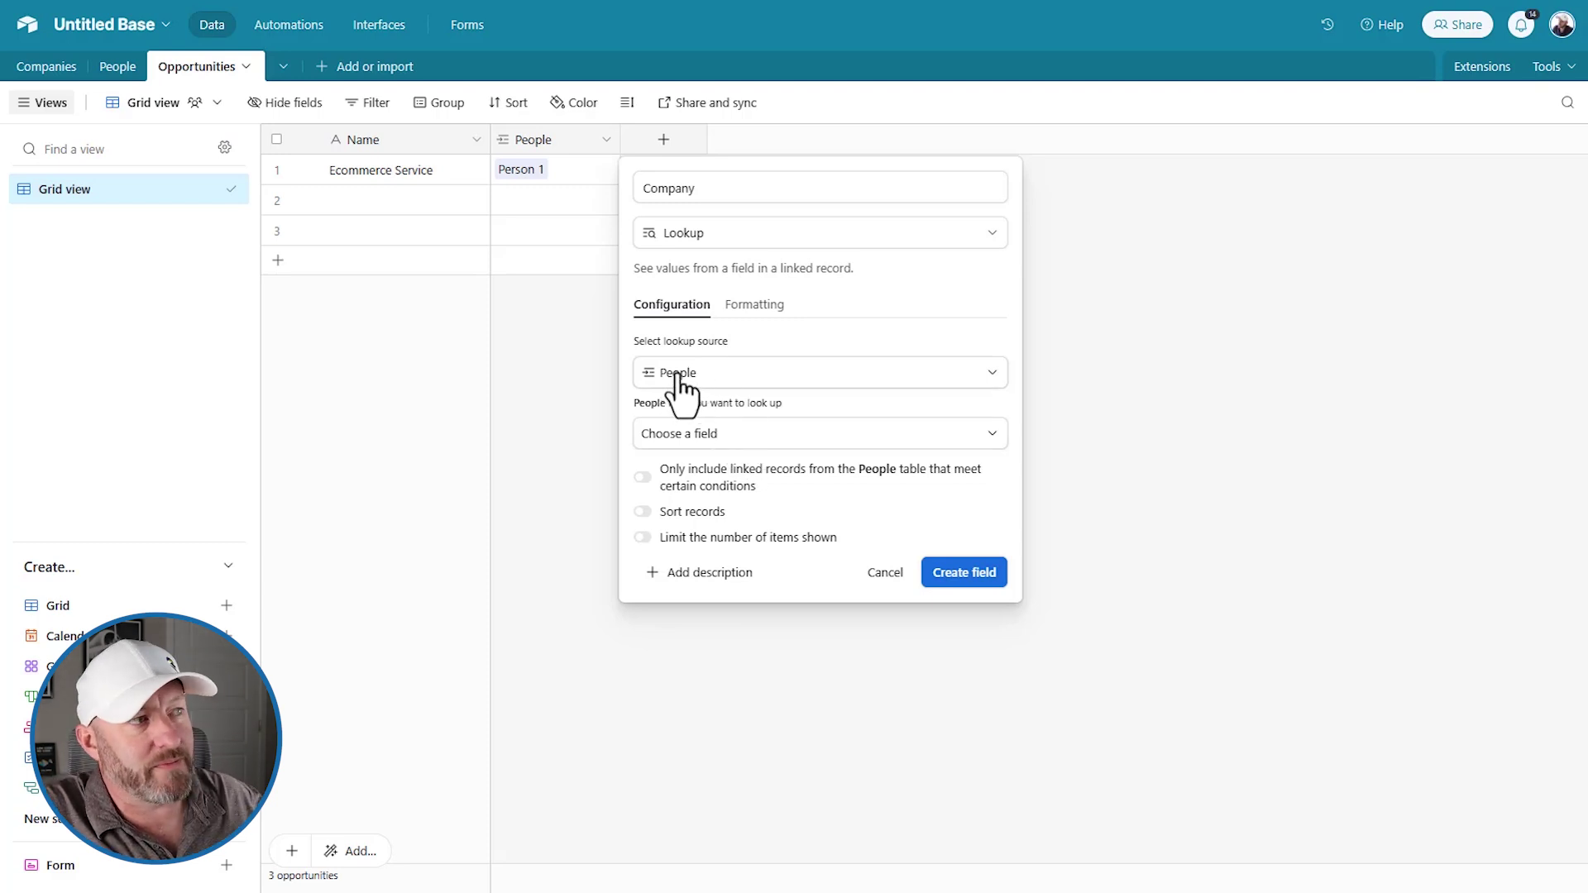
{"action": "left_click", "coordinate": [694, 433]}
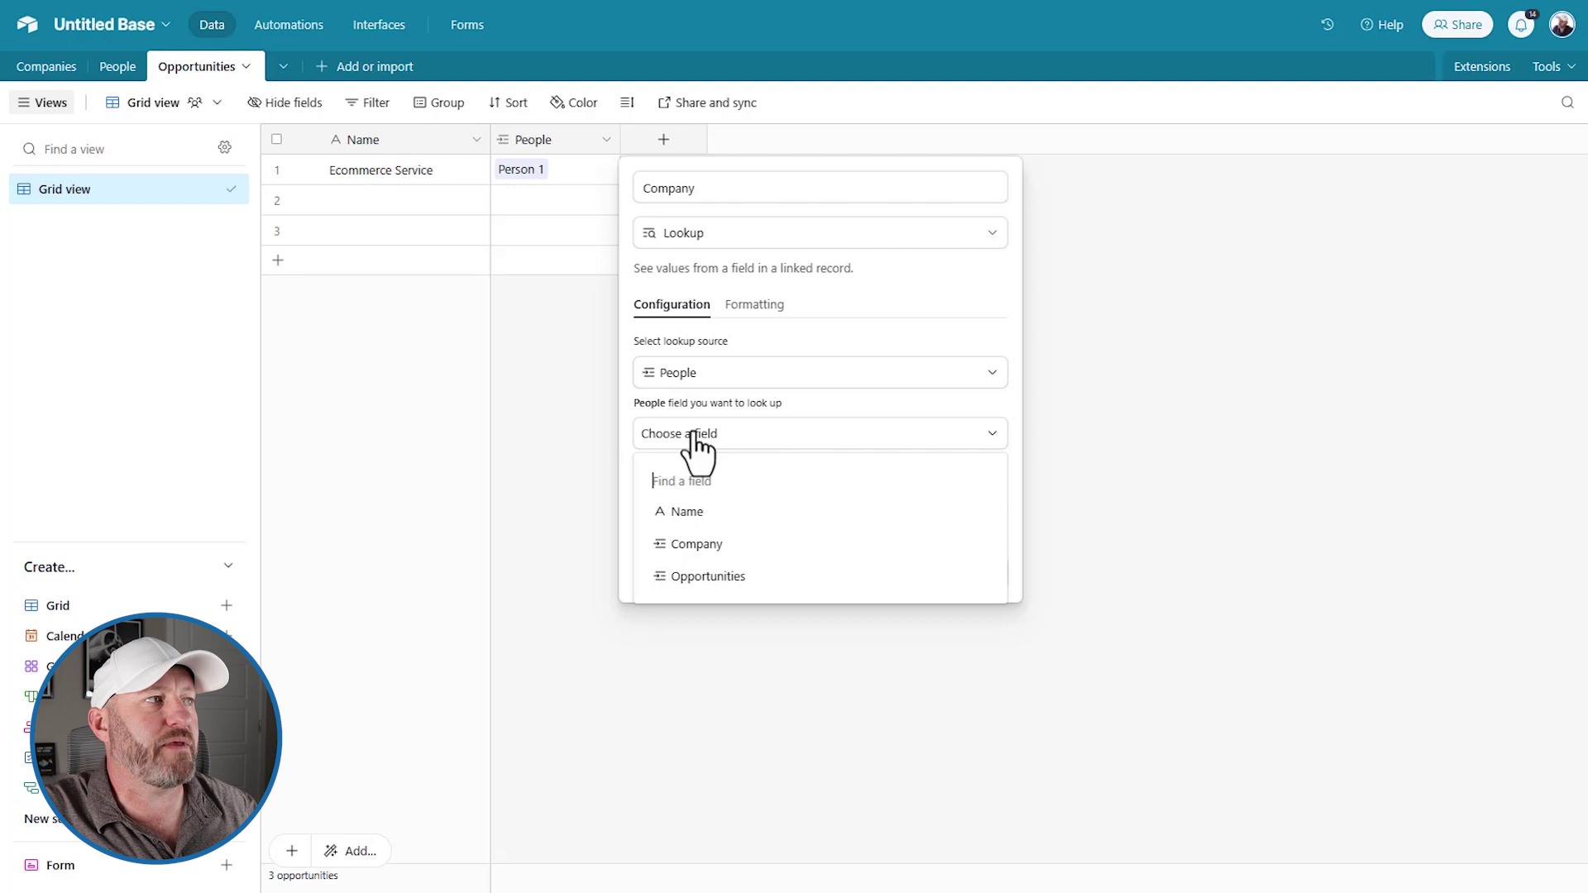
{"action": "left_click", "coordinate": [739, 543]}
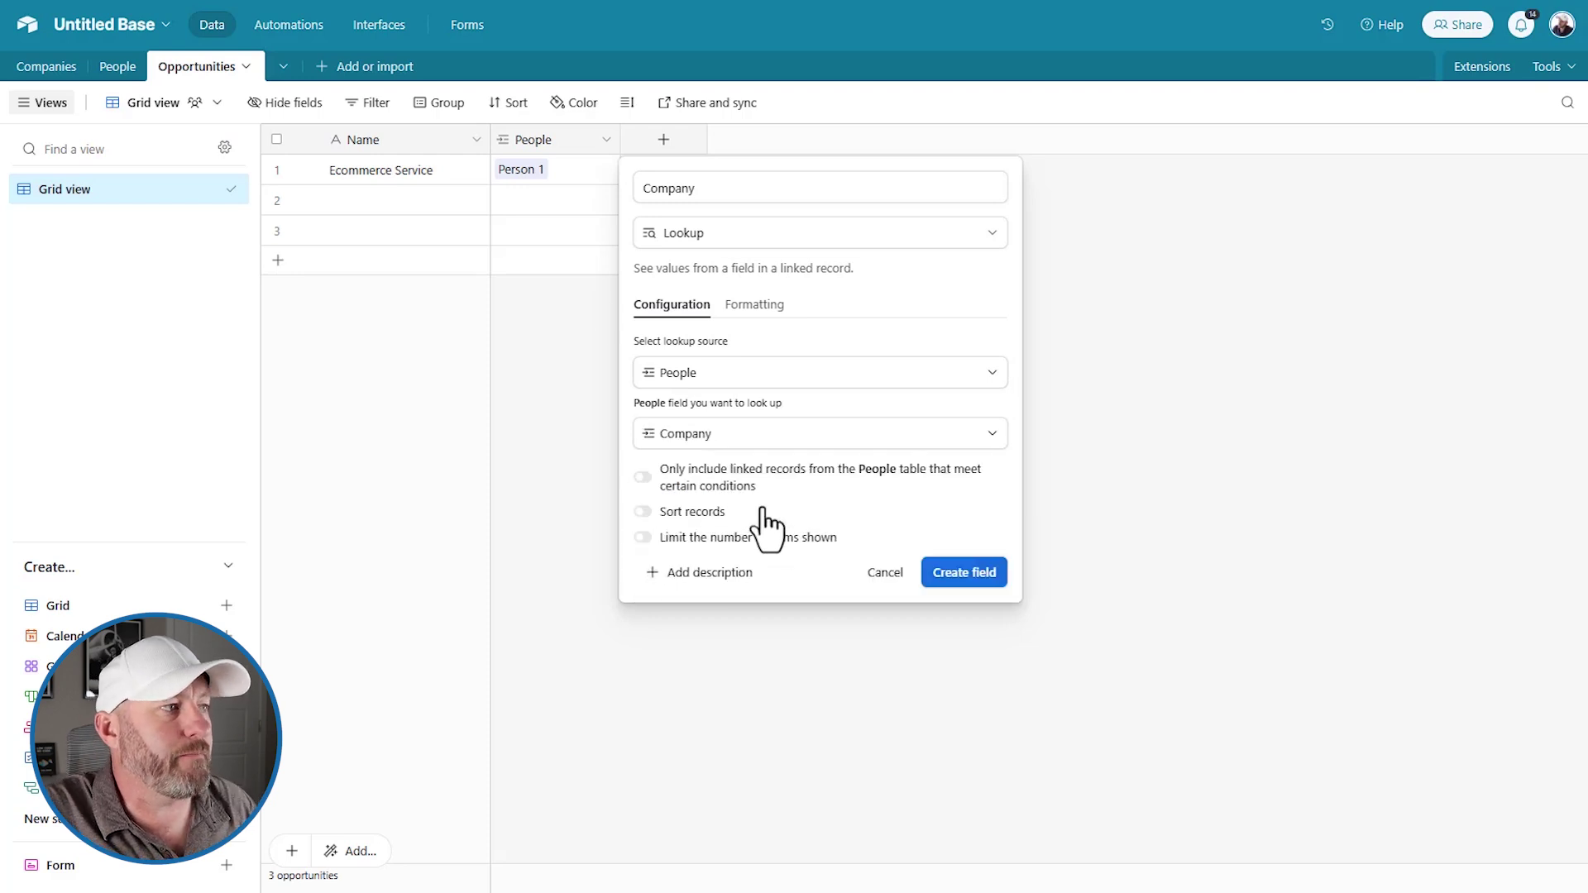
{"action": "left_click", "coordinate": [932, 571]}
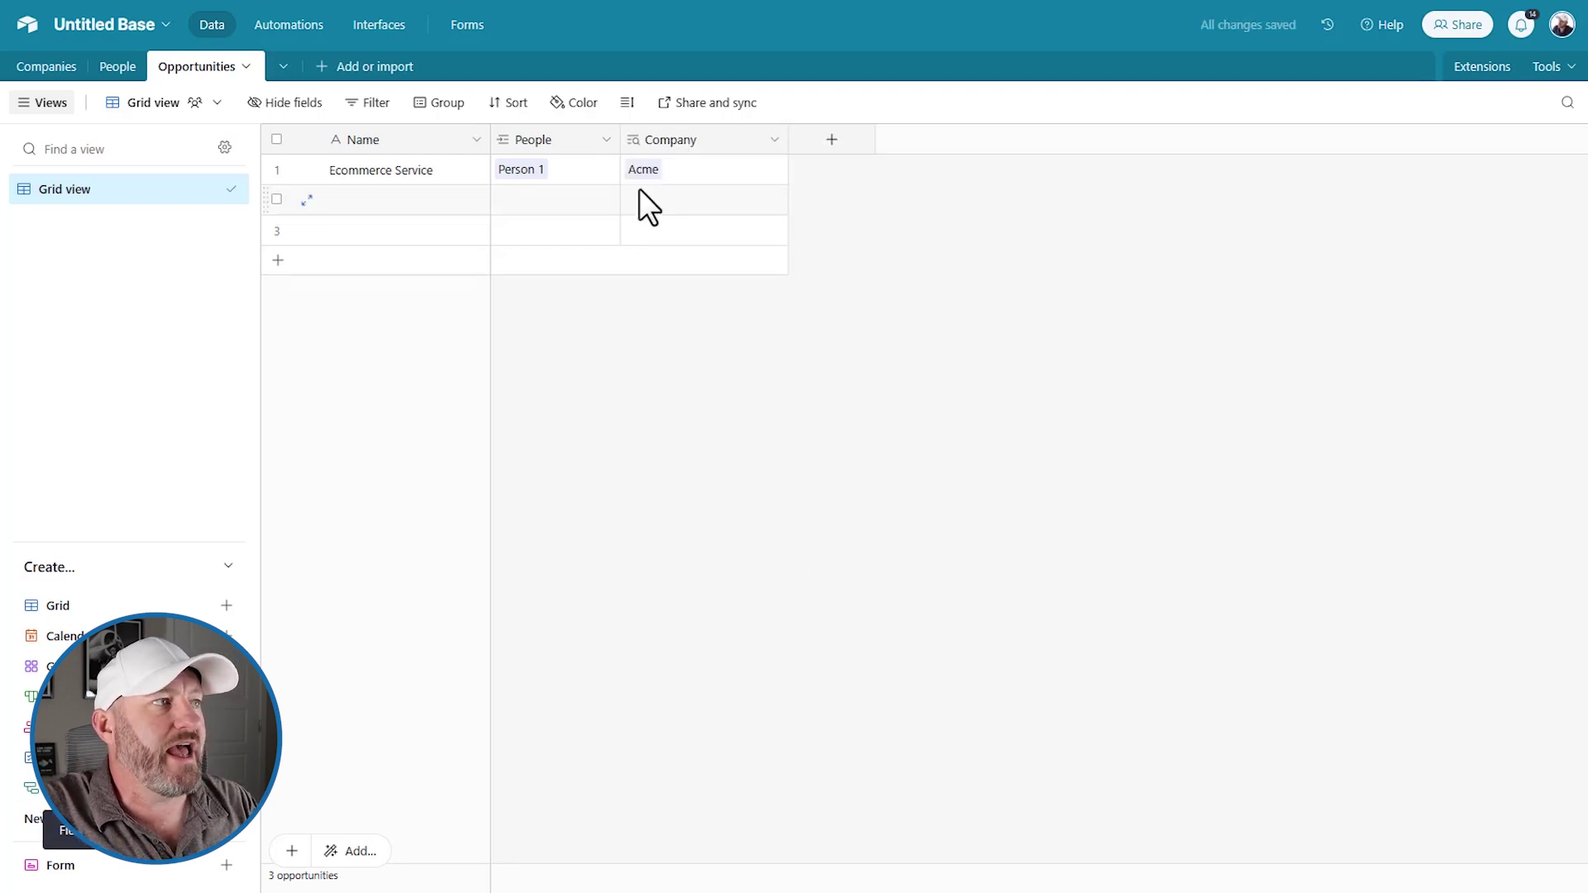
{"action": "left_click_drag", "start_coordinate": [785, 140], "coordinate": [742, 143]}
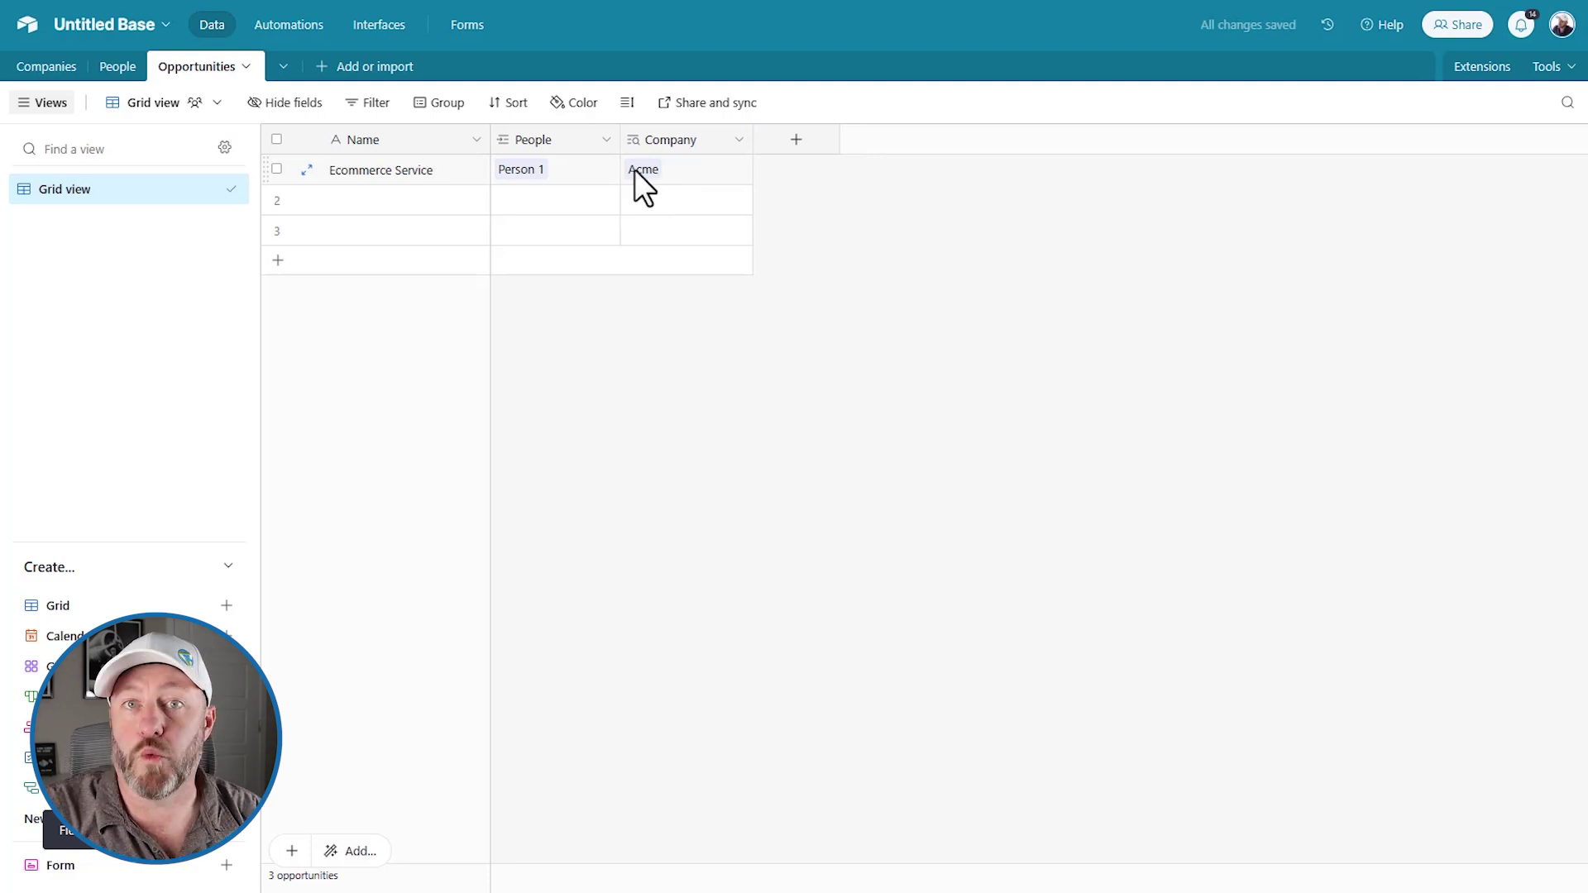
Add a new field named Stage and make it a single select.
{"action": "left_click", "coordinate": [798, 139]}
{"action": "type", "text": "S"}
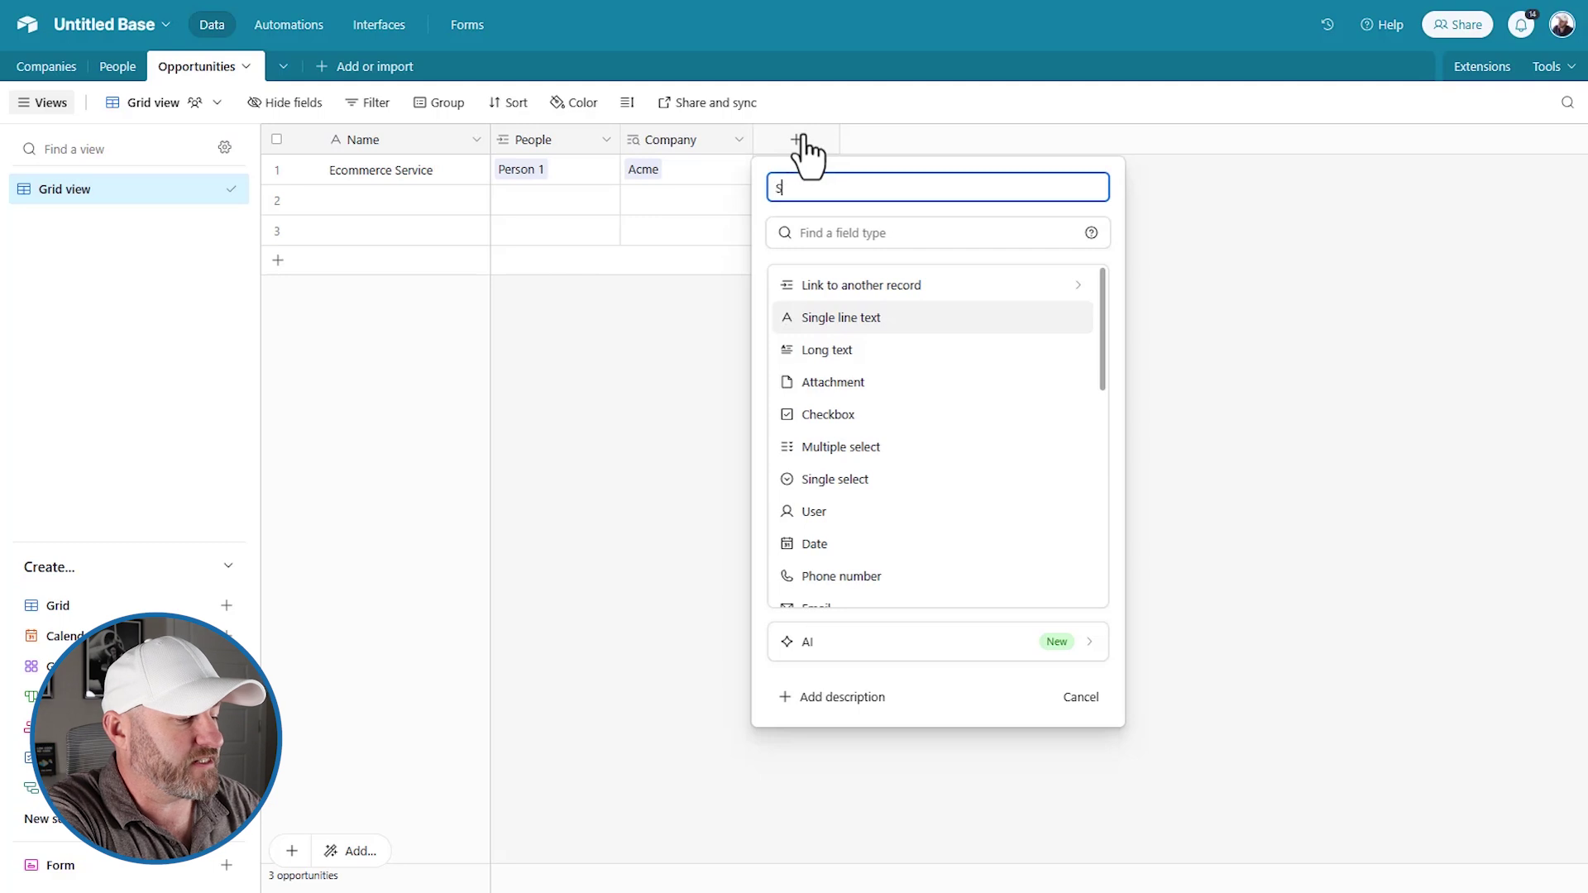
{"action": "type", "text": "tage"}
{"action": "key", "text": "Tab"}
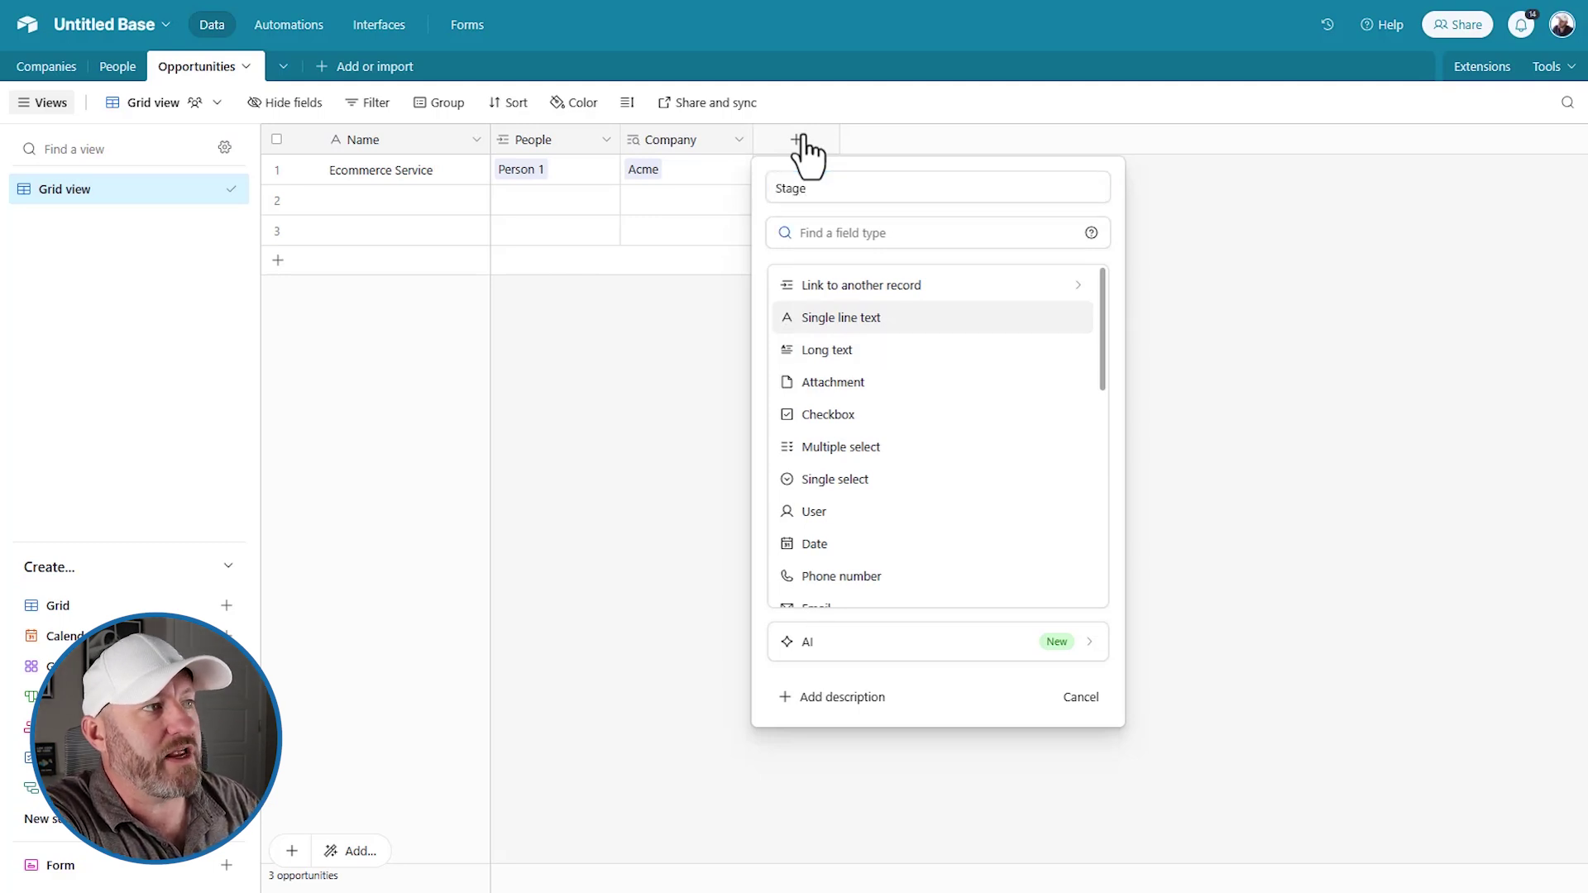
{"action": "type", "text": "sta"}
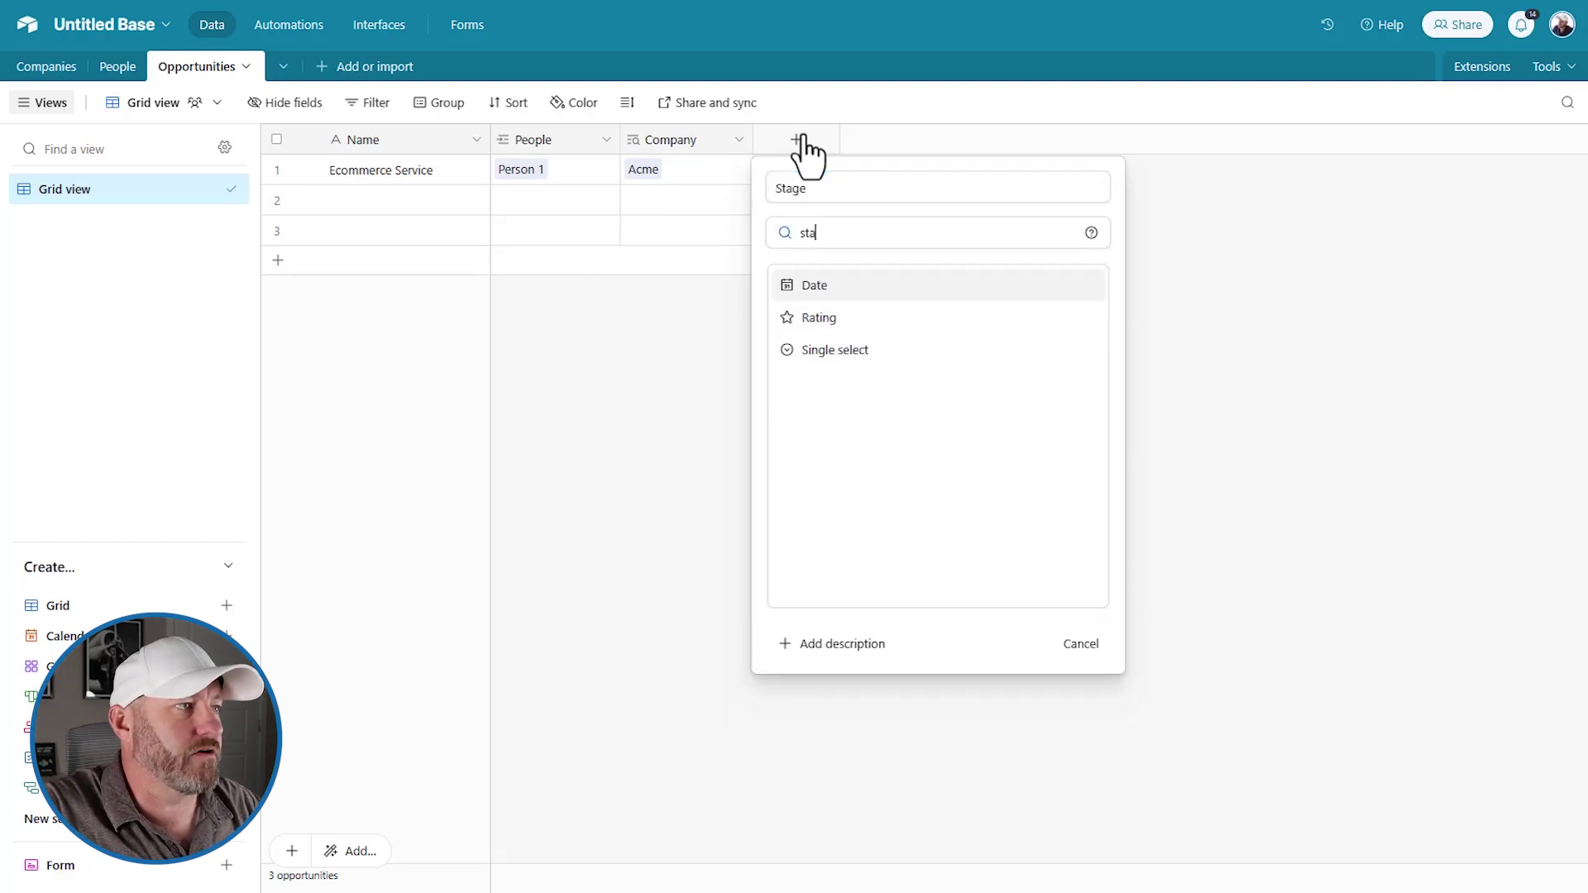
{"action": "left_click", "coordinate": [839, 350]}
Give Stage the options Phase 1, Phase 2 and Phase 3, create it, and show Ecommerce Service's stage choices.
{"action": "left_click", "coordinate": [815, 432]}
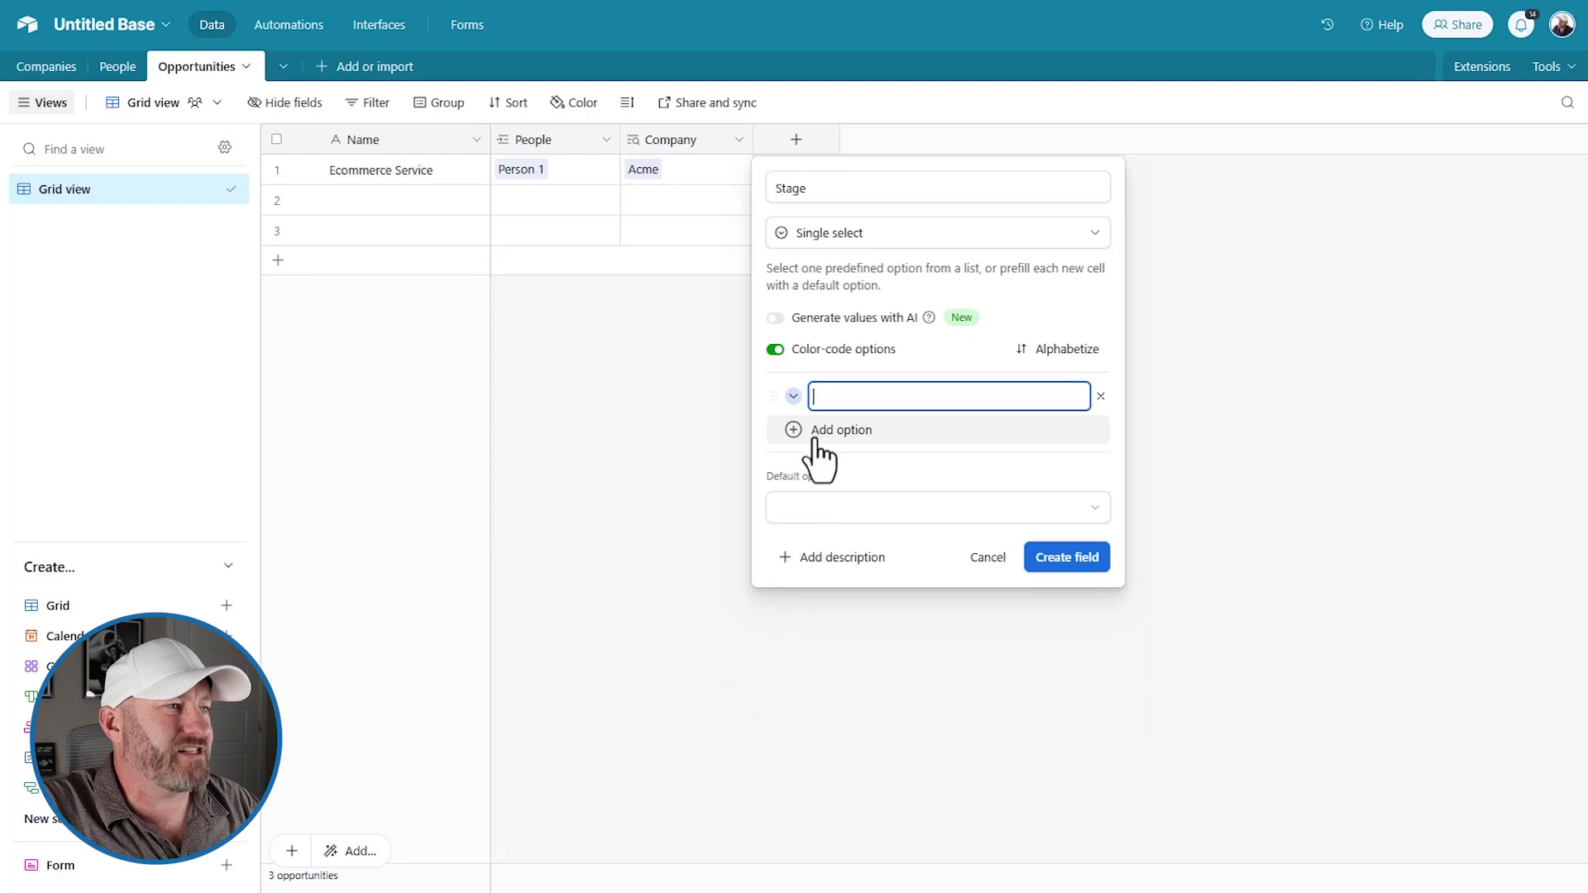
{"action": "type", "text": "Phase 1"}
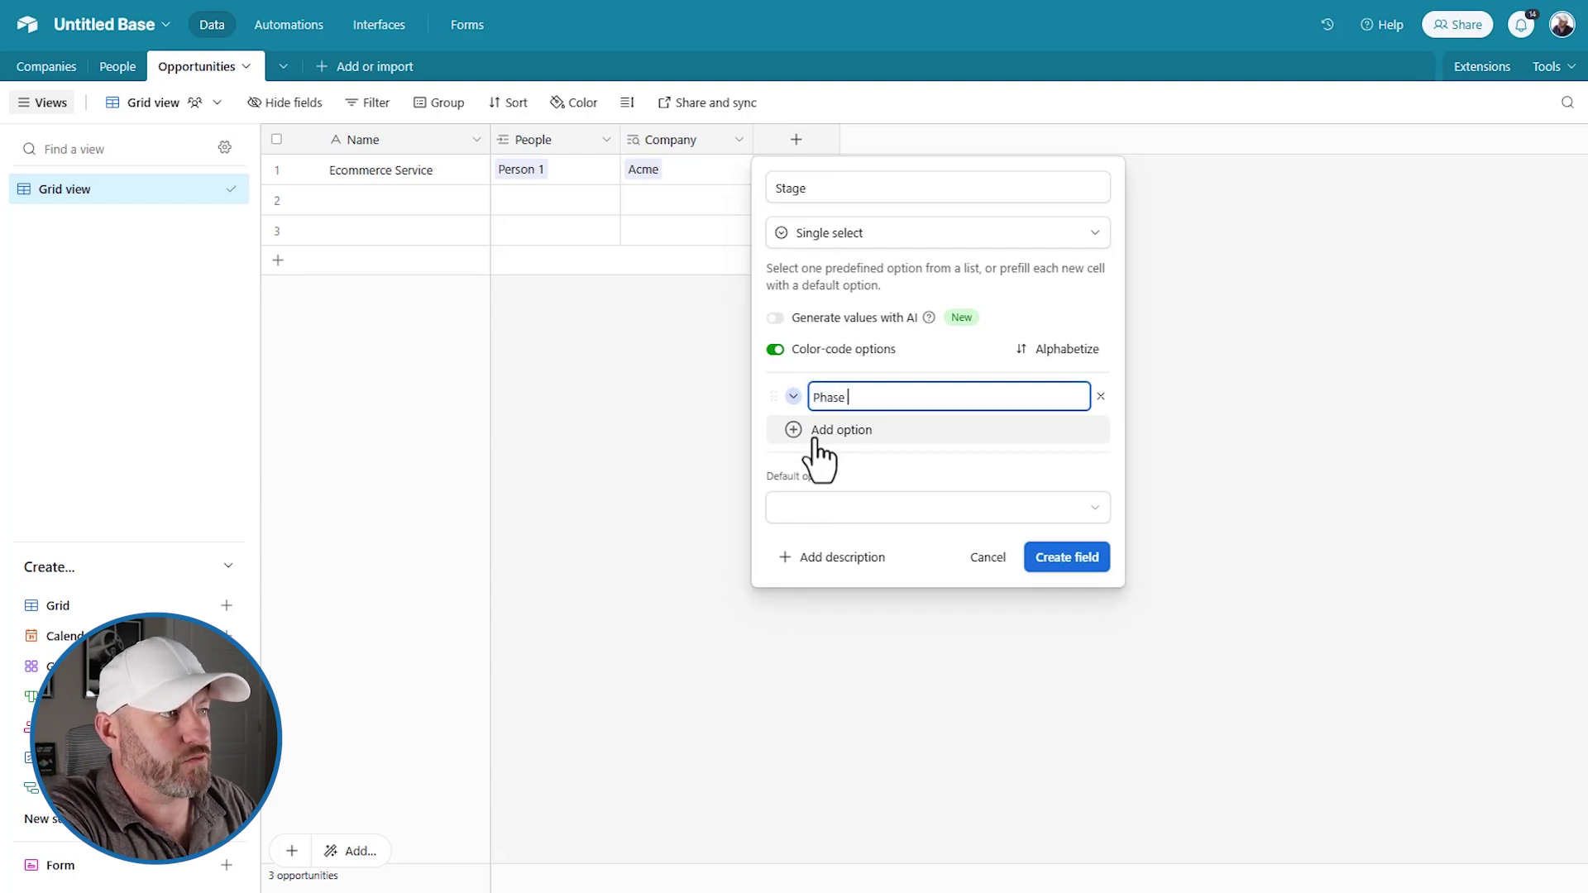
{"action": "key", "text": "Return"}
{"action": "type", "text": "Phase 2"}
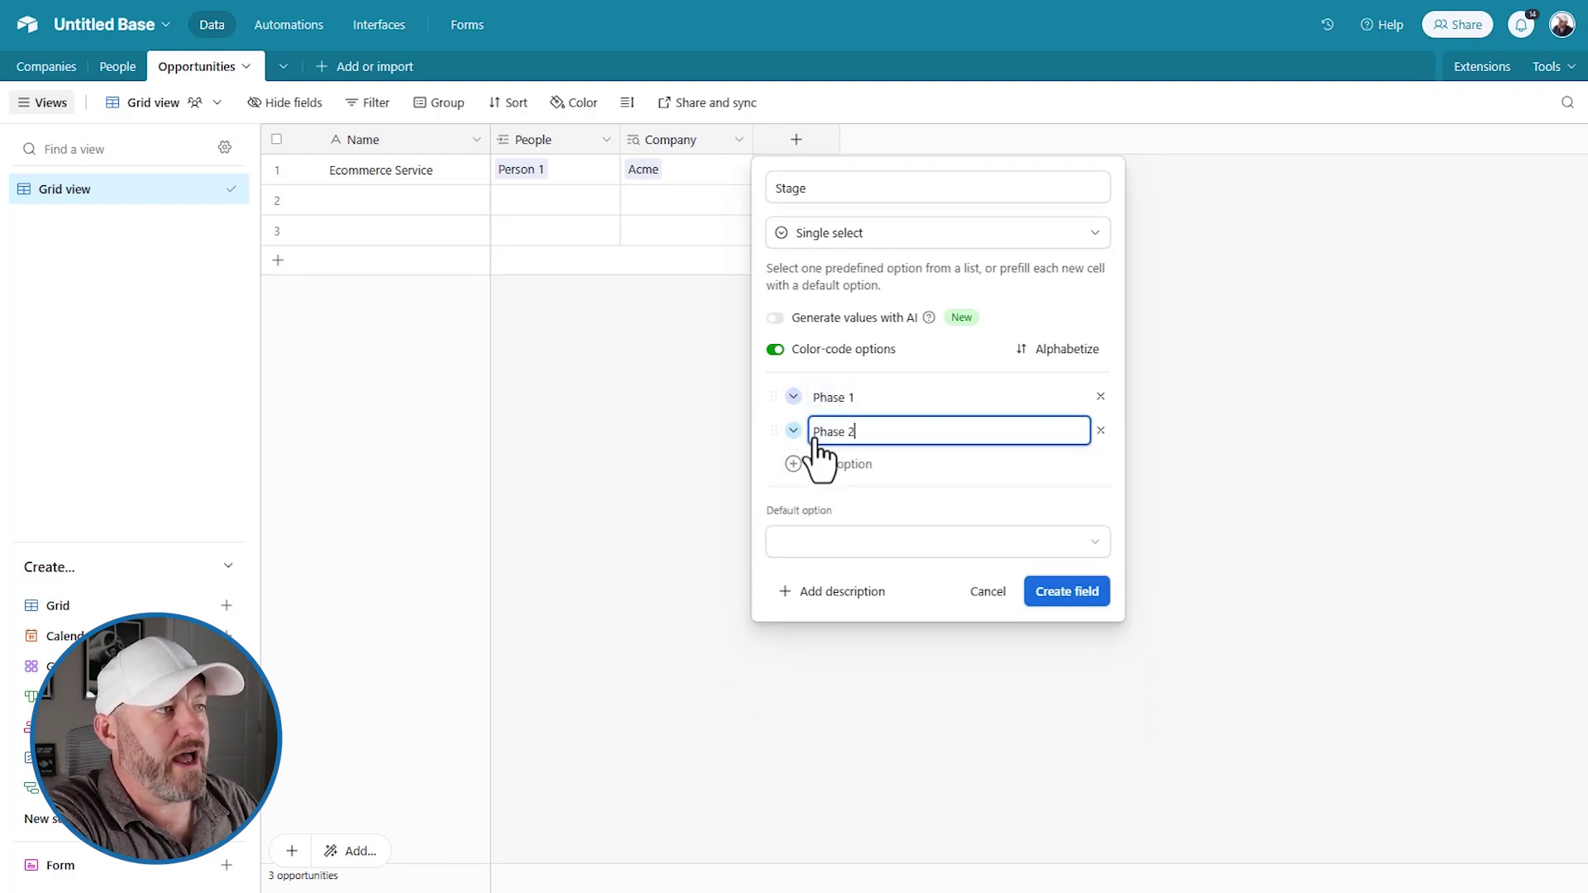
{"action": "key", "text": "Return"}
{"action": "type", "text": "Phase 3"}
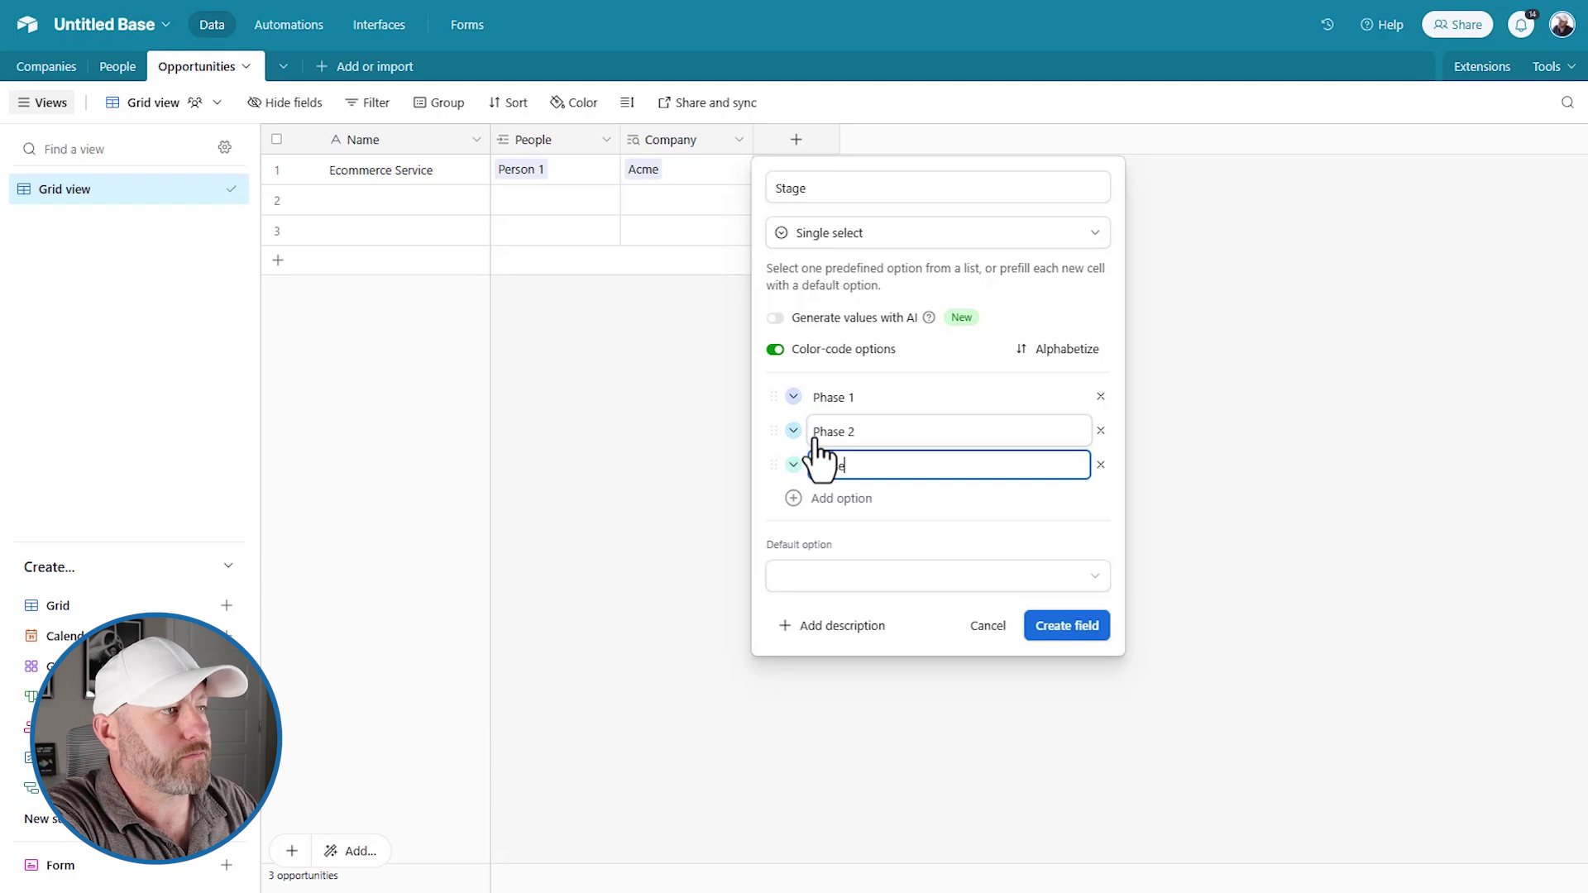
{"action": "left_click", "coordinate": [1058, 627]}
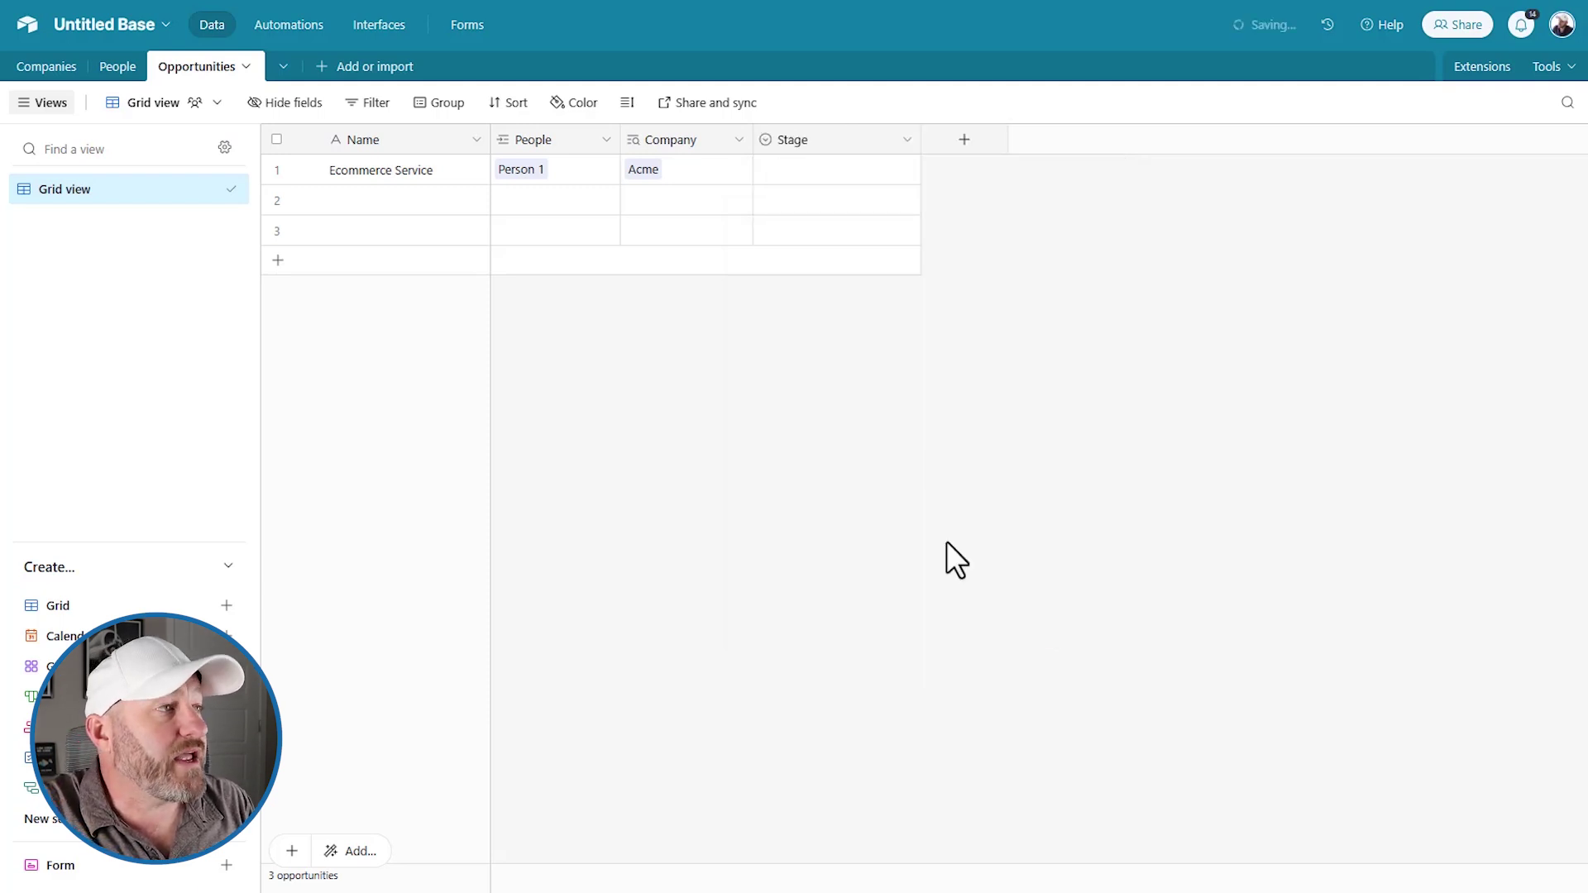
{"action": "left_click", "coordinate": [794, 169]}
{"action": "left_click", "coordinate": [794, 169]}
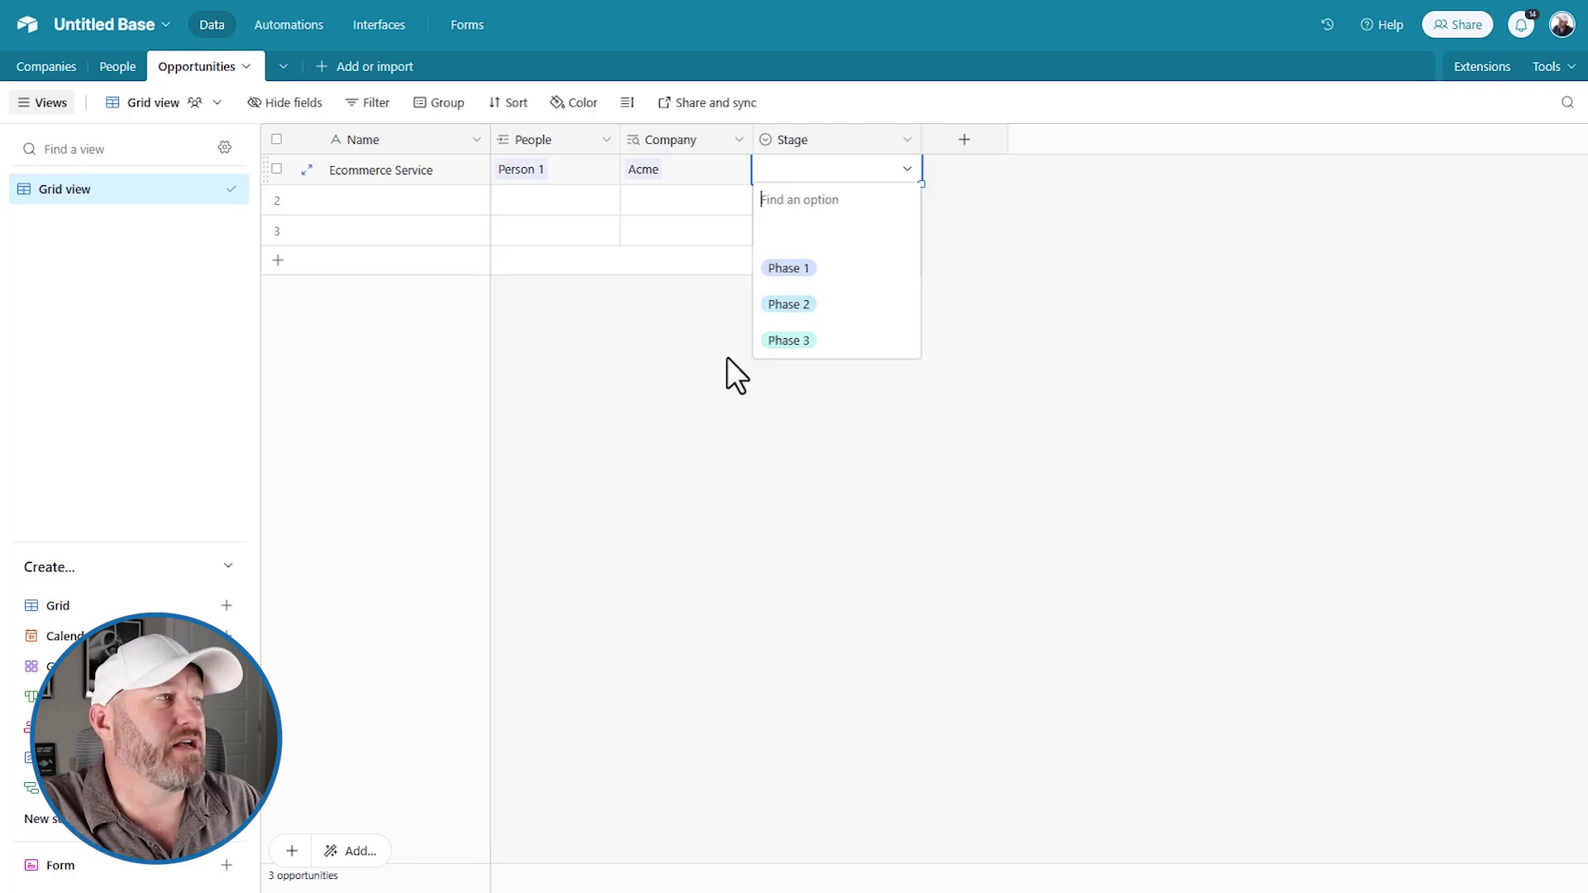
Close the Ecommerce Service Stage dropdown without choosing a phase.
{"action": "left_click", "coordinate": [673, 361]}
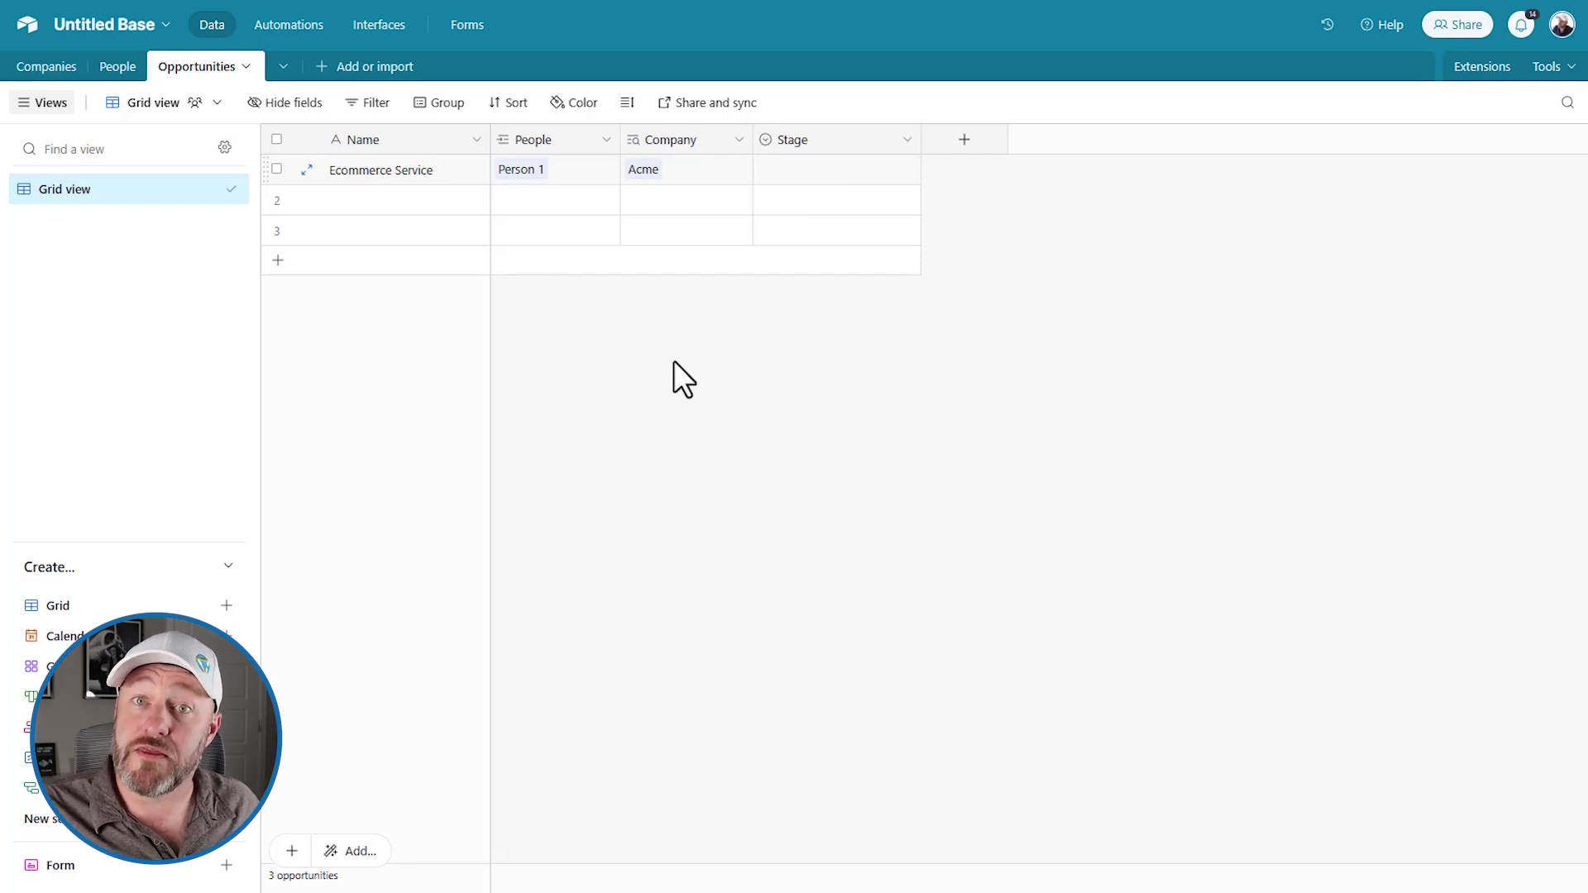
Start building a new interface from Interfaces and give it a coffee-cup icon.
{"action": "left_click", "coordinate": [377, 25]}
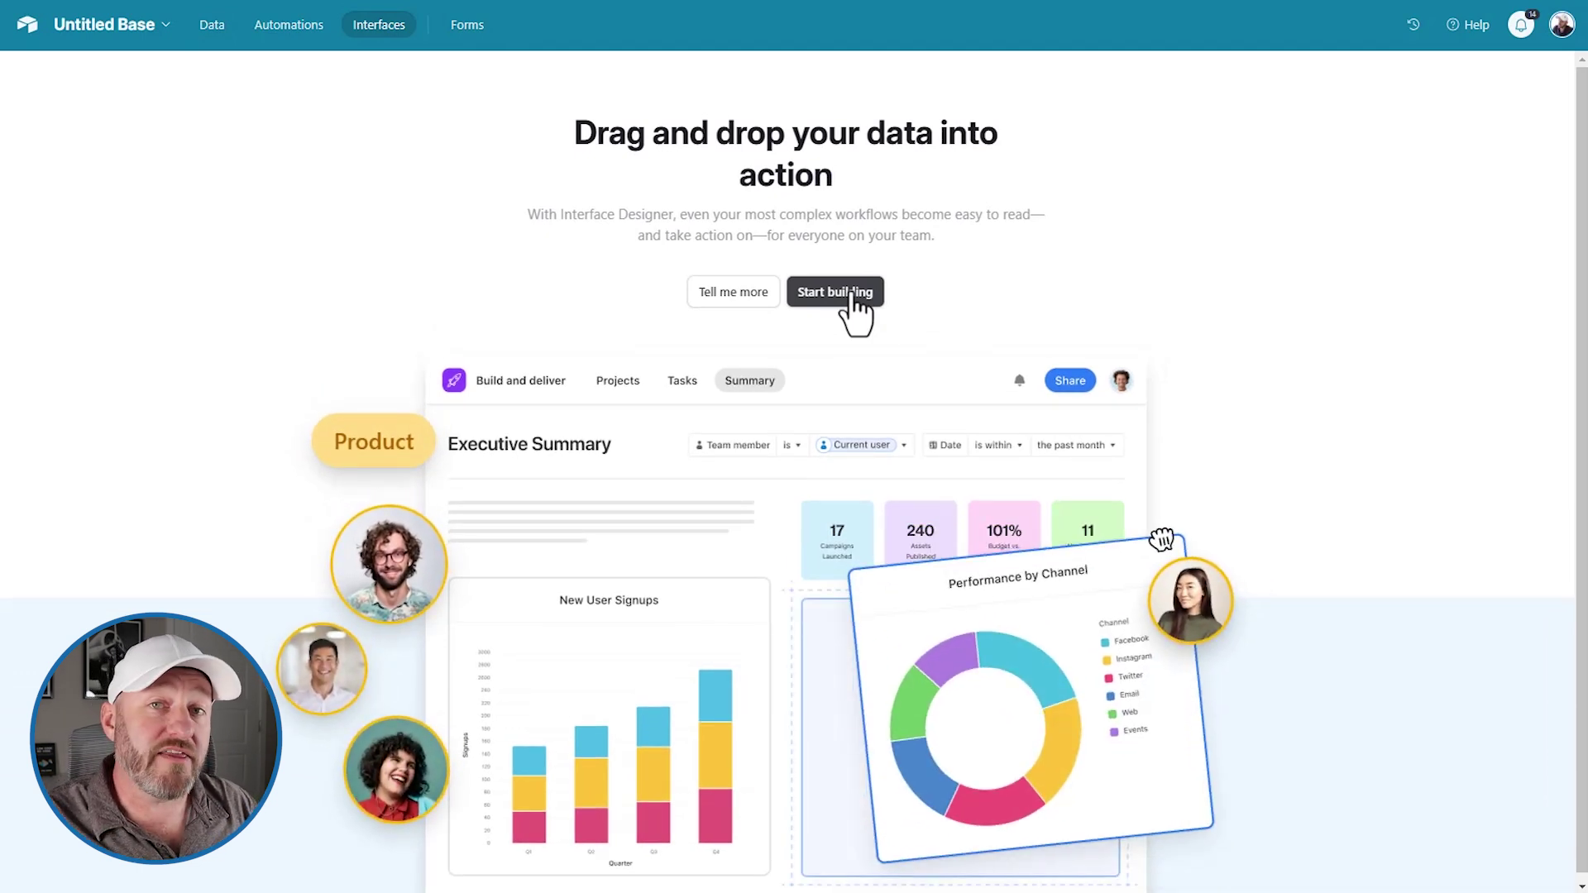
{"action": "left_click", "coordinate": [851, 297]}
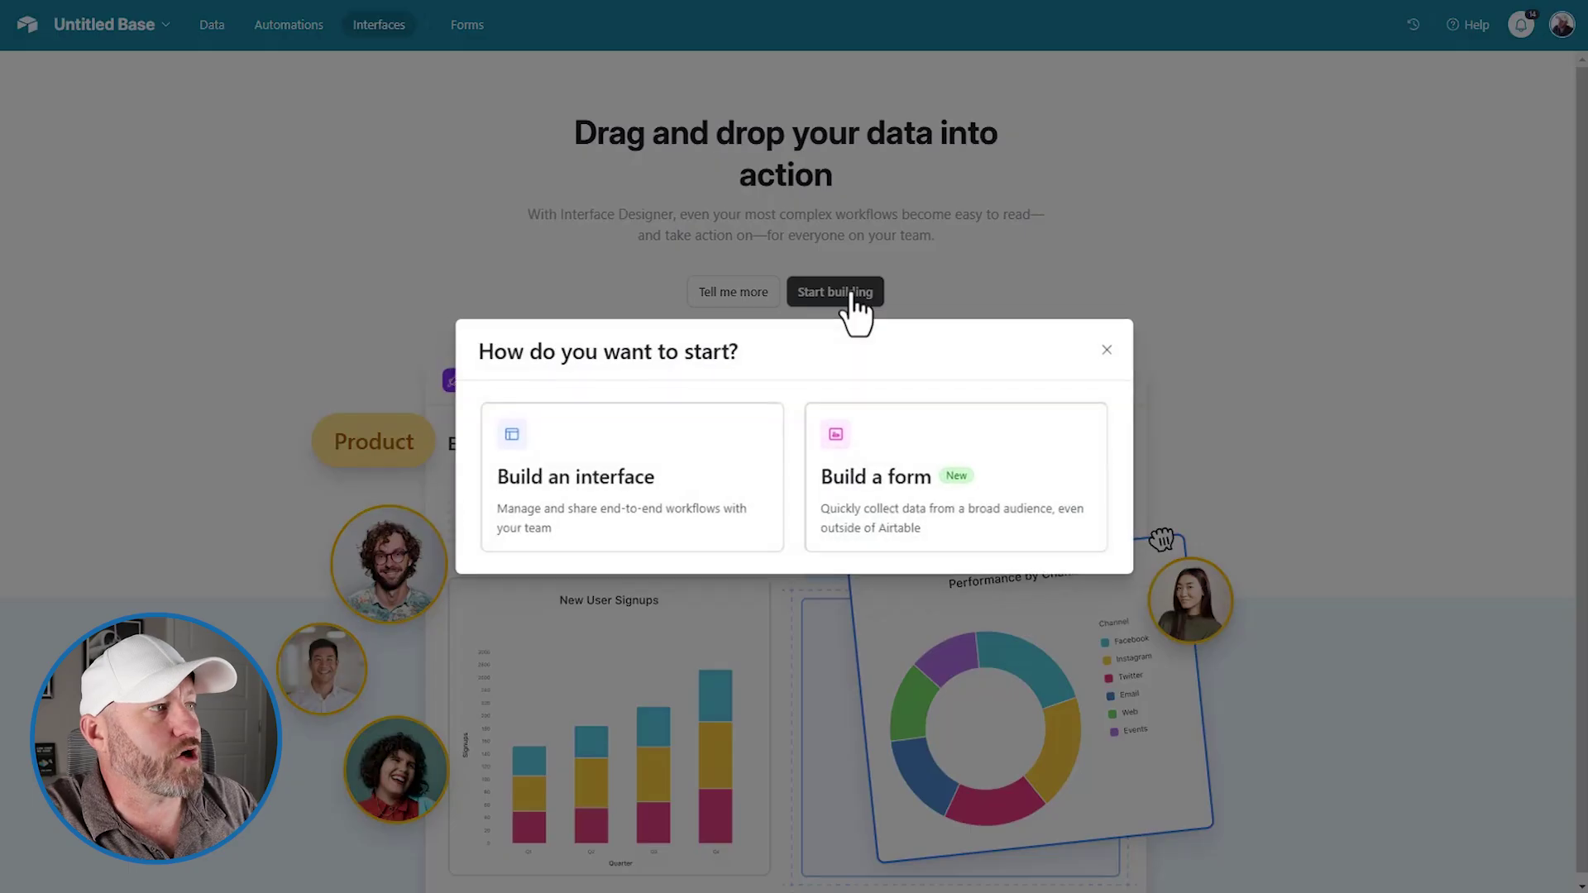
{"action": "left_click", "coordinate": [595, 501]}
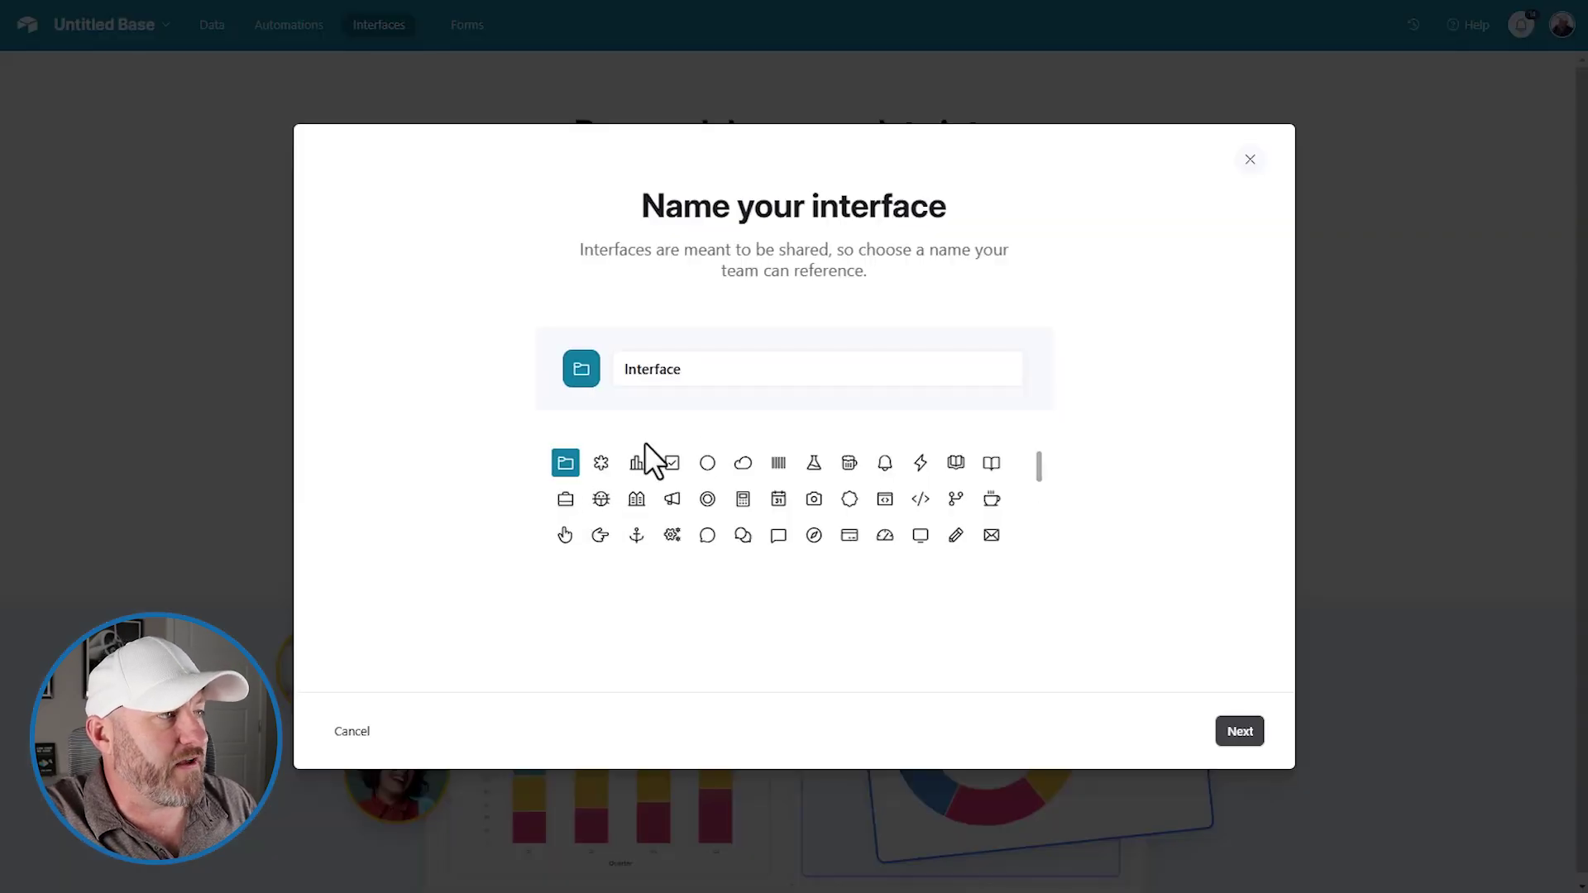
{"action": "left_click", "coordinate": [692, 374]}
{"action": "double_click", "coordinate": [691, 374]}
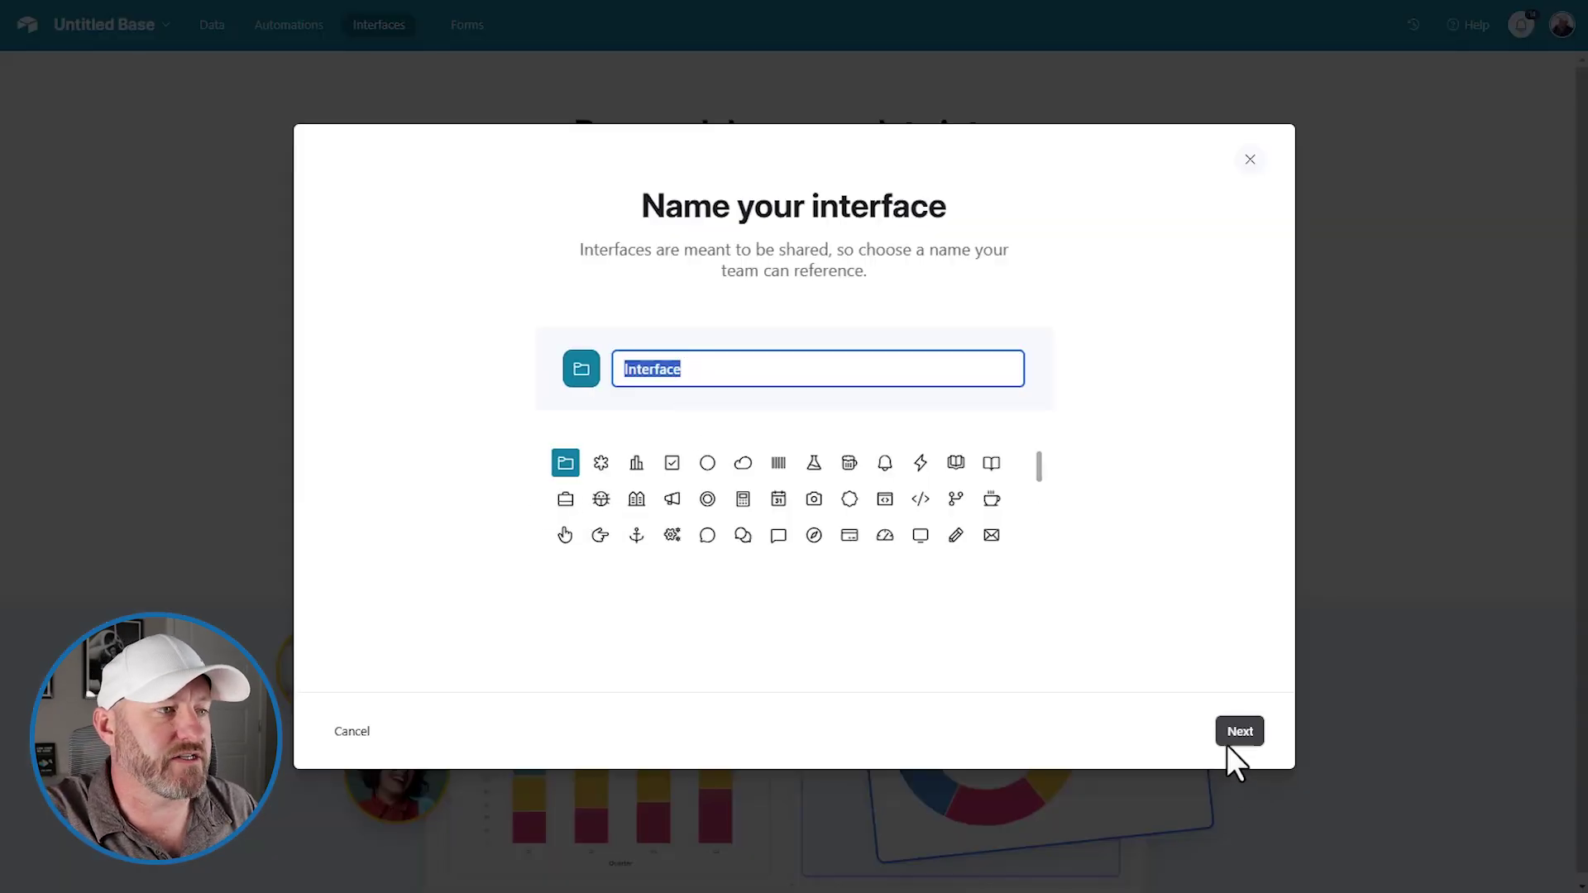
{"action": "left_click", "coordinate": [992, 499]}
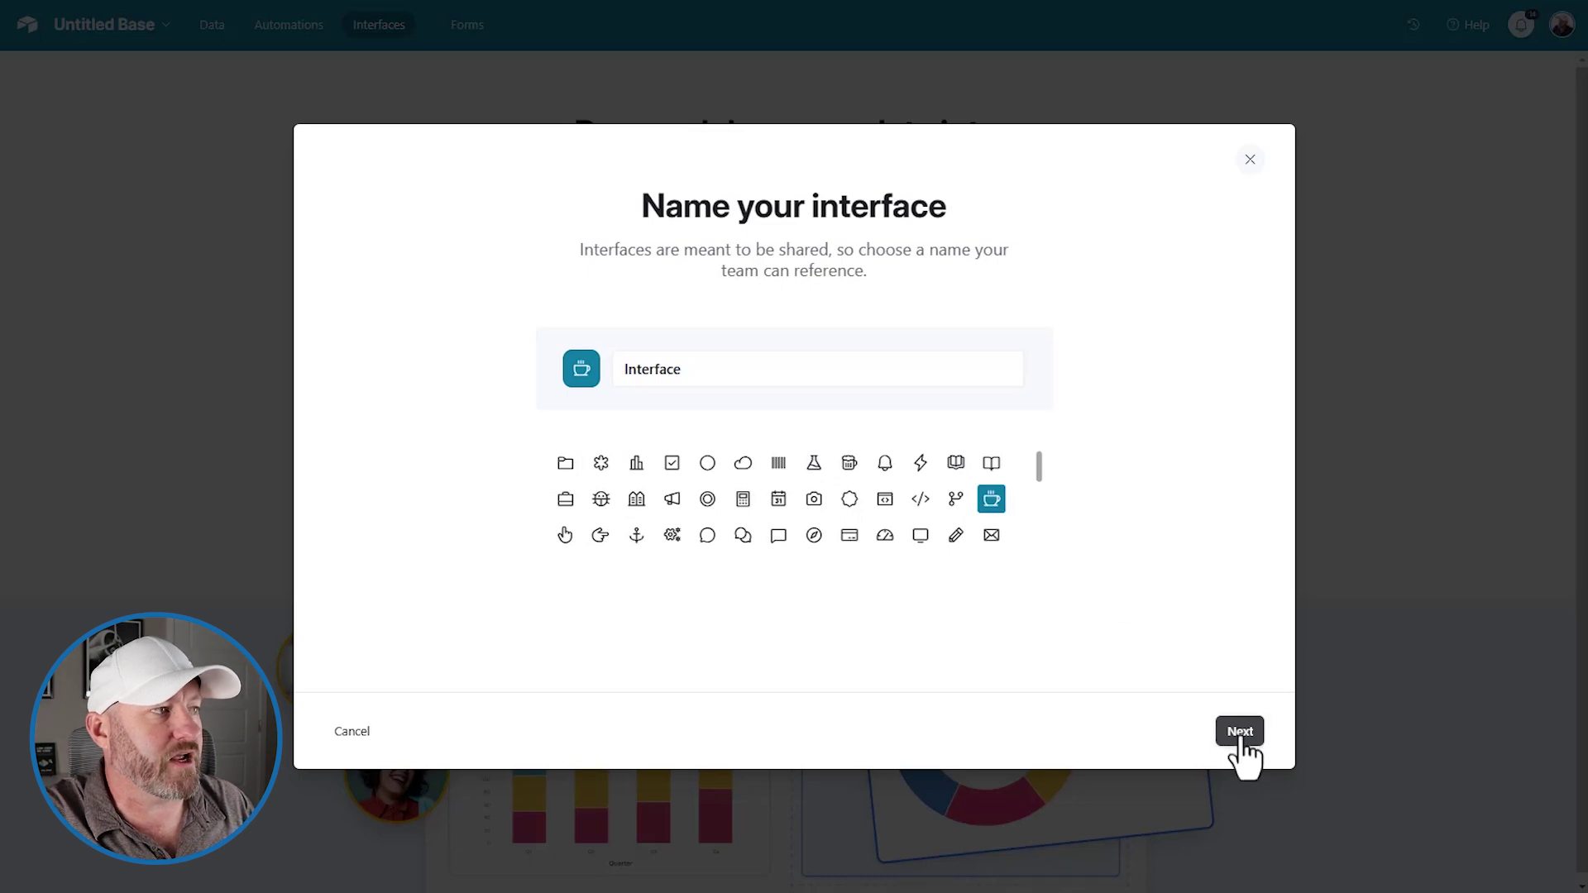
{"action": "left_click", "coordinate": [1240, 732]}
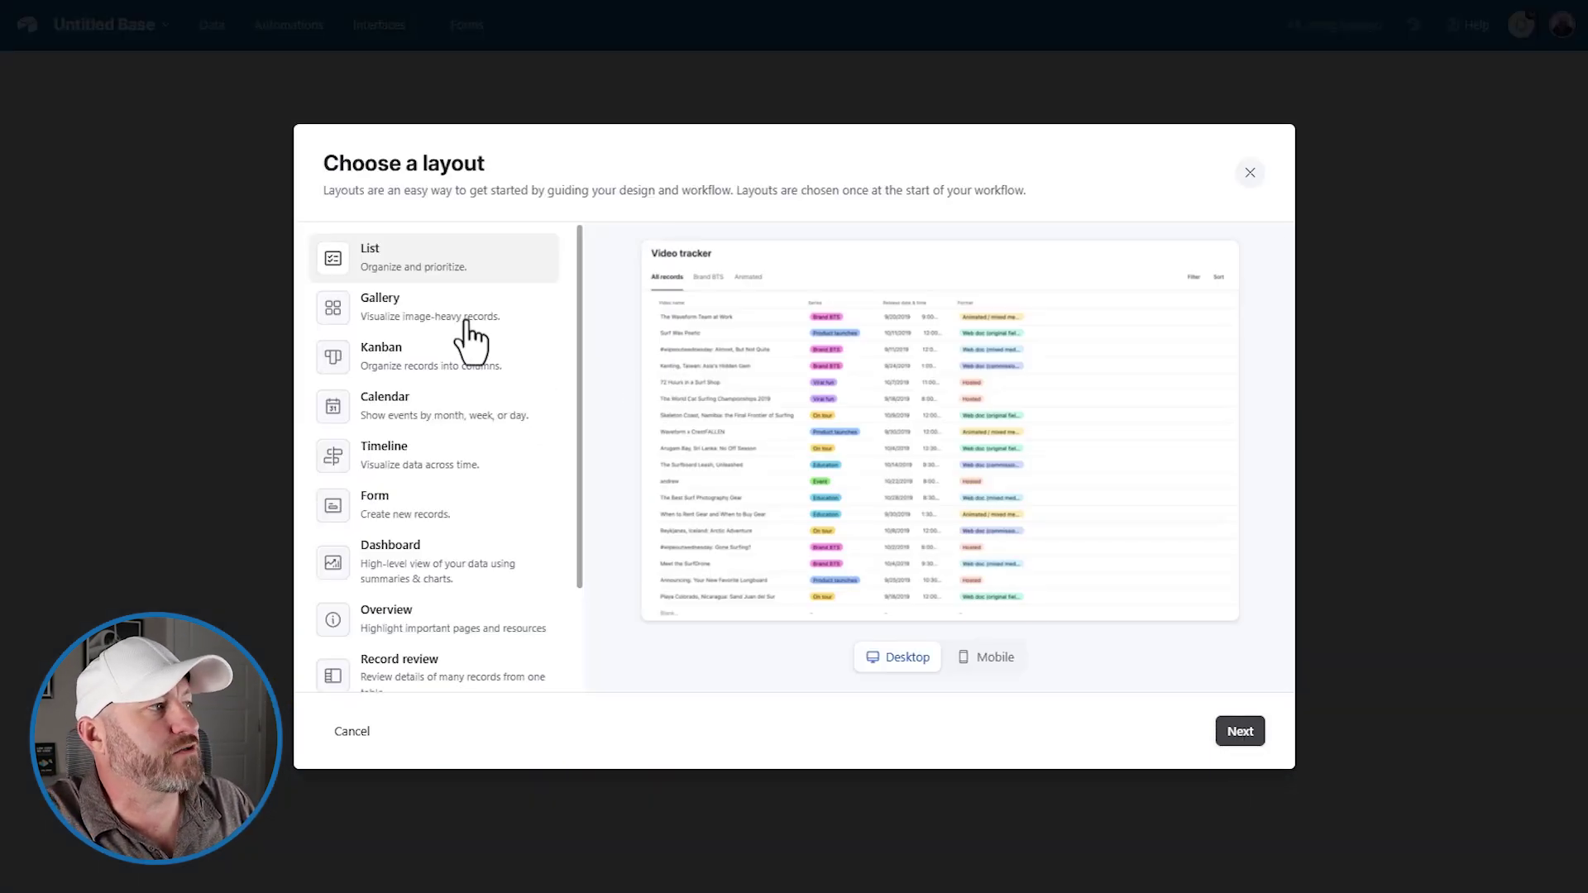
Choose the Kanban layout for the interface and continue to table connection.
{"action": "scroll", "coordinate": [455, 312], "scroll_direction": "down", "scroll_amount": 3}
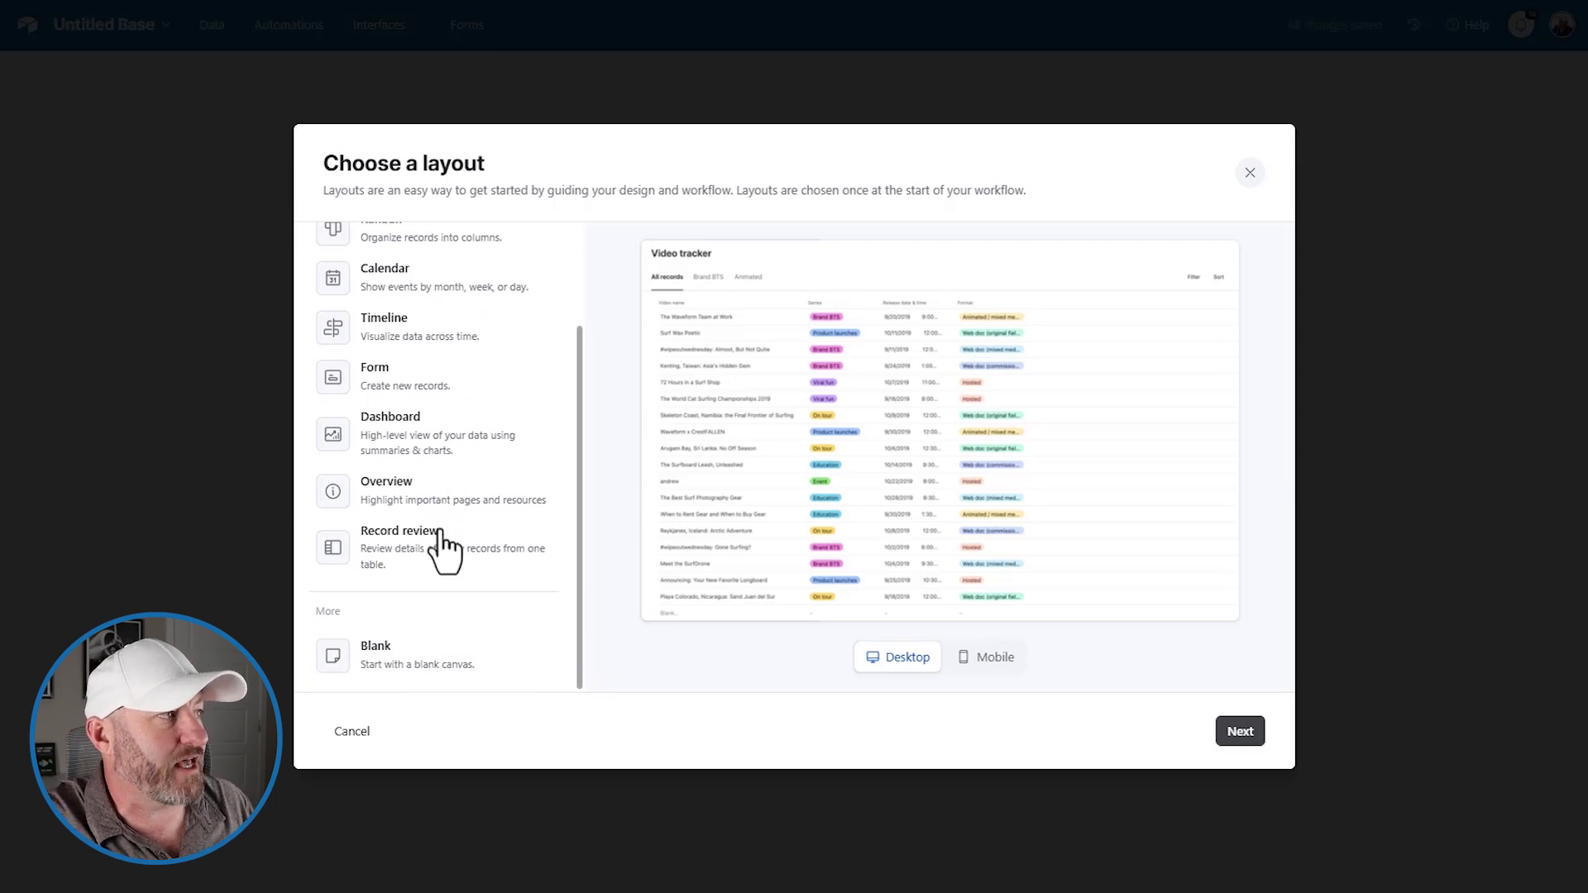
{"action": "scroll", "coordinate": [444, 549], "scroll_direction": "up", "scroll_amount": 3}
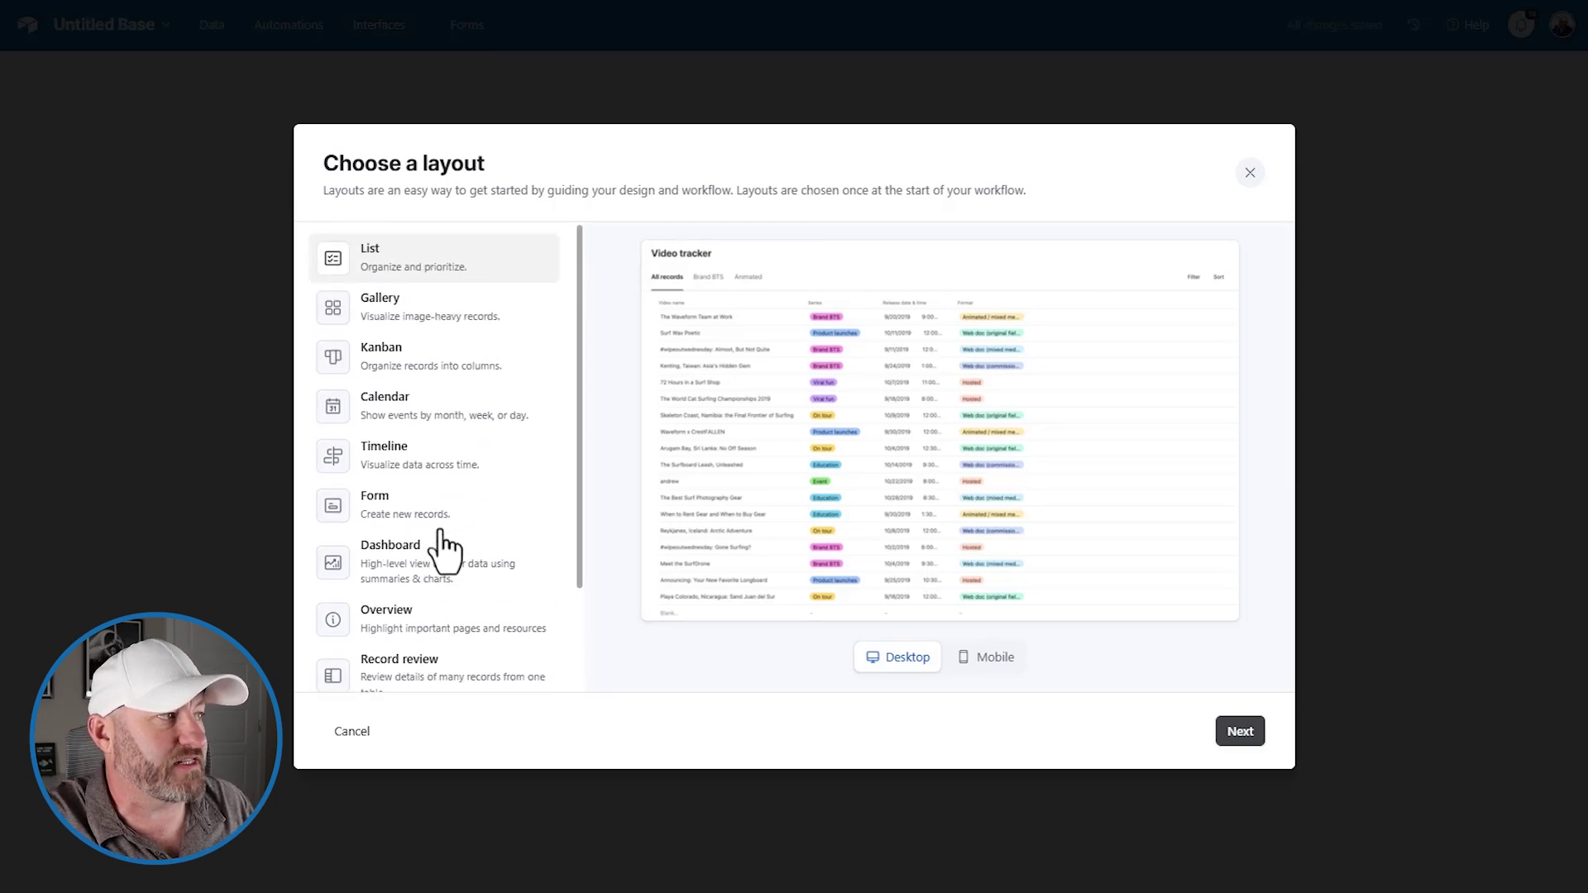
{"action": "left_click", "coordinate": [401, 364]}
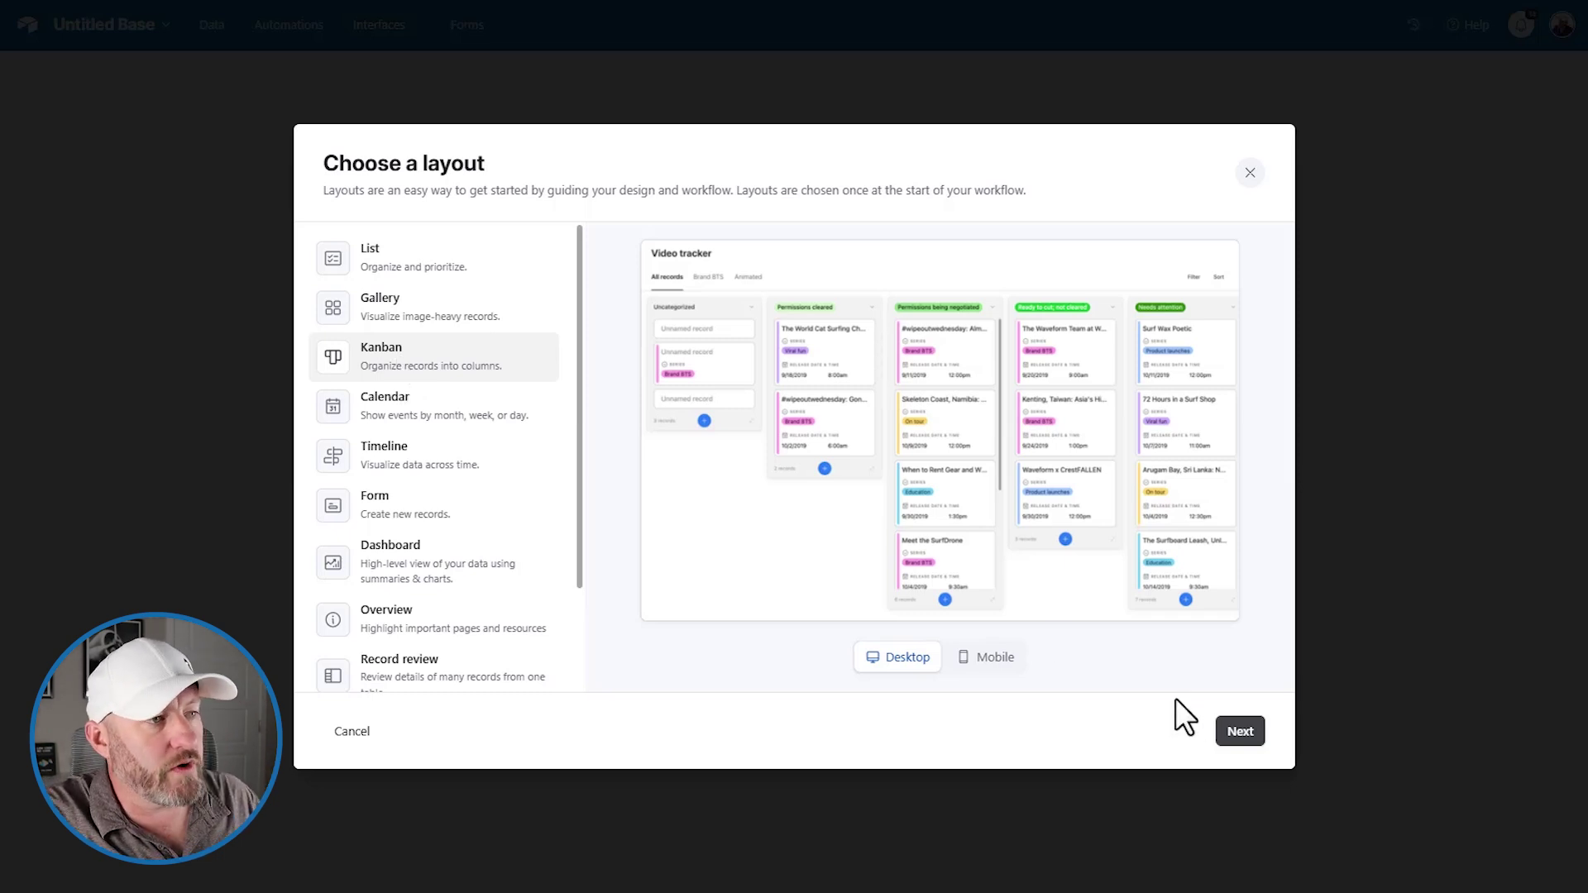
{"action": "left_click", "coordinate": [1240, 731]}
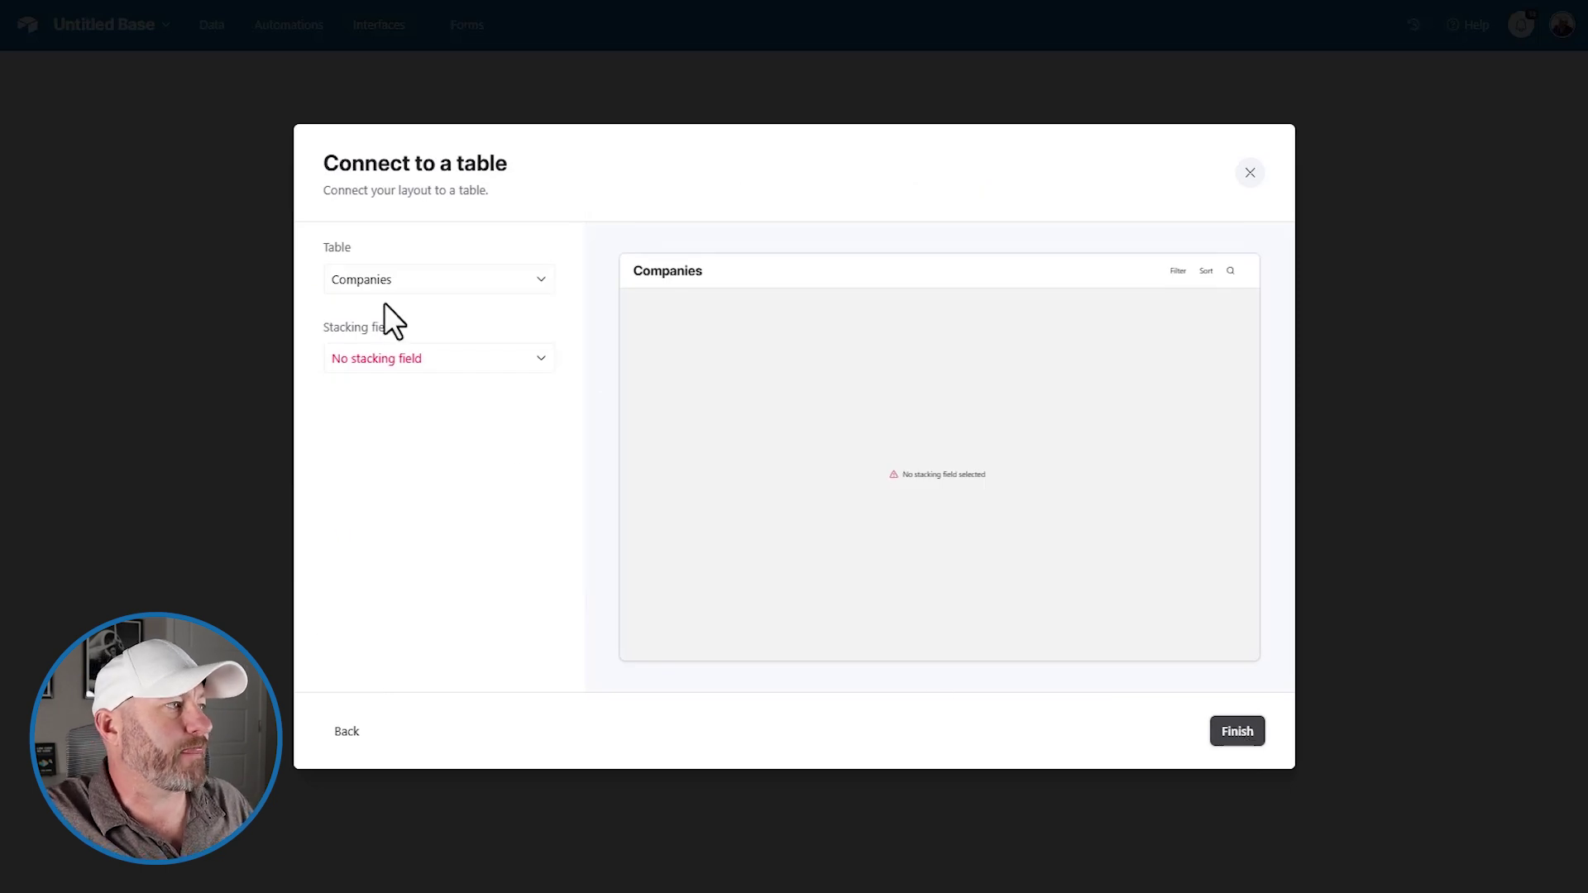
Connect the Kanban to the Opportunities table, keep Stage as the stacking field, and finish.
{"action": "left_click", "coordinate": [379, 278]}
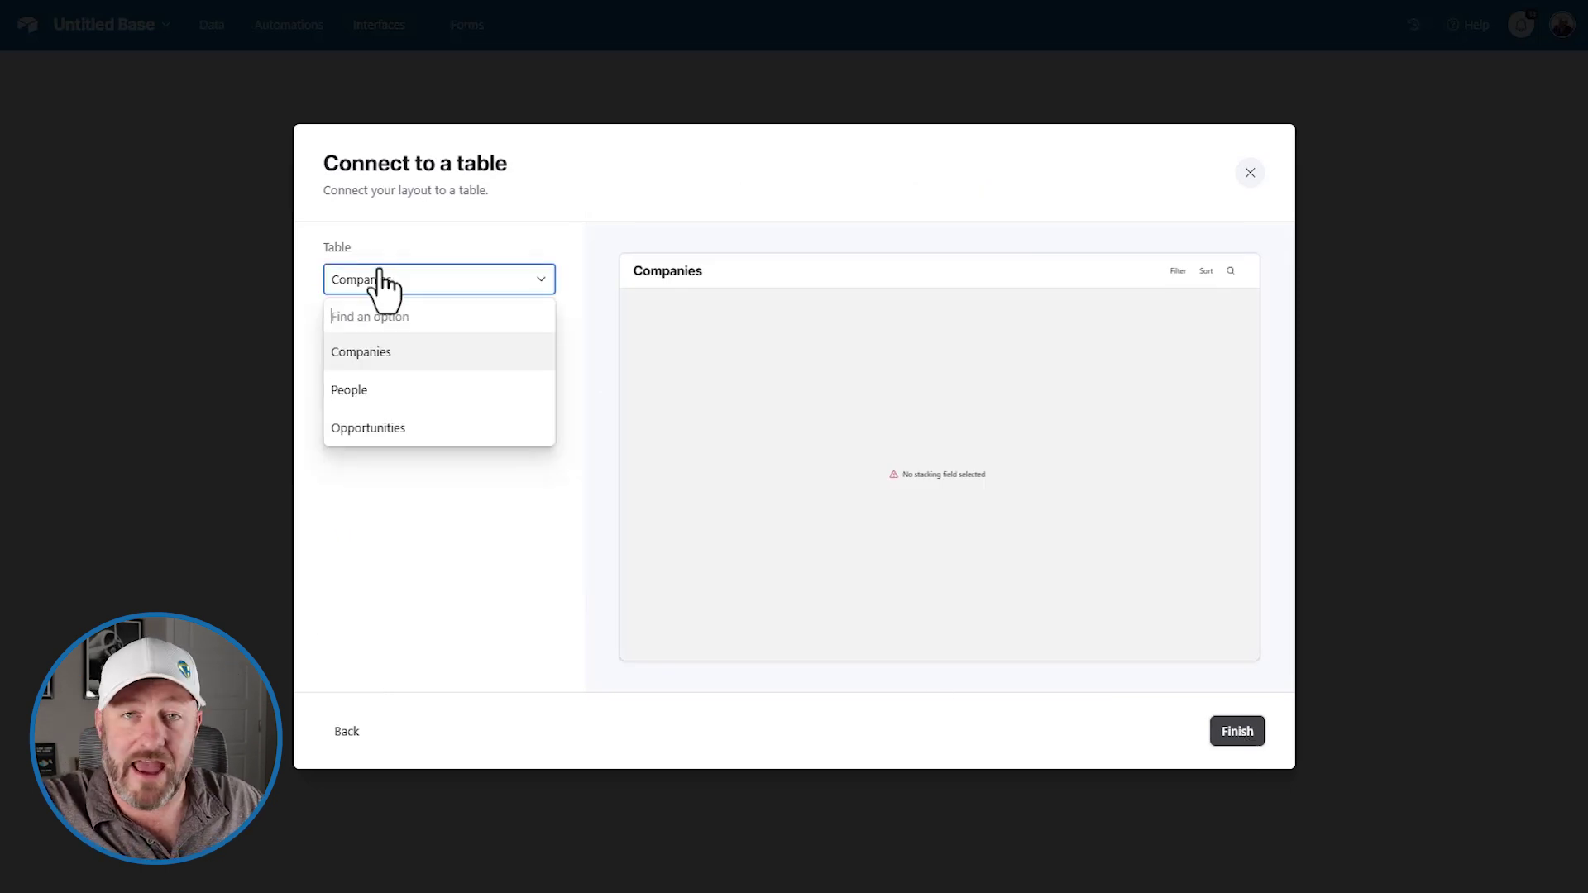
{"action": "left_click", "coordinate": [420, 427]}
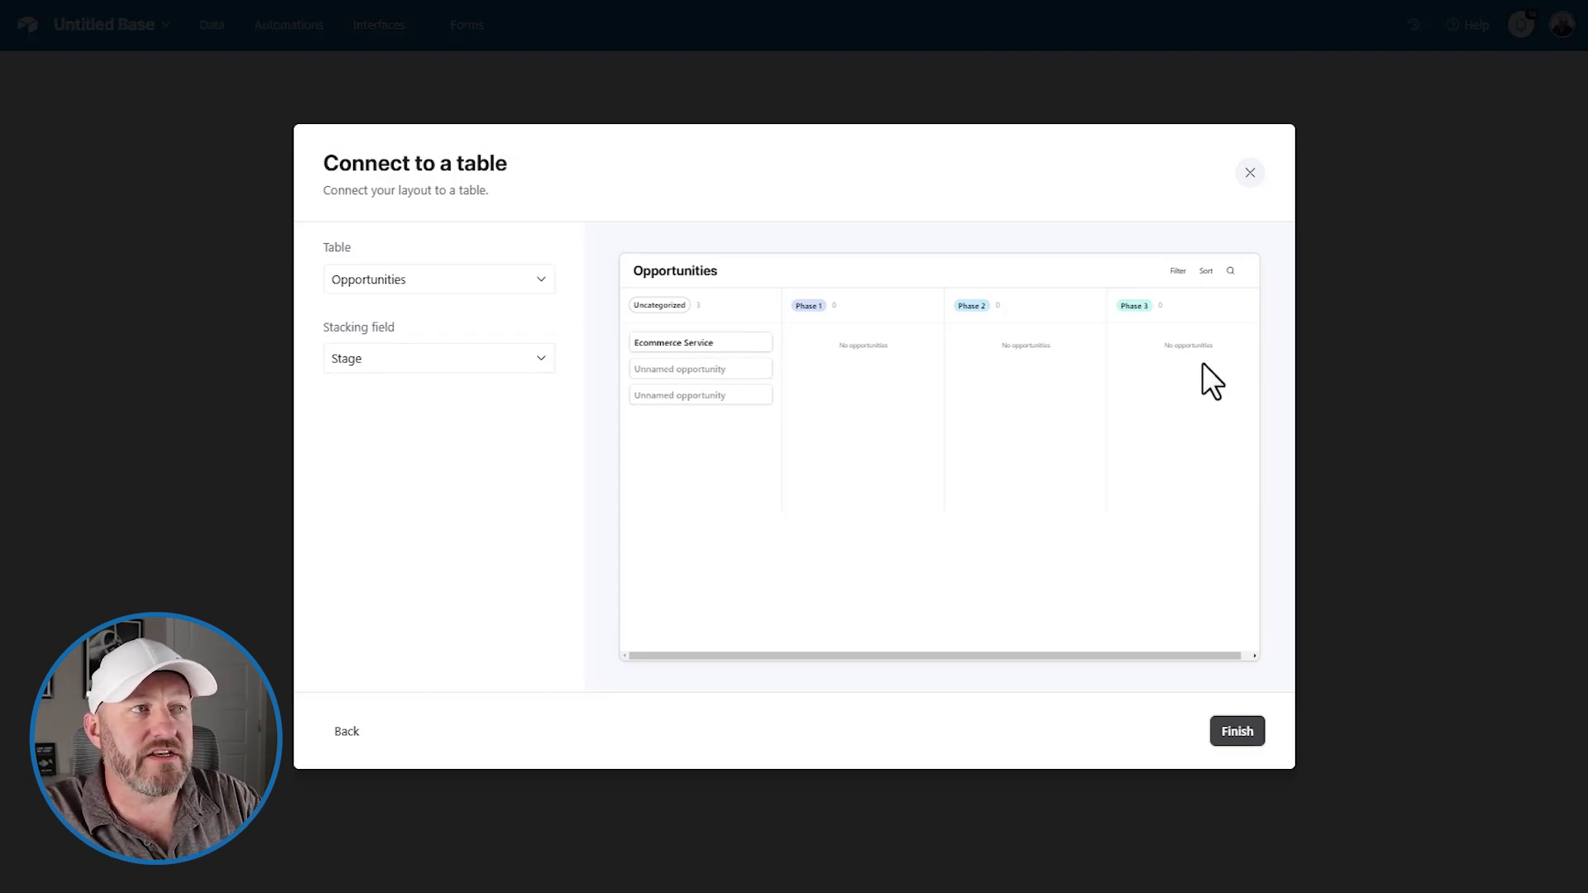
{"action": "left_click", "coordinate": [1230, 736]}
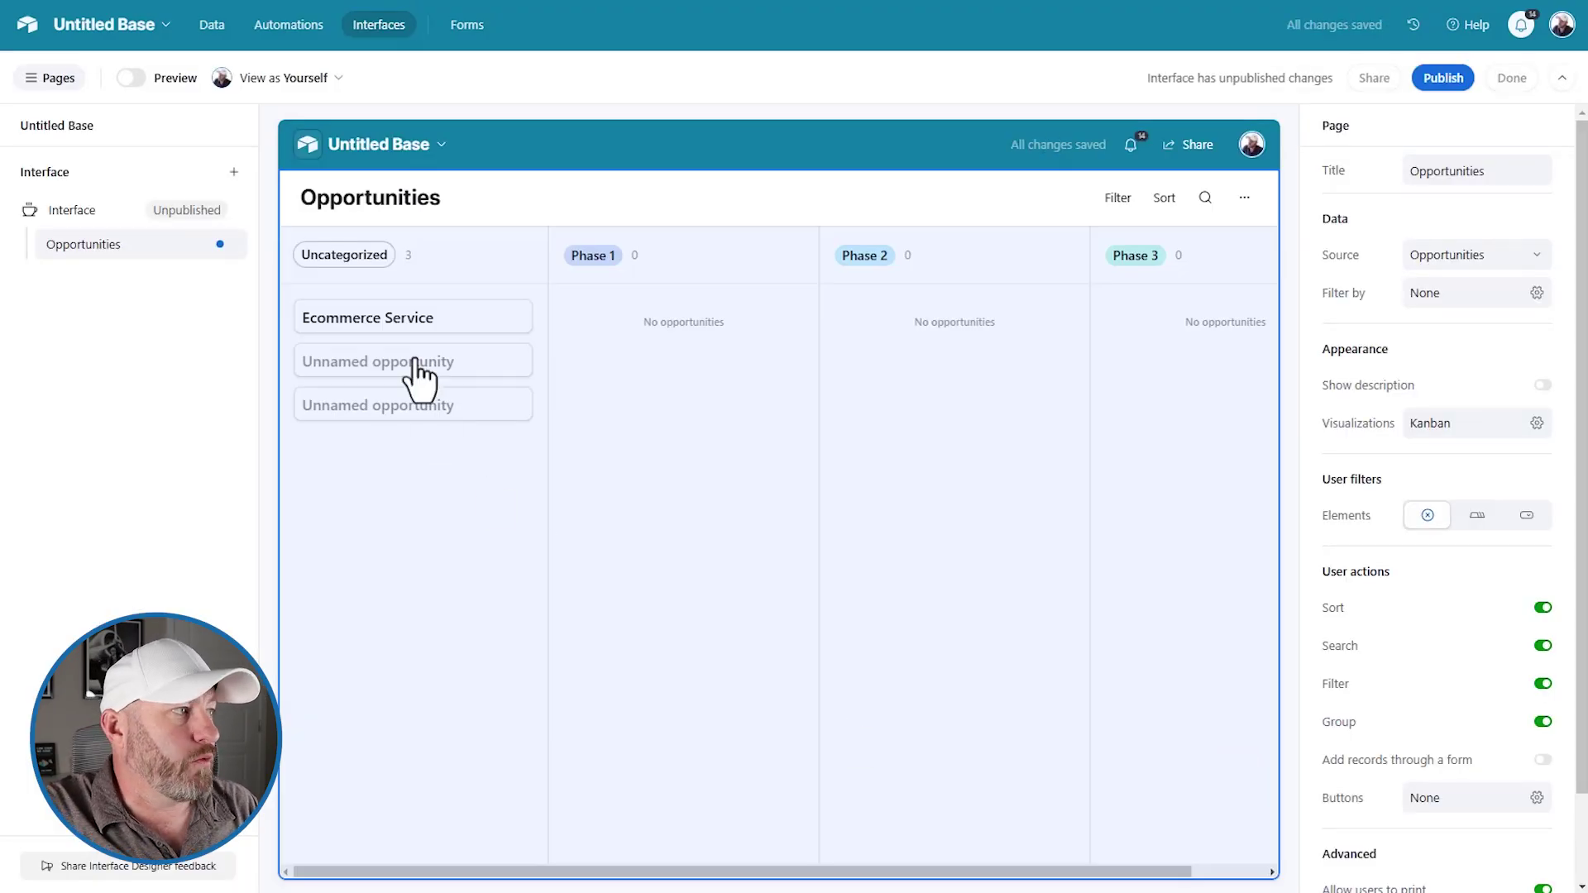
Select the Kanban board and try opening the Ecommerce Service card.
{"action": "left_click", "coordinate": [410, 322]}
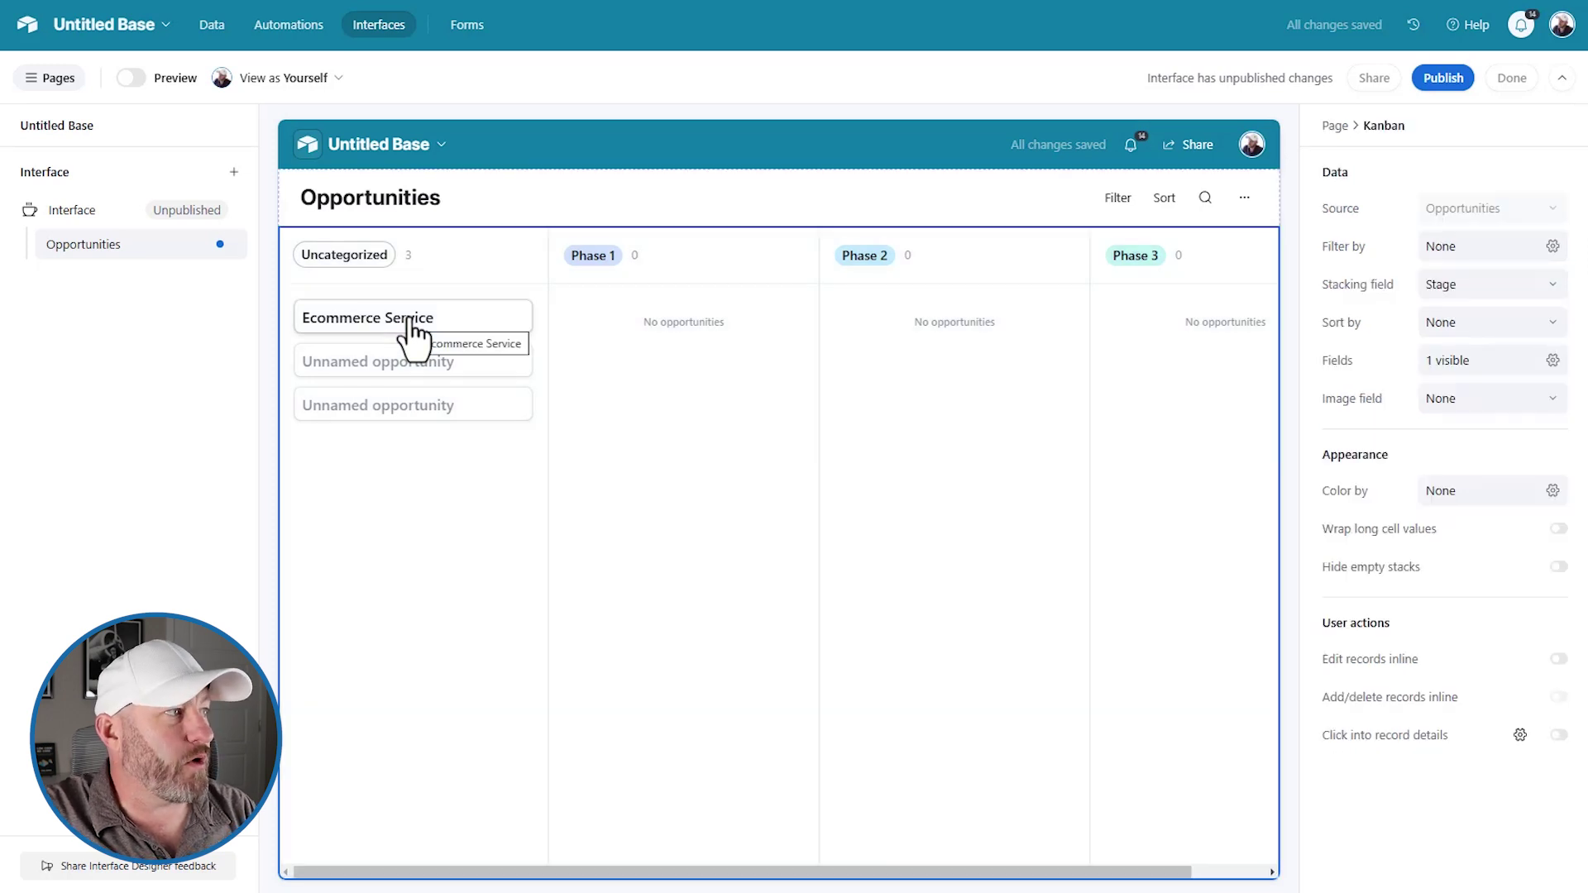
{"action": "left_click", "coordinate": [411, 323]}
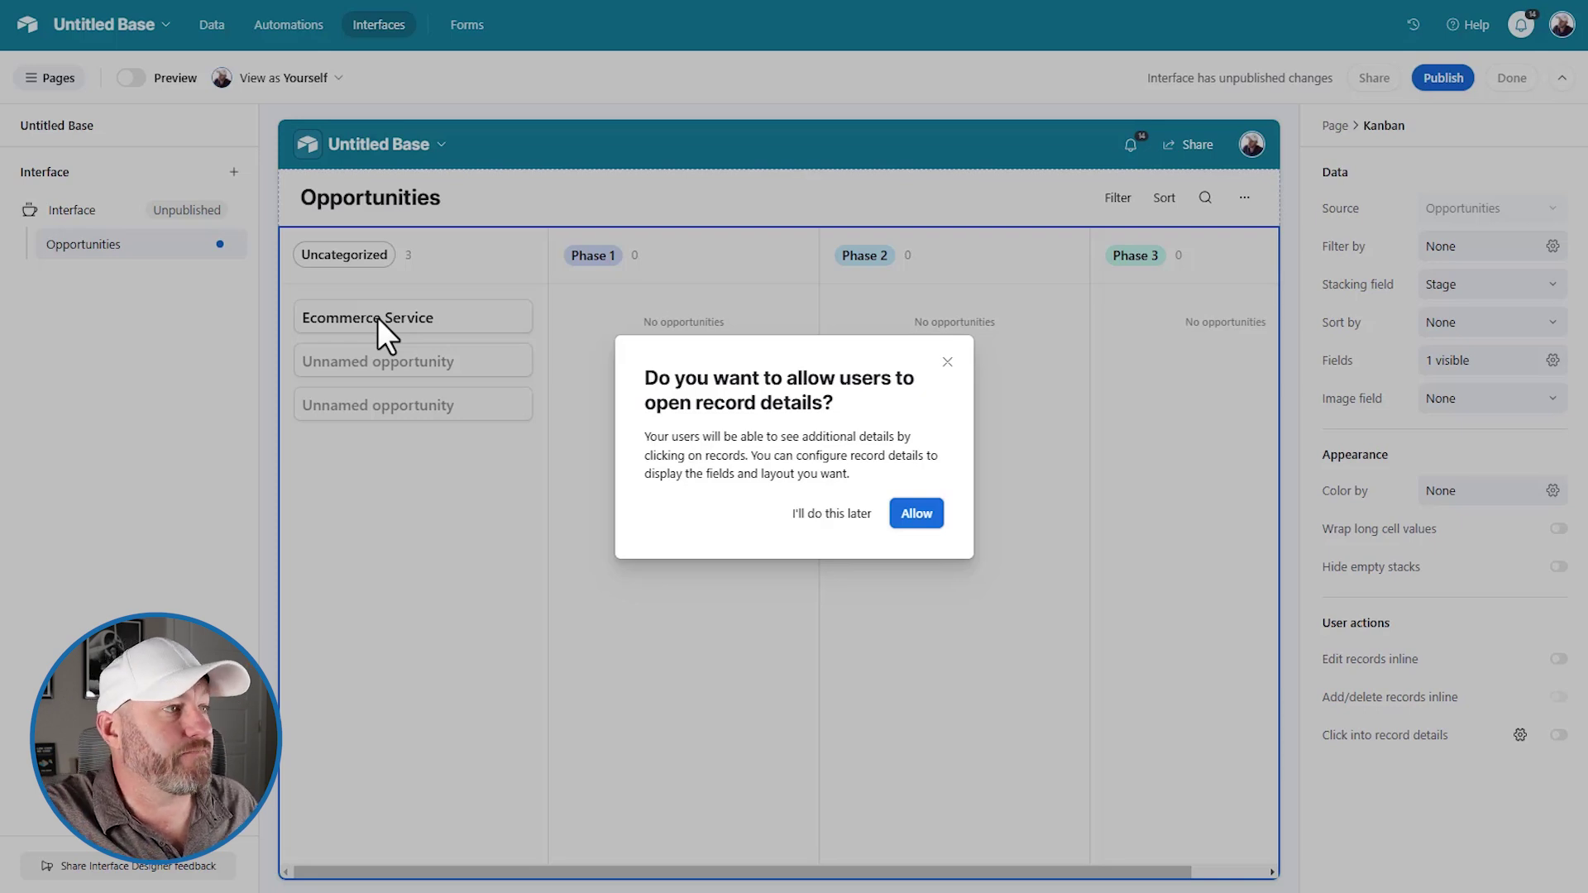
Allow opening record details, then check the Opportunity Detail page's visible fields.
{"action": "left_click", "coordinate": [916, 514]}
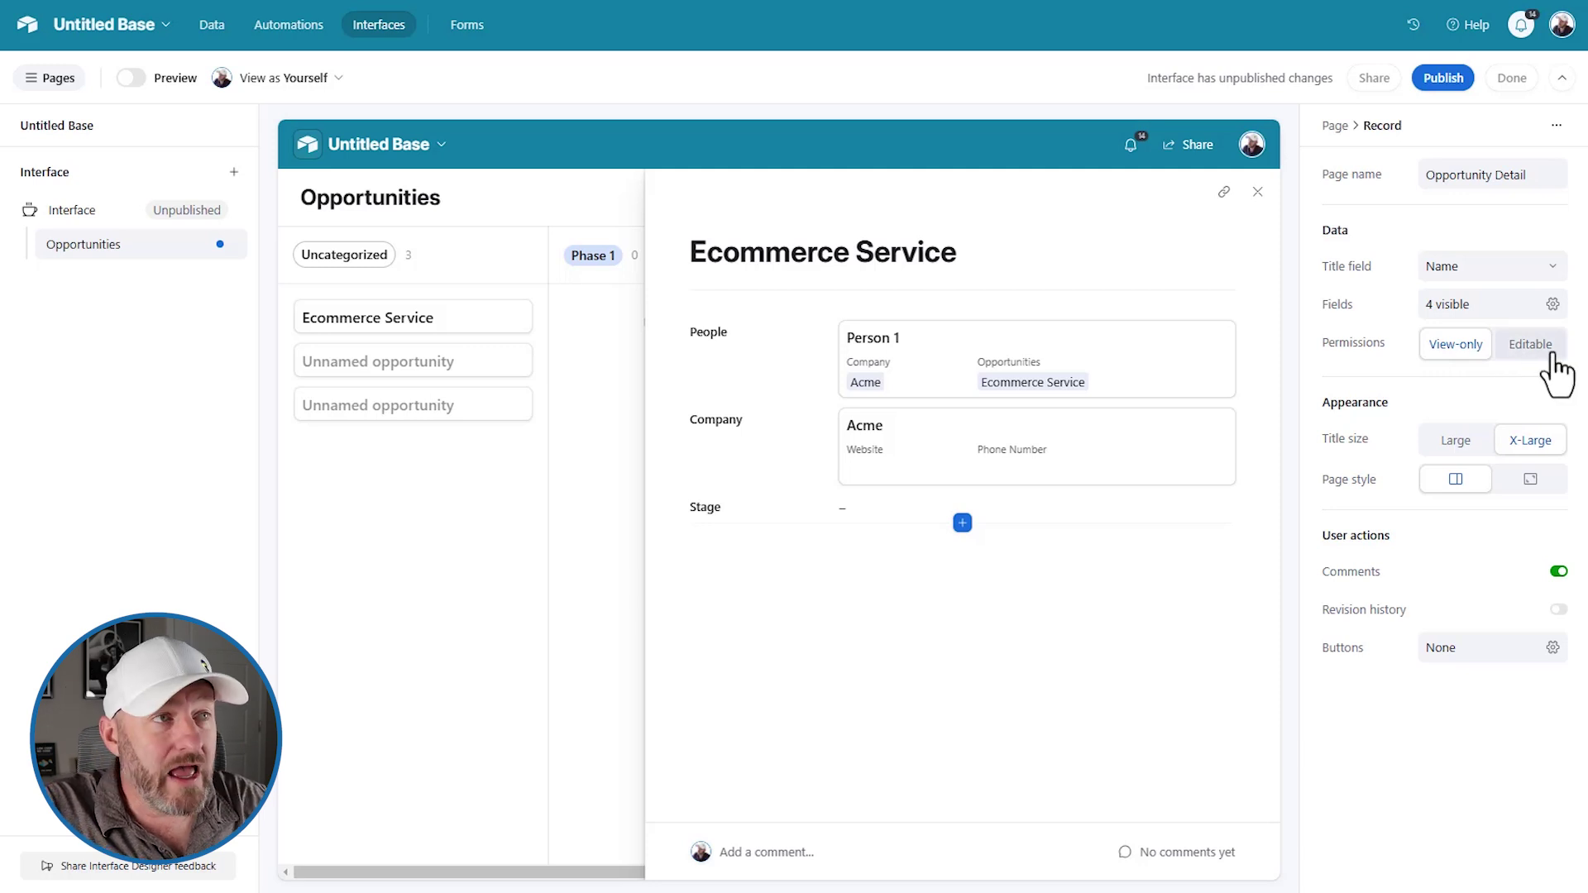
{"action": "left_click", "coordinate": [1492, 308]}
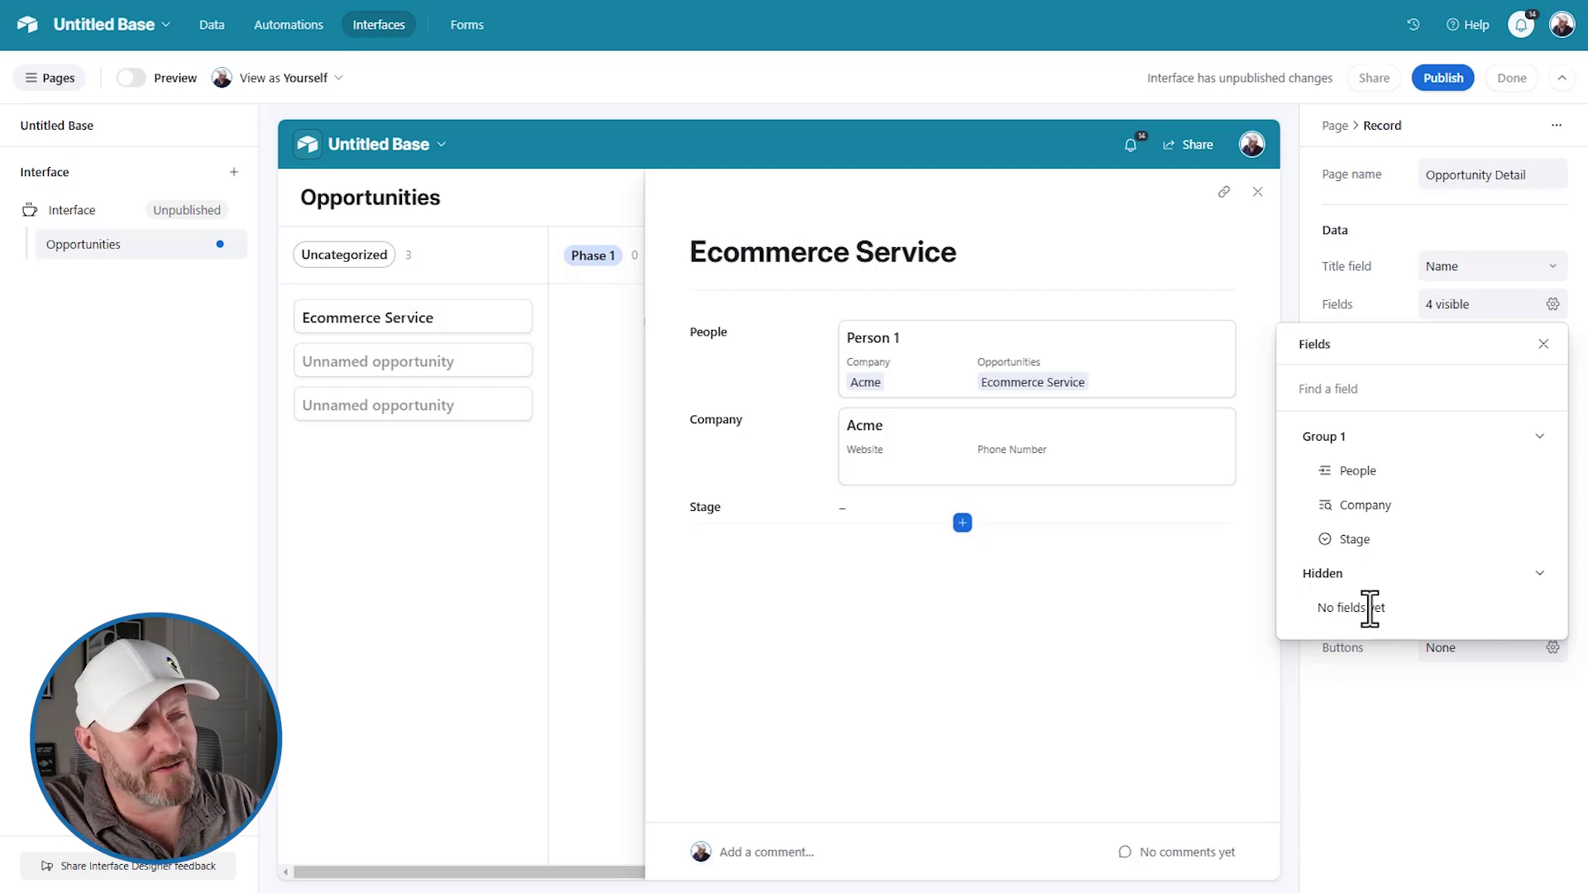
Publish the Opportunities interface and bring up its Share options.
{"action": "left_click", "coordinate": [1443, 78]}
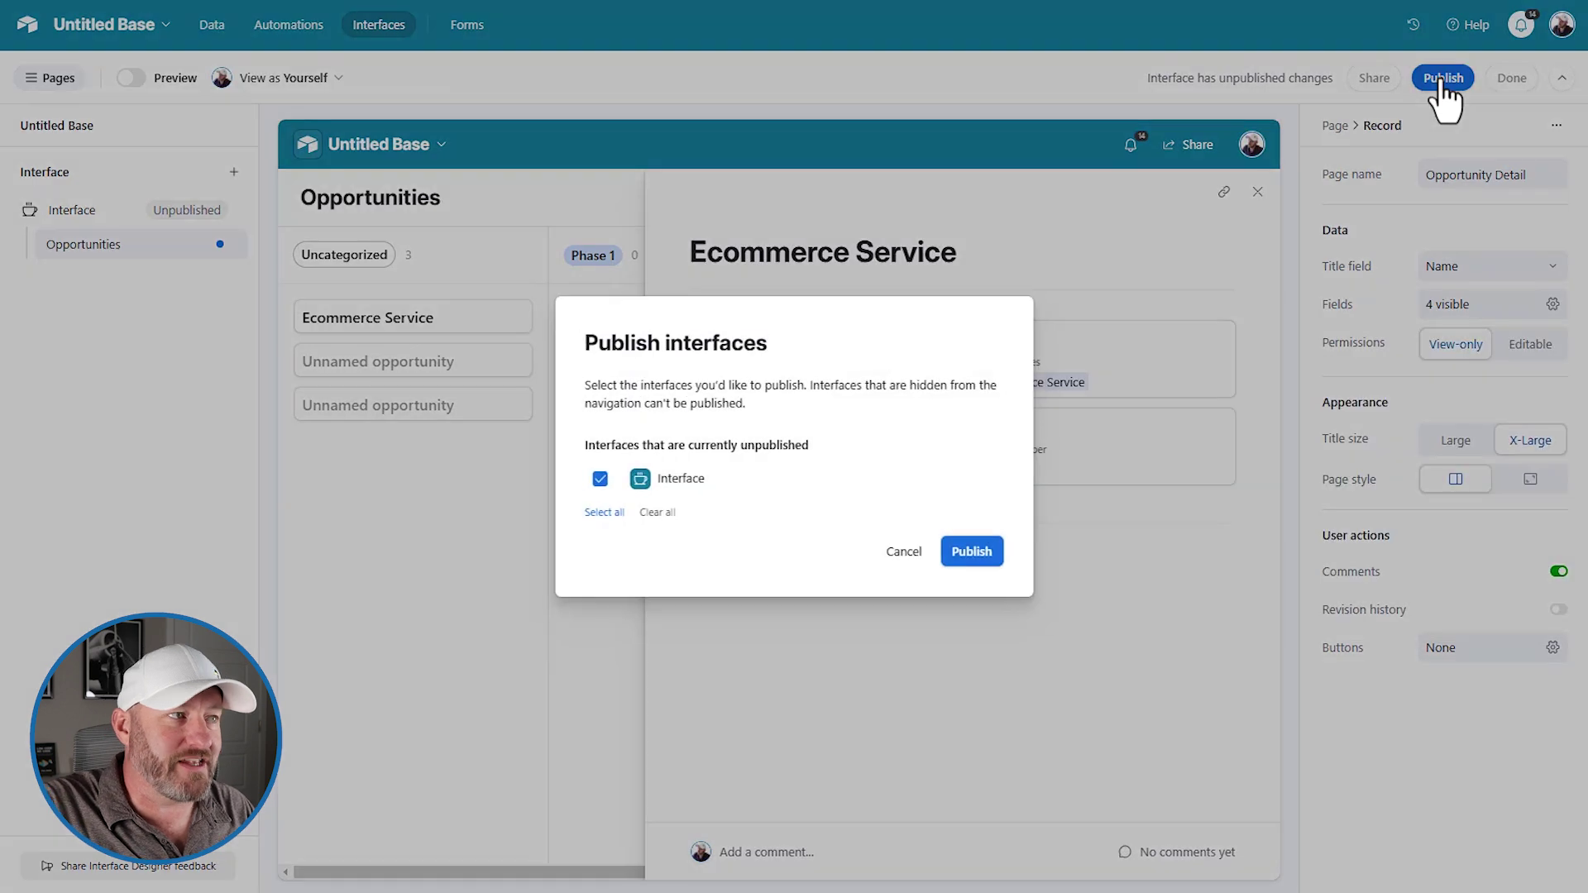
{"action": "left_click", "coordinate": [991, 553]}
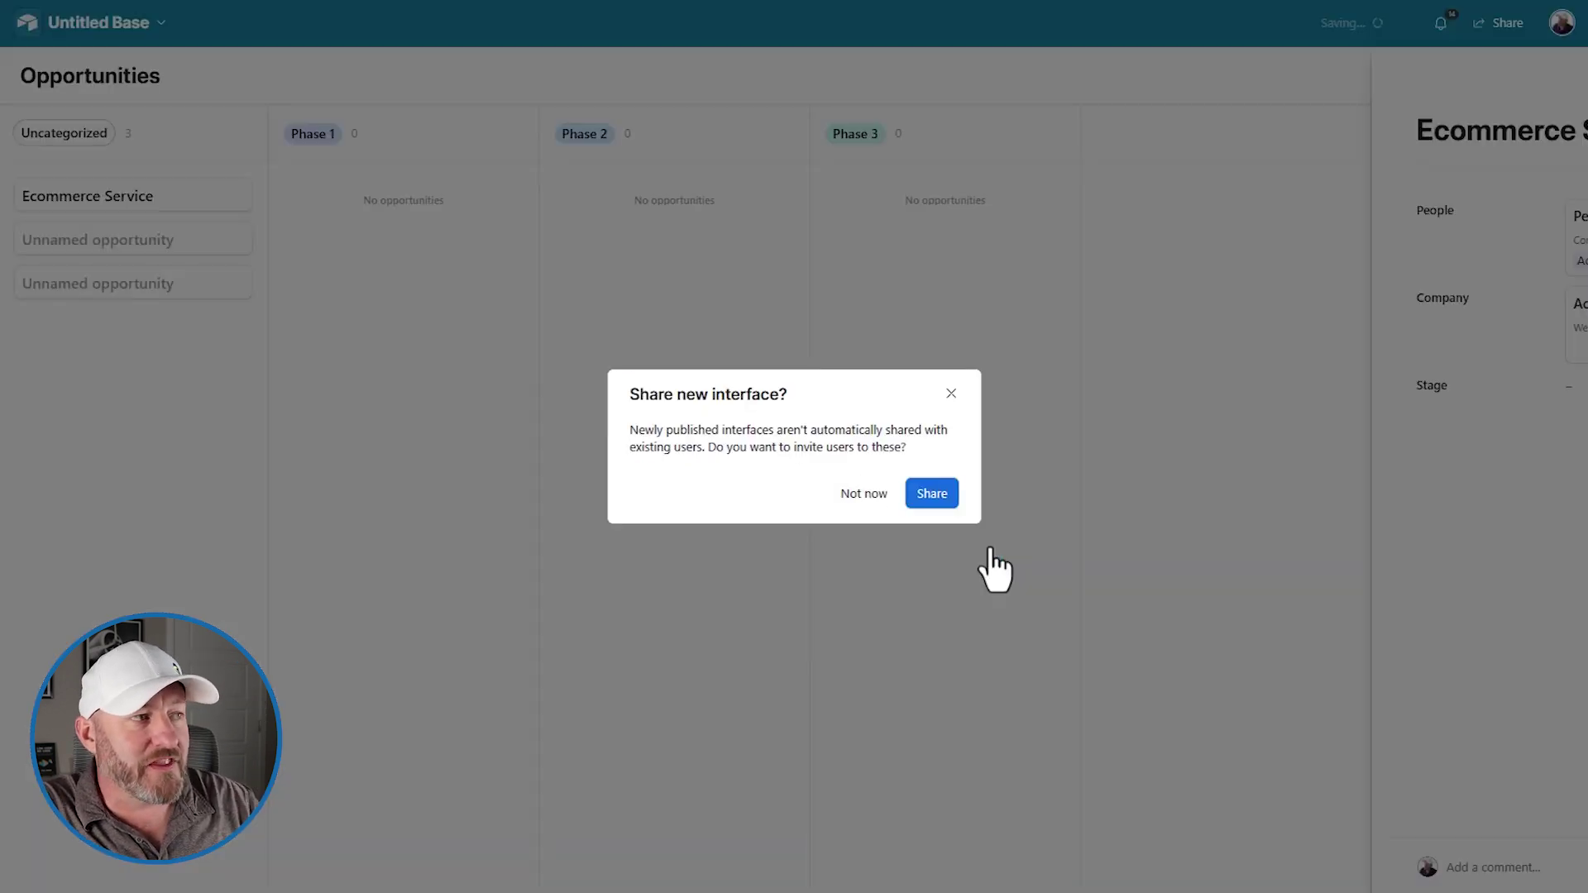
{"action": "left_click", "coordinate": [932, 496]}
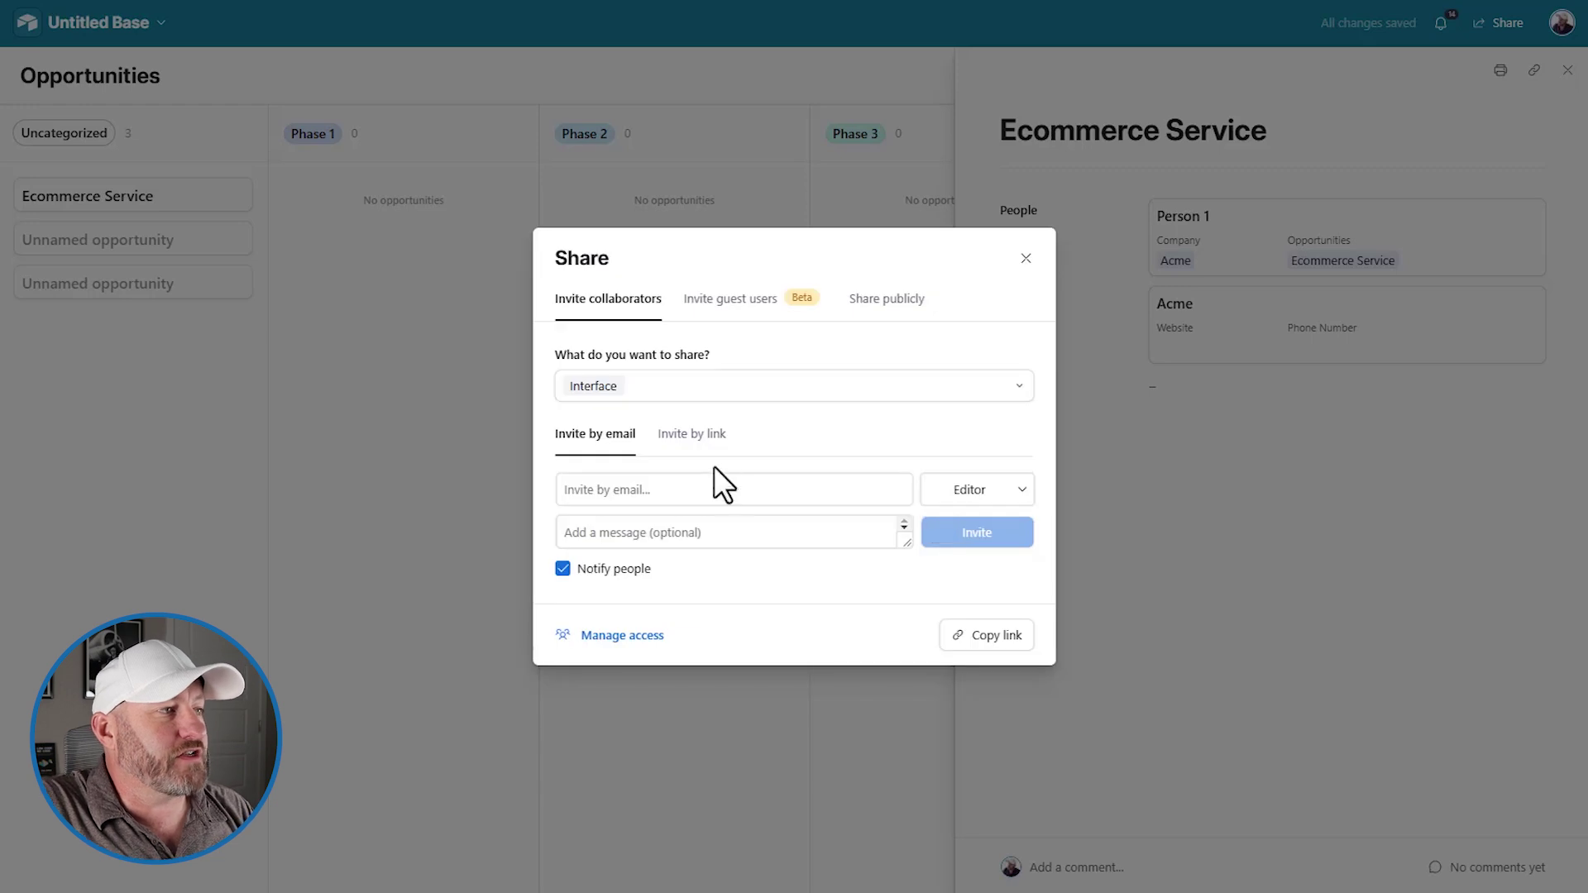
Review invitee permission levels, keeping Editor, check Invite by link, then close sharing.
{"action": "left_click", "coordinate": [980, 493]}
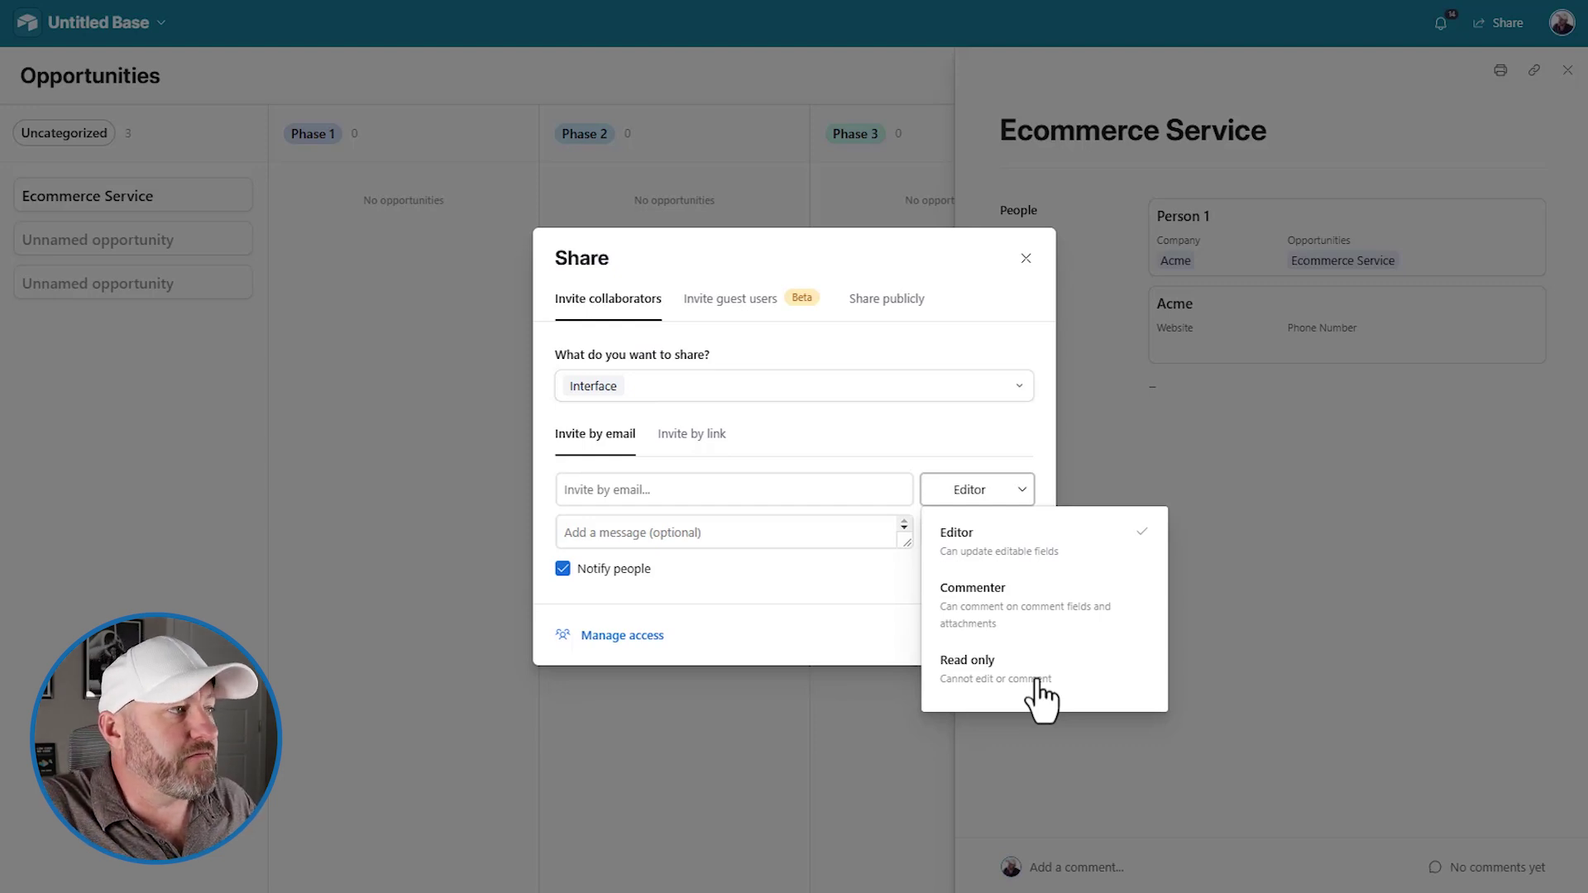
{"action": "left_click", "coordinate": [719, 493]}
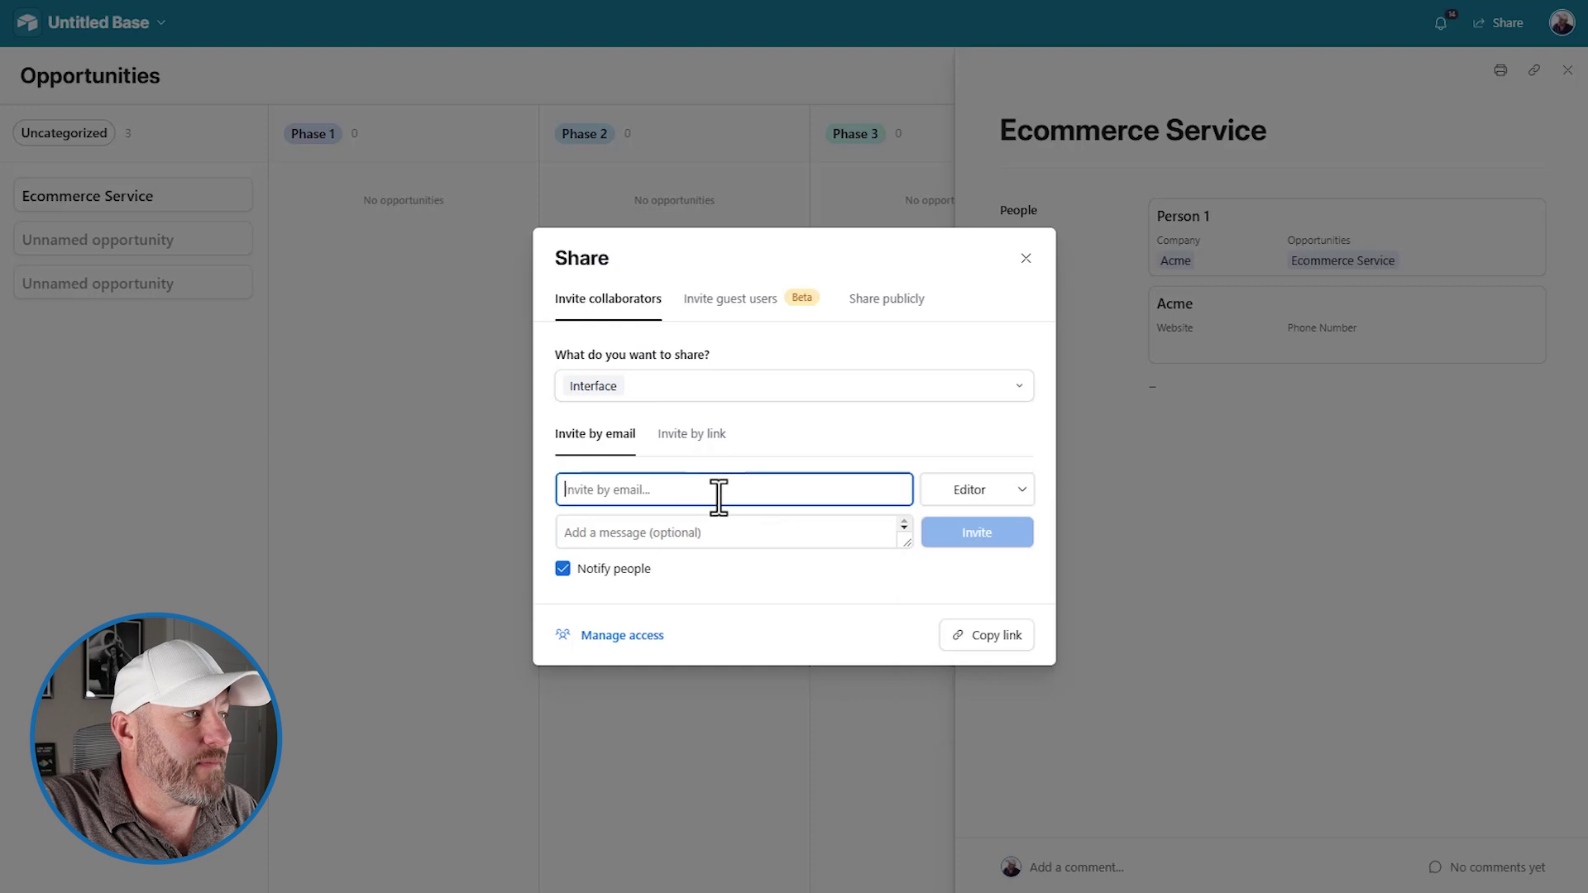
{"action": "left_click", "coordinate": [691, 434]}
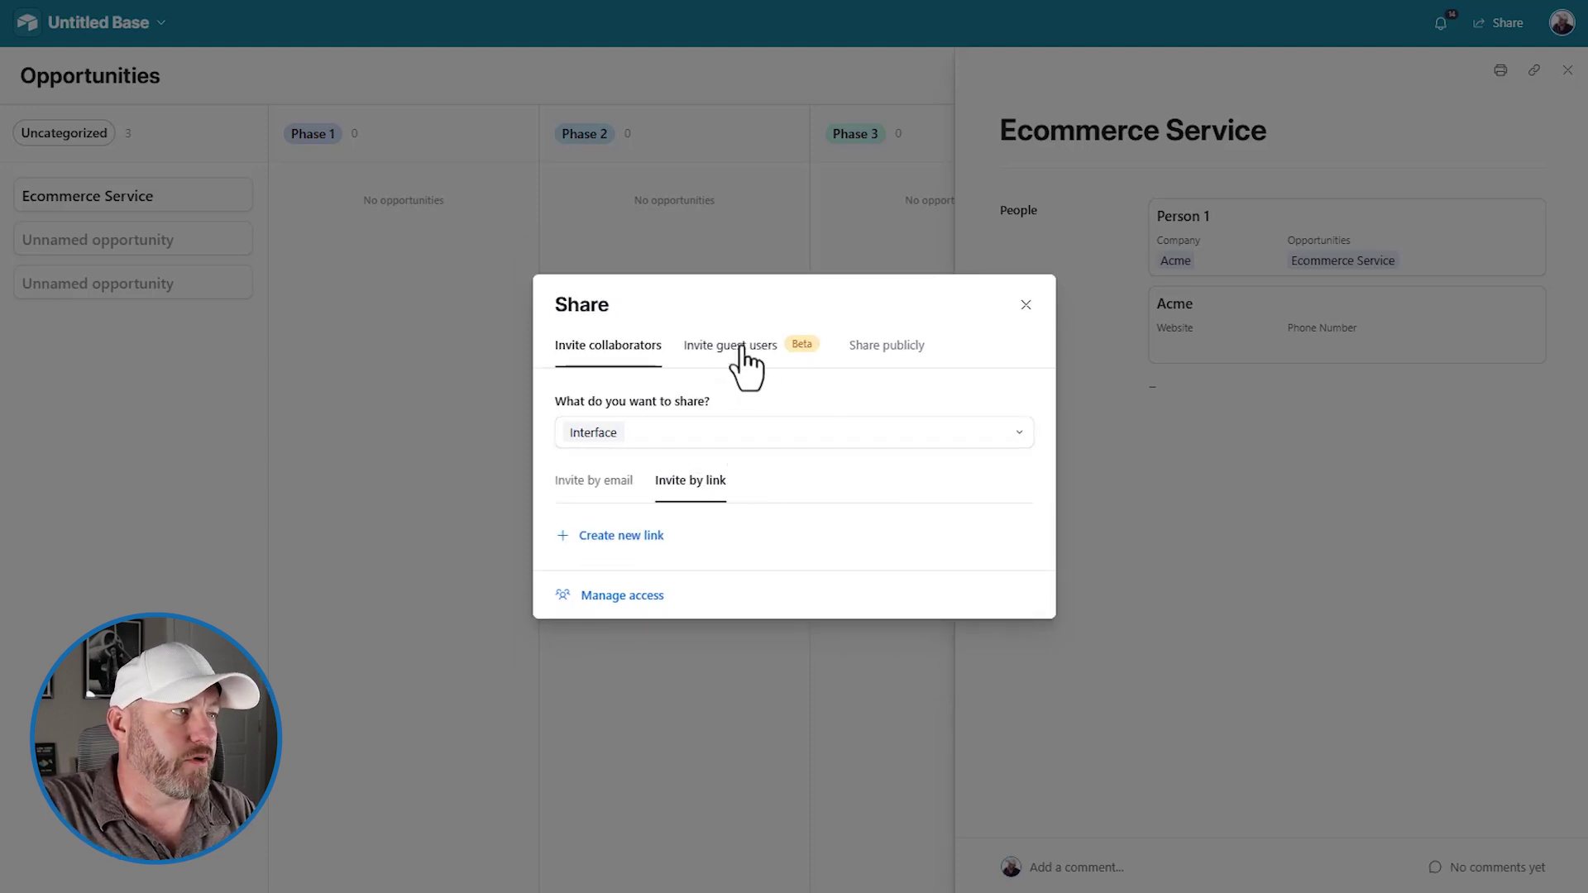
{"action": "left_click", "coordinate": [1025, 306]}
{"action": "left_click", "coordinate": [124, 25]}
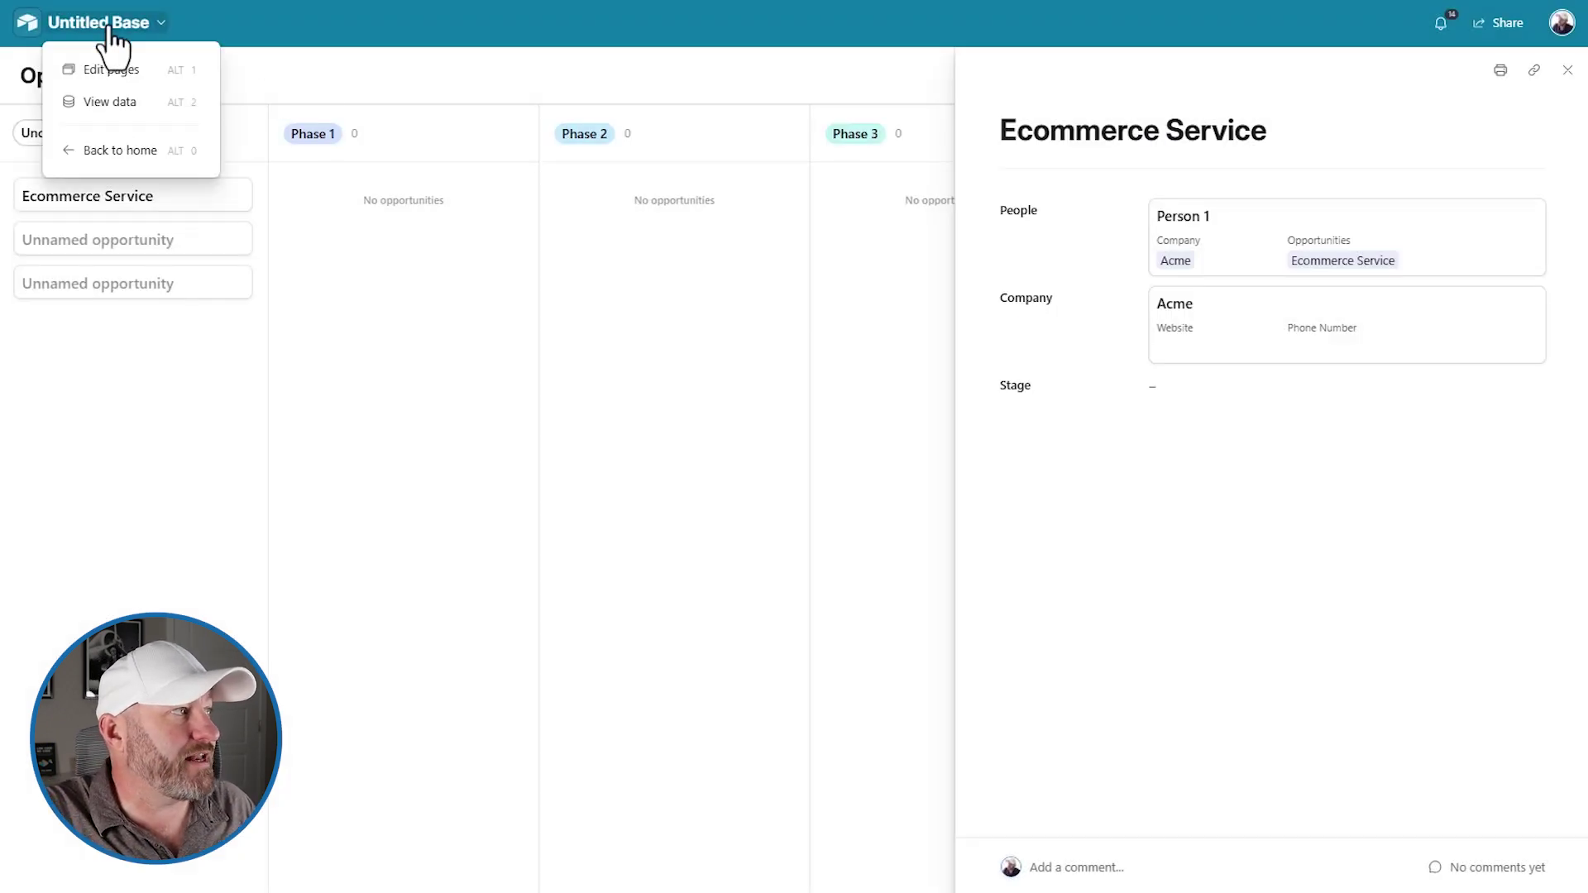
Choose View data from the Untitled Base menu, then go to Automations.
{"action": "left_click", "coordinate": [124, 104]}
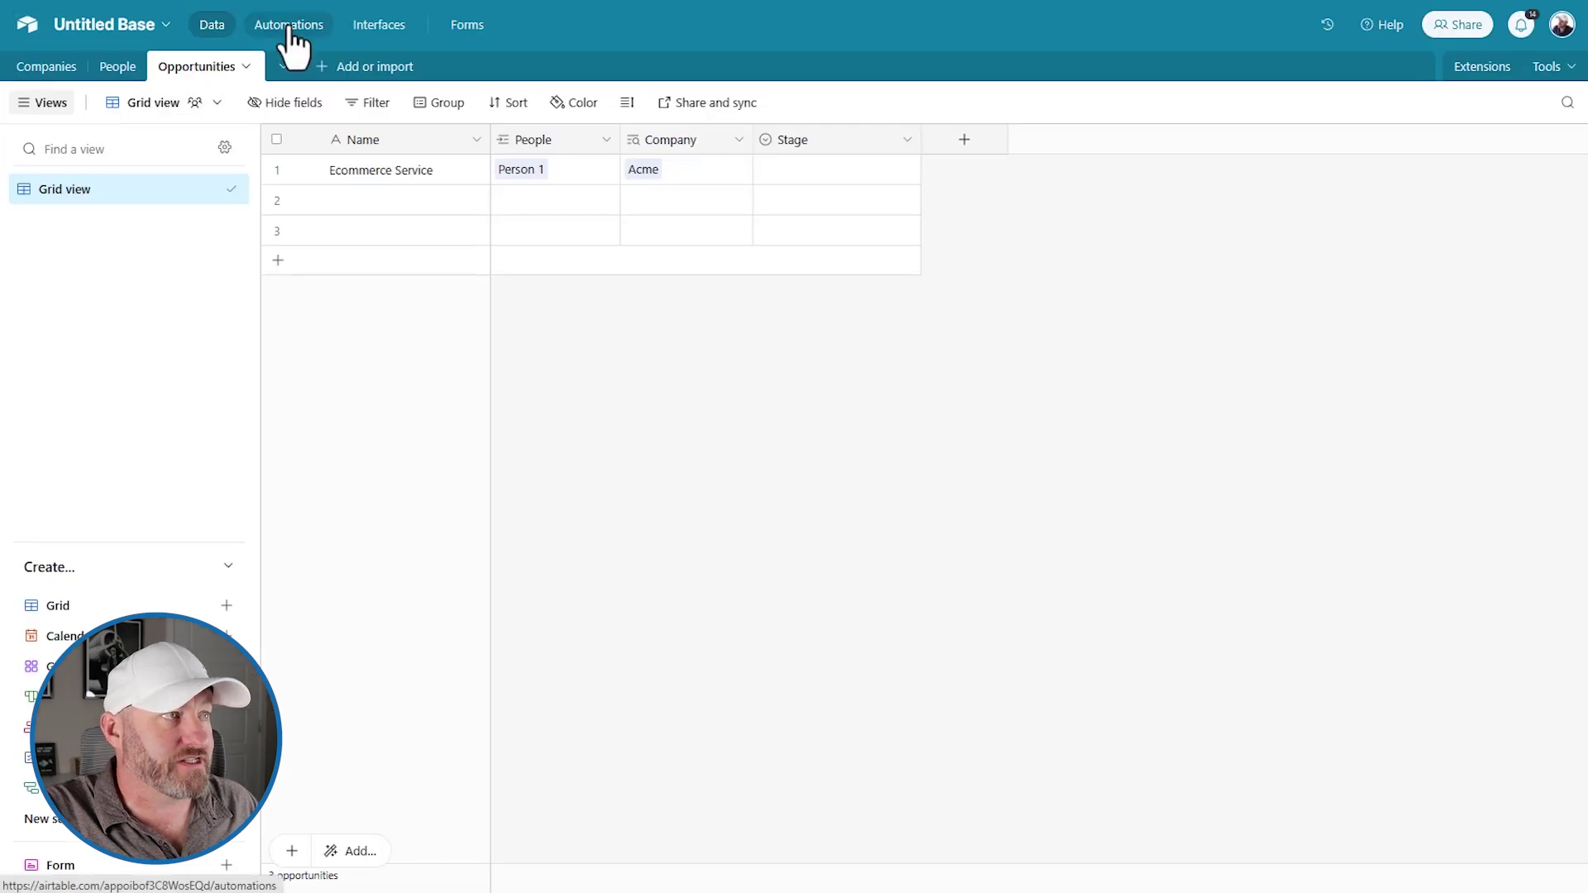
{"action": "left_click", "coordinate": [287, 27]}
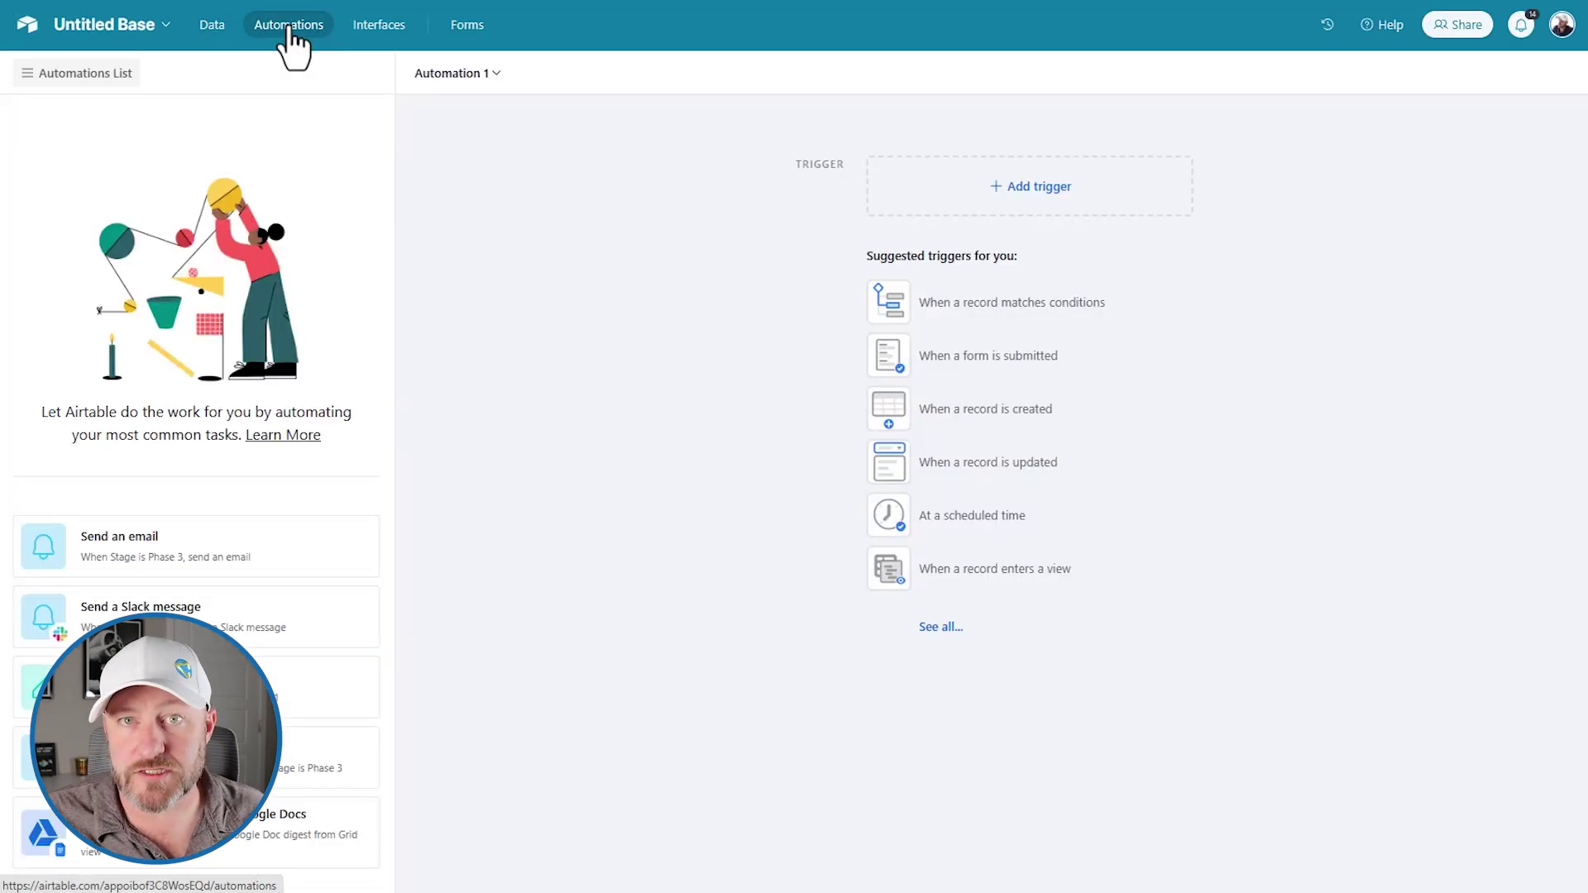